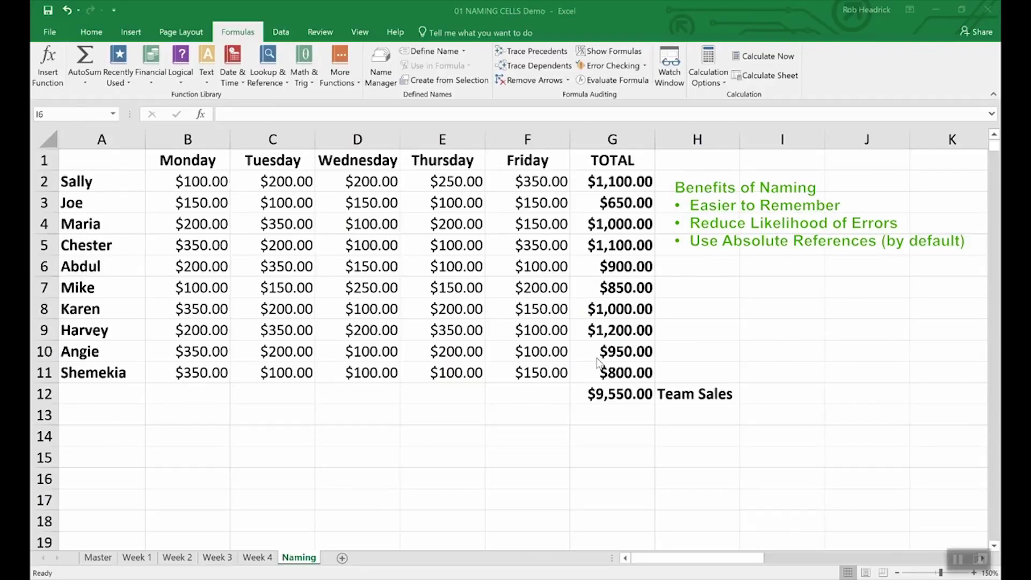
Define the name Team_Sales for the $9,550.00 grand total in cell G12
{"action": "left_click", "coordinate": [621, 396]}
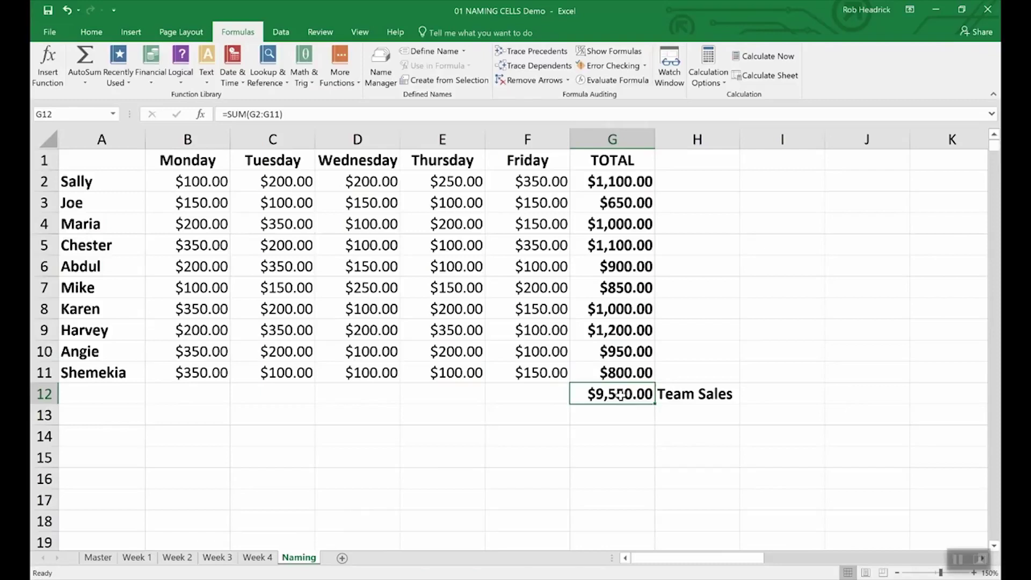
{"action": "right_click", "coordinate": [620, 396]}
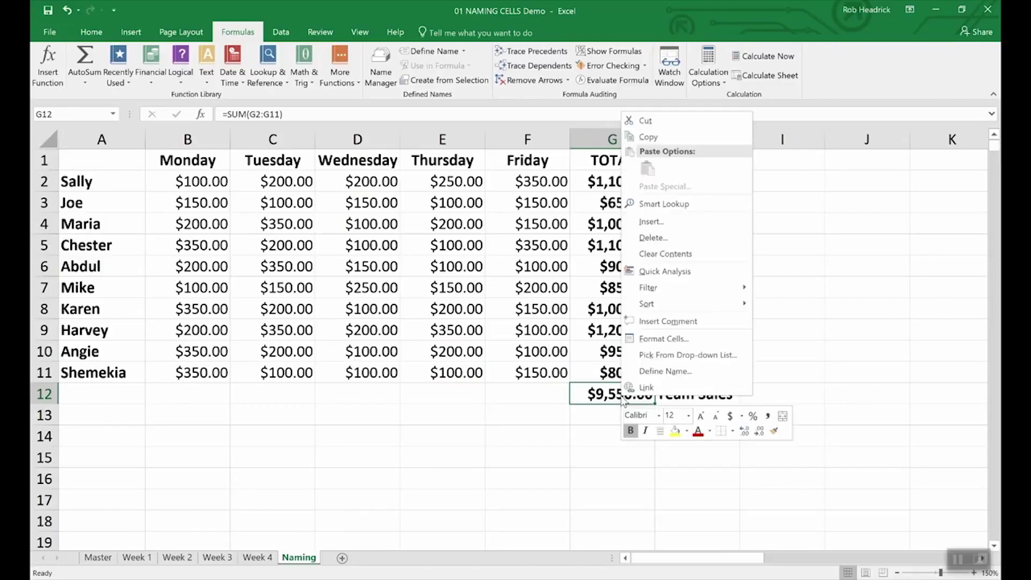
{"action": "left_click", "coordinate": [646, 371]}
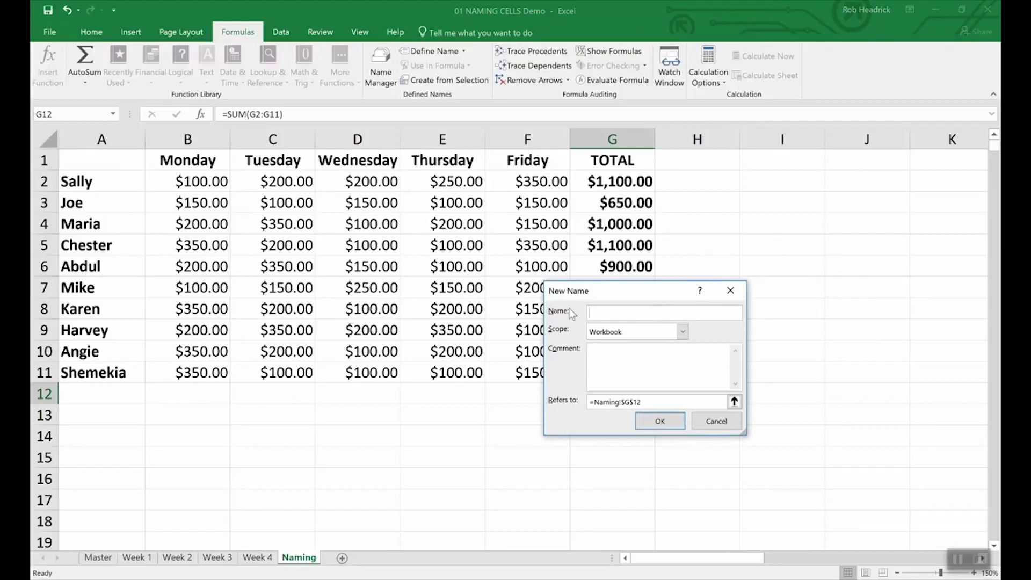
{"action": "type", "text": "Team_Sales"}
{"action": "left_click", "coordinate": [679, 426]}
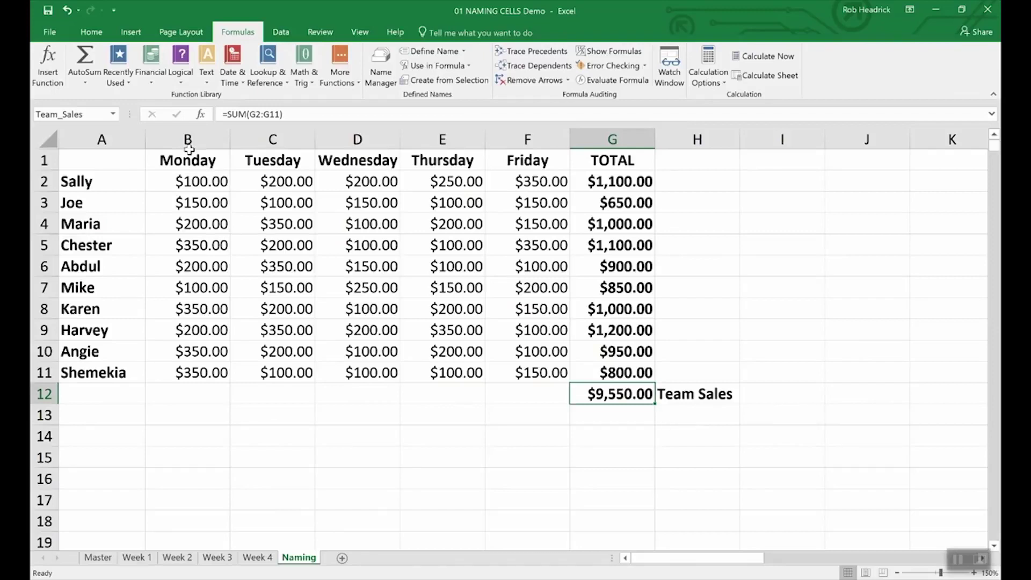
{"action": "left_click", "coordinate": [90, 115]}
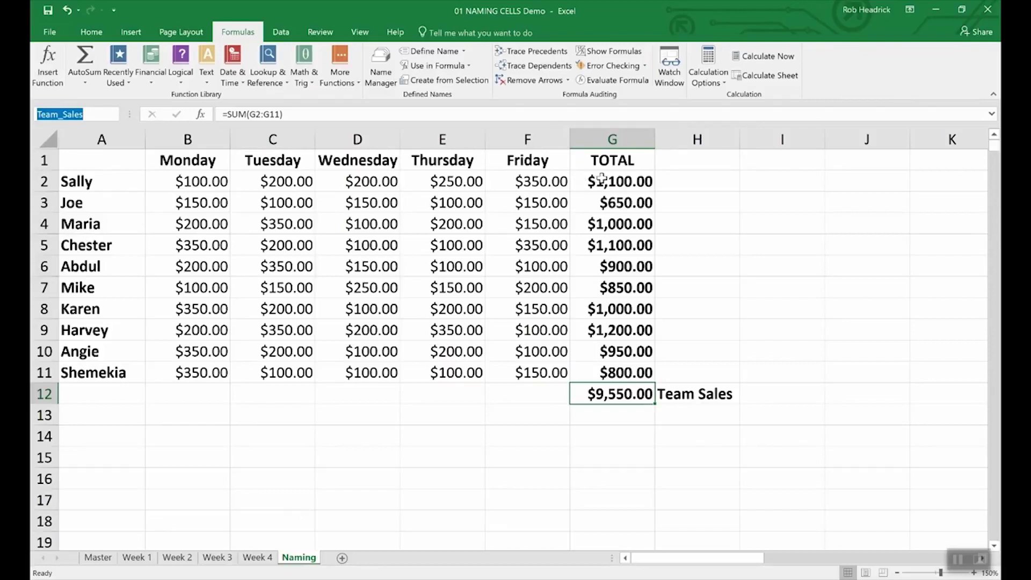
Name the ten rep totals in G2:G11 Rep_Sales using the Name Box
{"action": "left_click", "coordinate": [624, 181]}
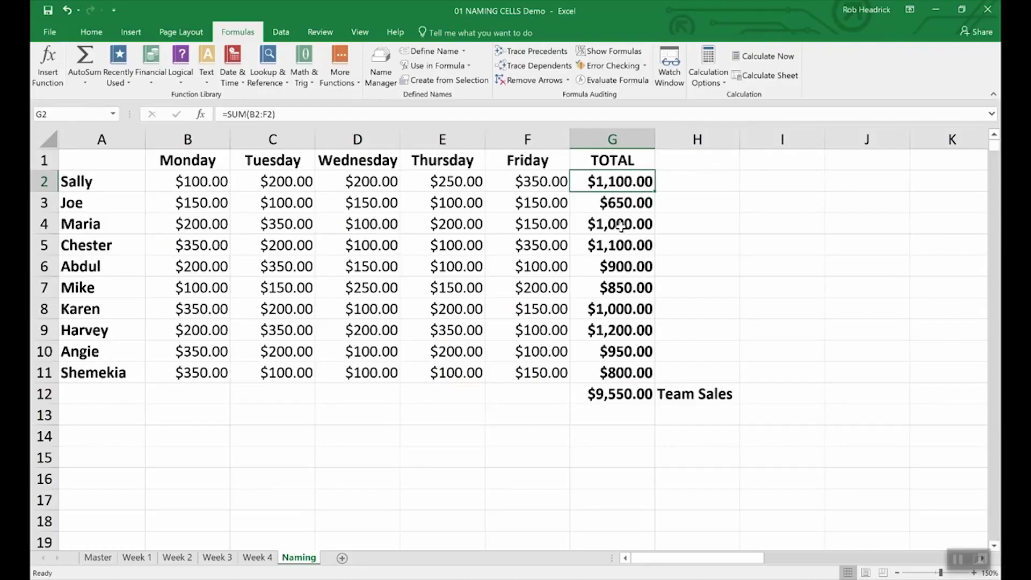
{"action": "left_click", "coordinate": [688, 226]}
{"action": "left_click_drag", "start_coordinate": [590, 181], "coordinate": [591, 370]}
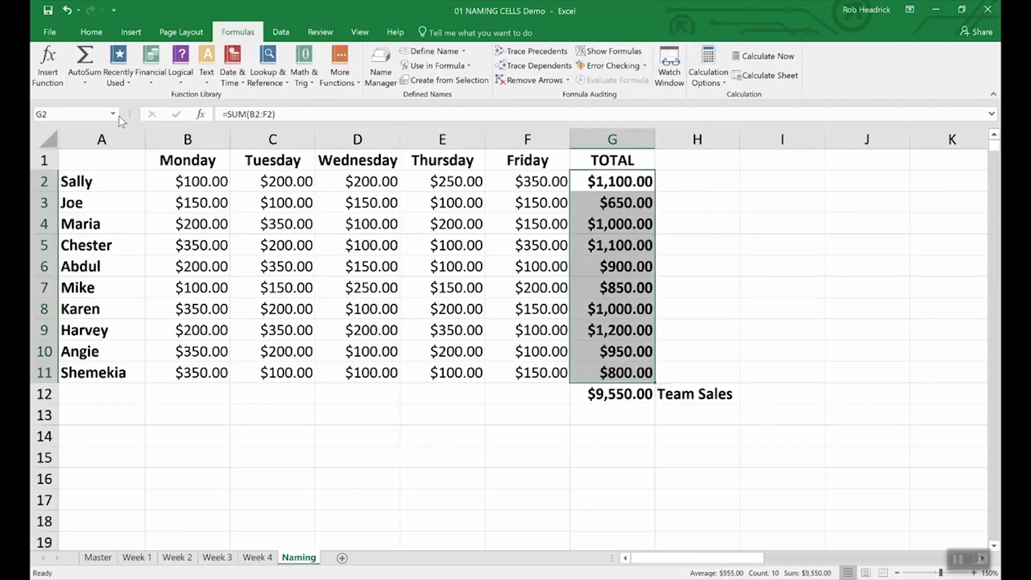
{"action": "left_click", "coordinate": [79, 112]}
{"action": "type", "text": "Rep_Sales"}
{"action": "key", "text": "Return"}
{"action": "left_click", "coordinate": [610, 417]}
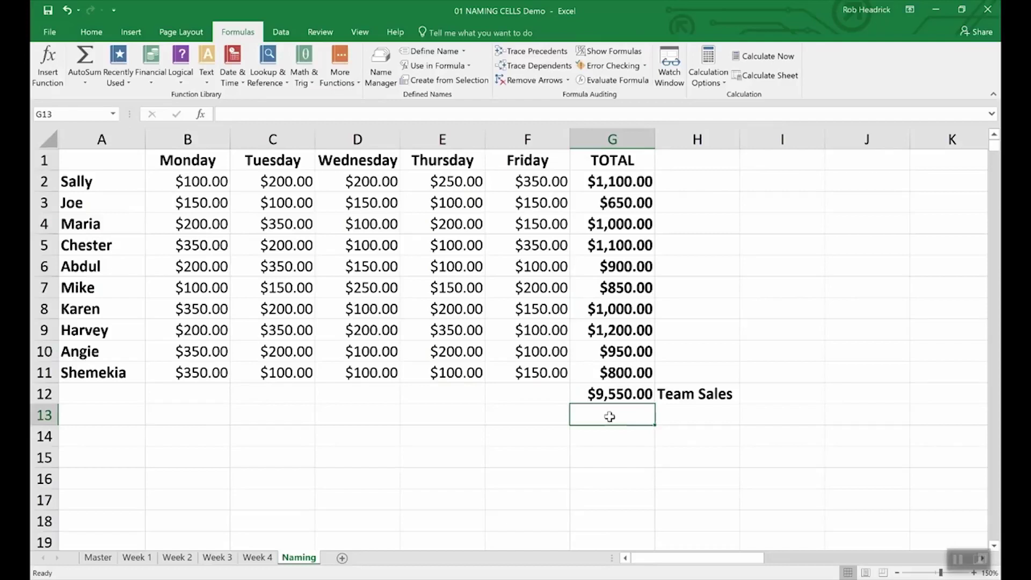
Enter =SUM(Rep_Sales) in G13 for $9,550.00, then bring up Name Manager
{"action": "type", "text": "="}
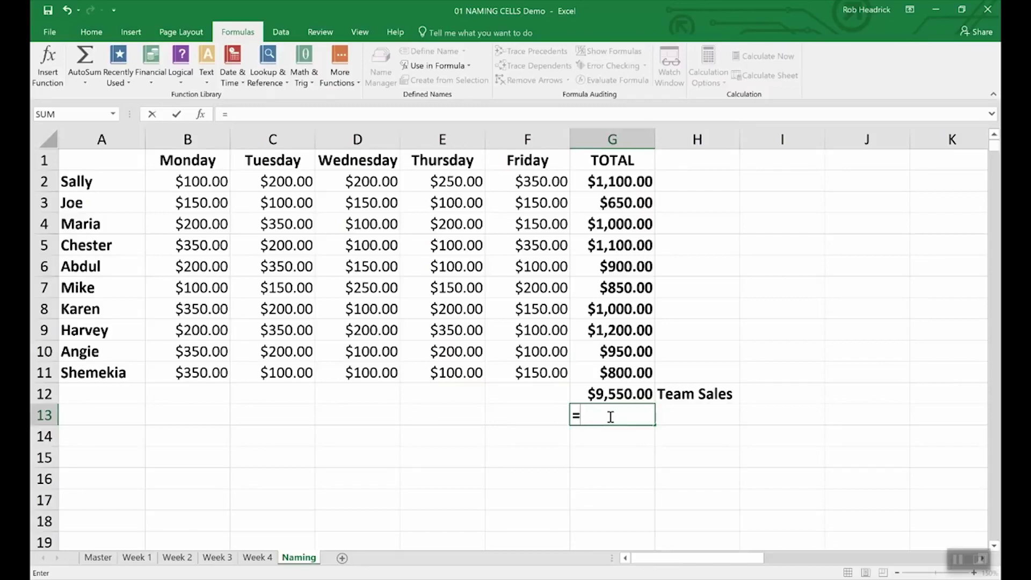
{"action": "type", "text": "Sum"}
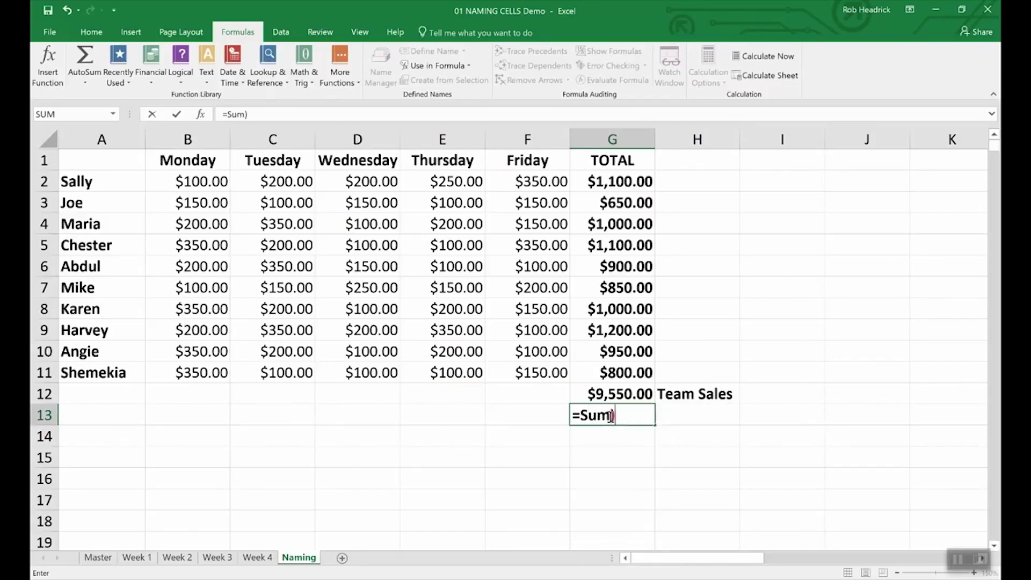
{"action": "type", "text": "(R"}
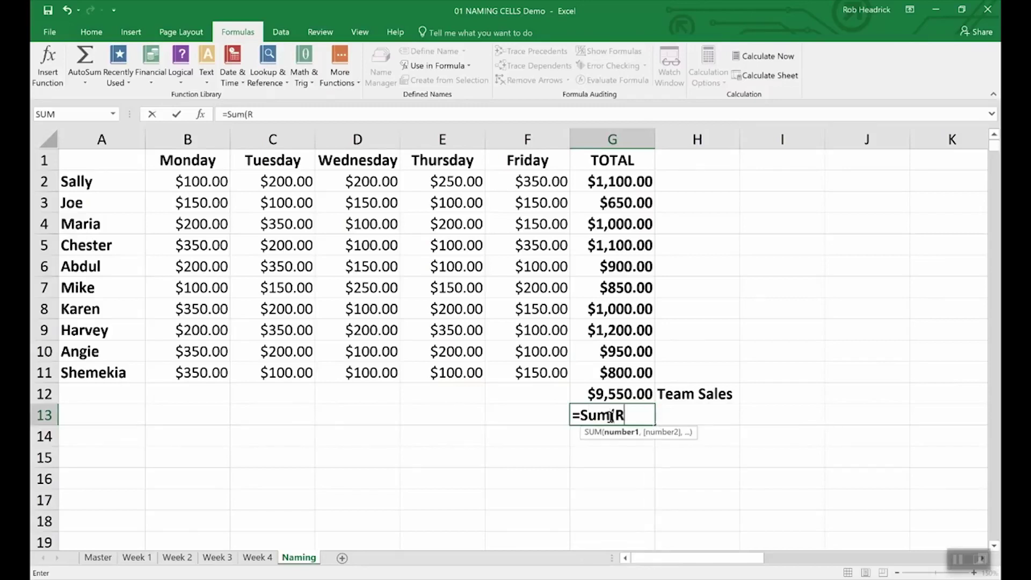
{"action": "type", "text": "ep"}
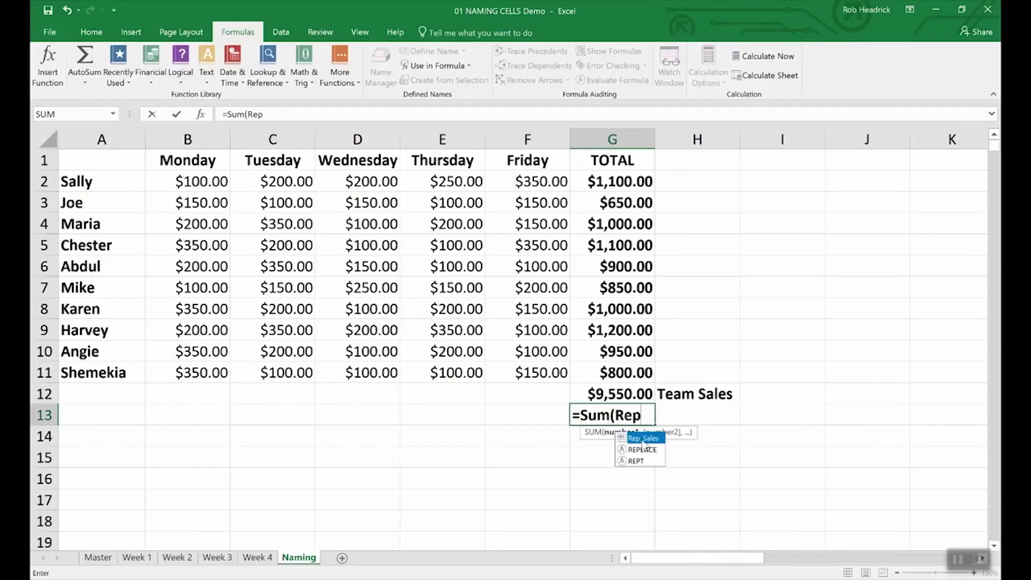
{"action": "double_click", "coordinate": [644, 444]}
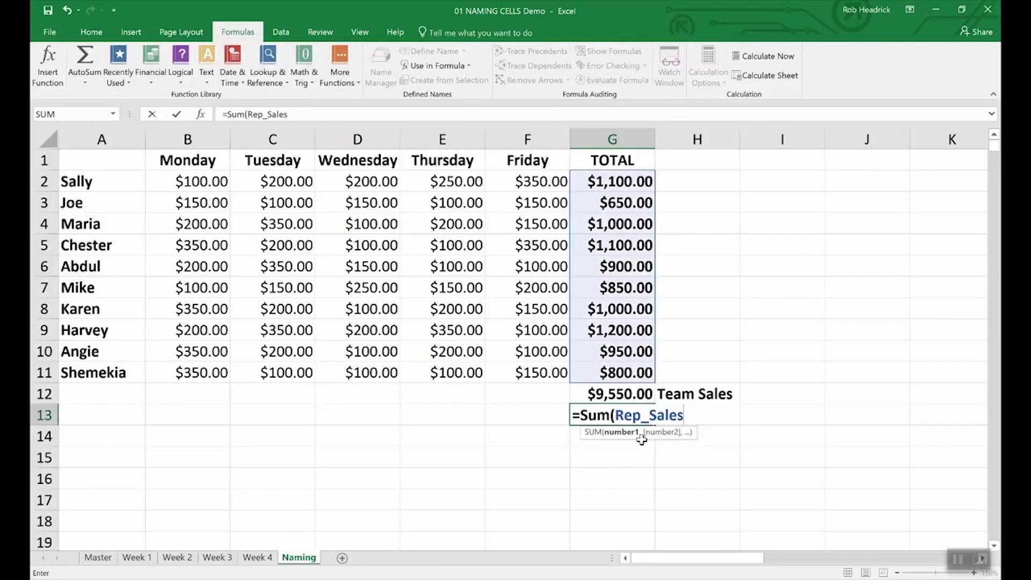
{"action": "key", "text": "Return"}
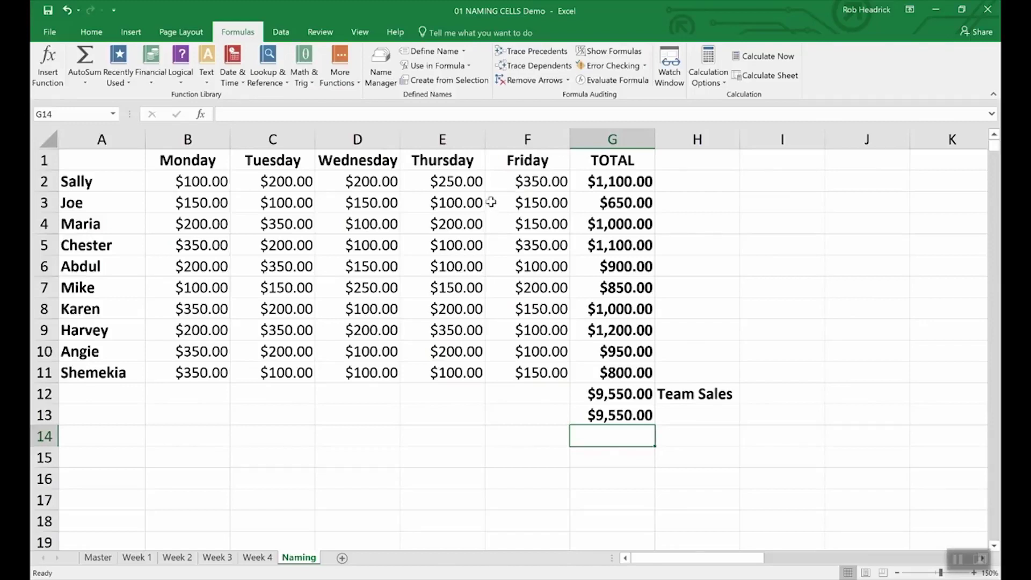
{"action": "left_click", "coordinate": [381, 64]}
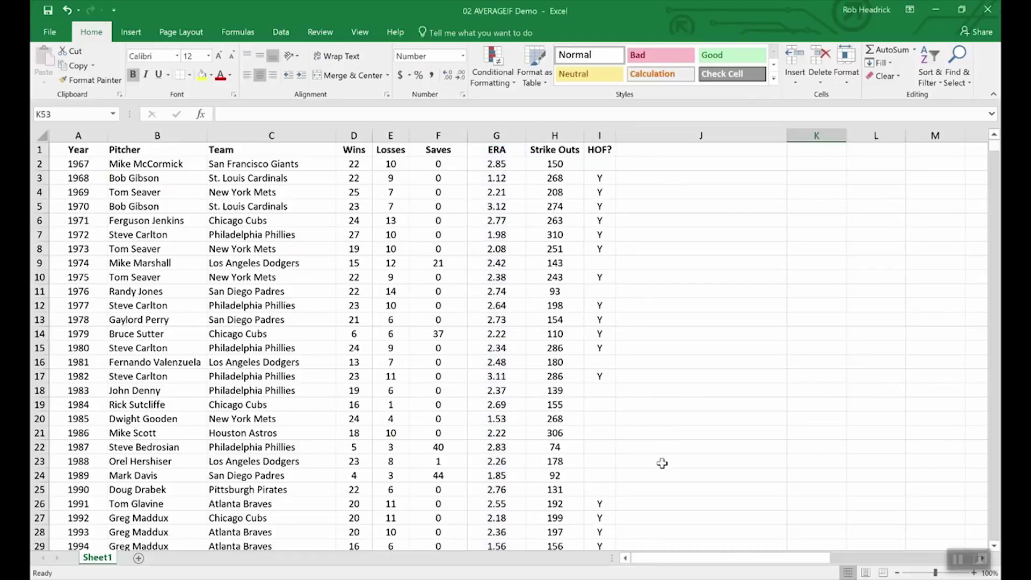
Enter =AVERAGEIF(wins,">19",era) in K53 to average ERA for pitchers with over 19 wins
{"action": "scroll", "coordinate": [664, 464], "scroll_direction": "down", "scroll_amount": 3}
{"action": "scroll", "coordinate": [664, 463], "scroll_direction": "down", "scroll_amount": 20}
{"action": "scroll", "coordinate": [663, 462], "scroll_direction": "up", "scroll_amount": 12}
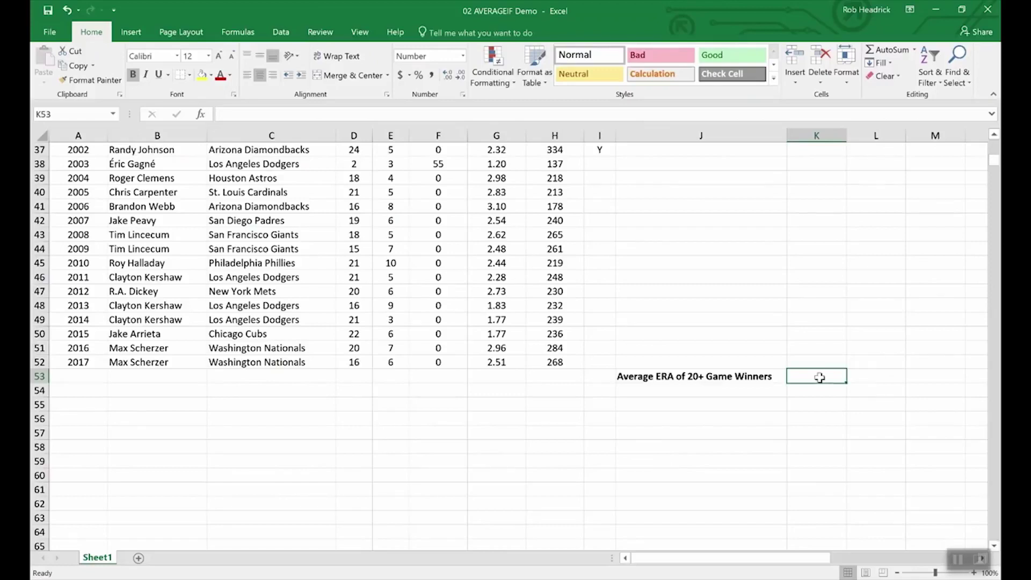
{"action": "type", "text": "=av"}
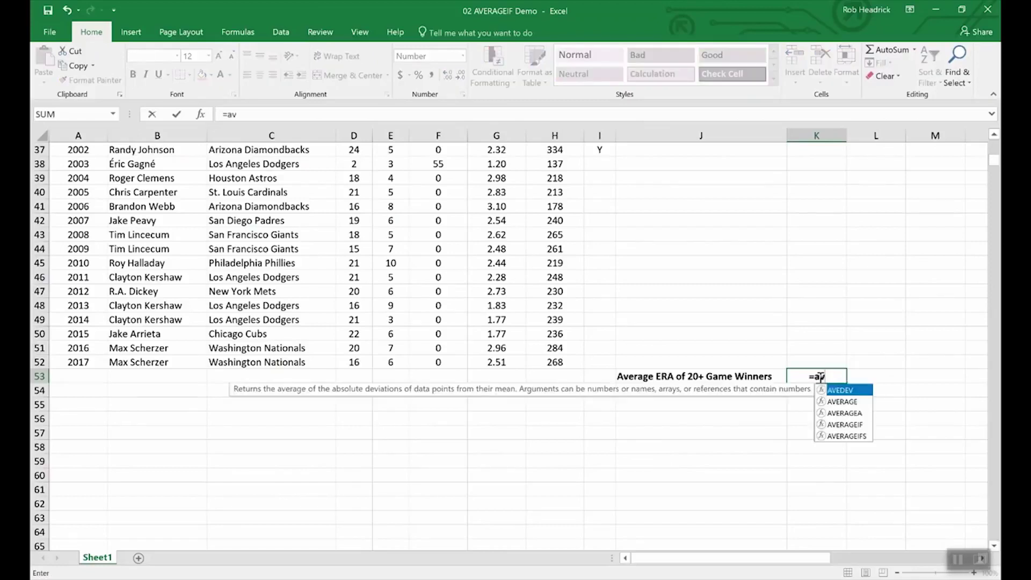
{"action": "type", "text": "erageif"}
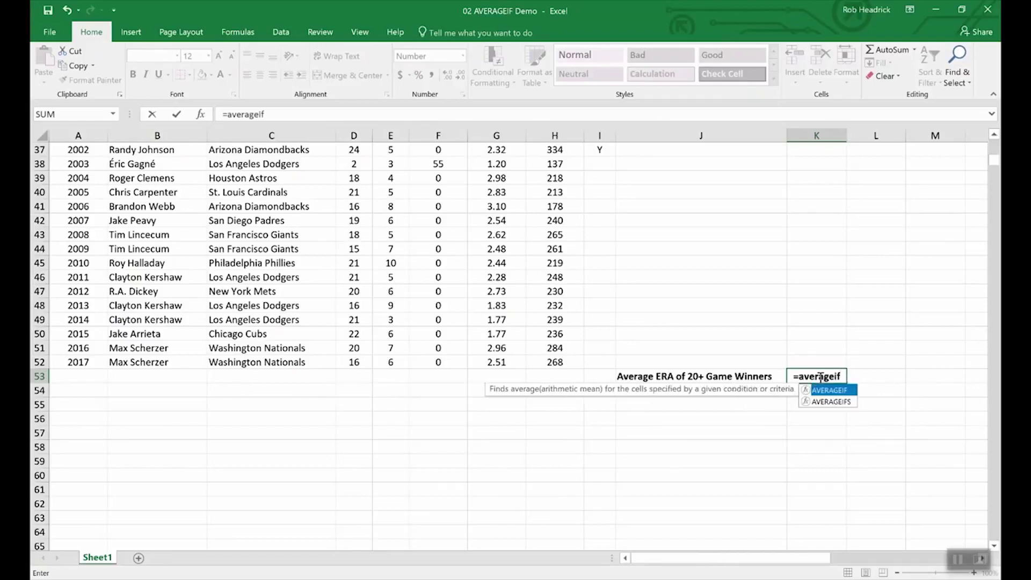
{"action": "type", "text": "("}
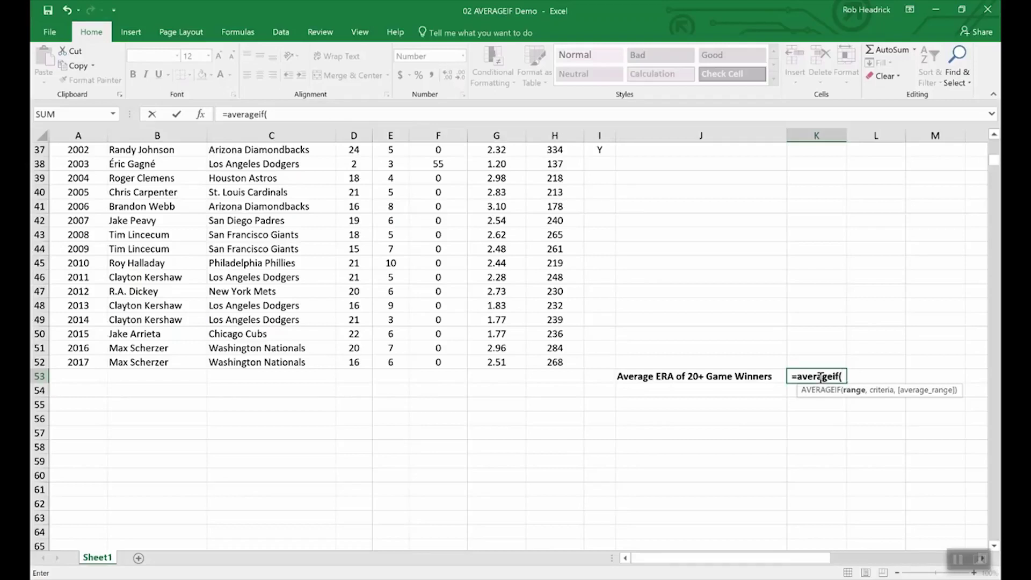
{"action": "type", "text": "wins,"}
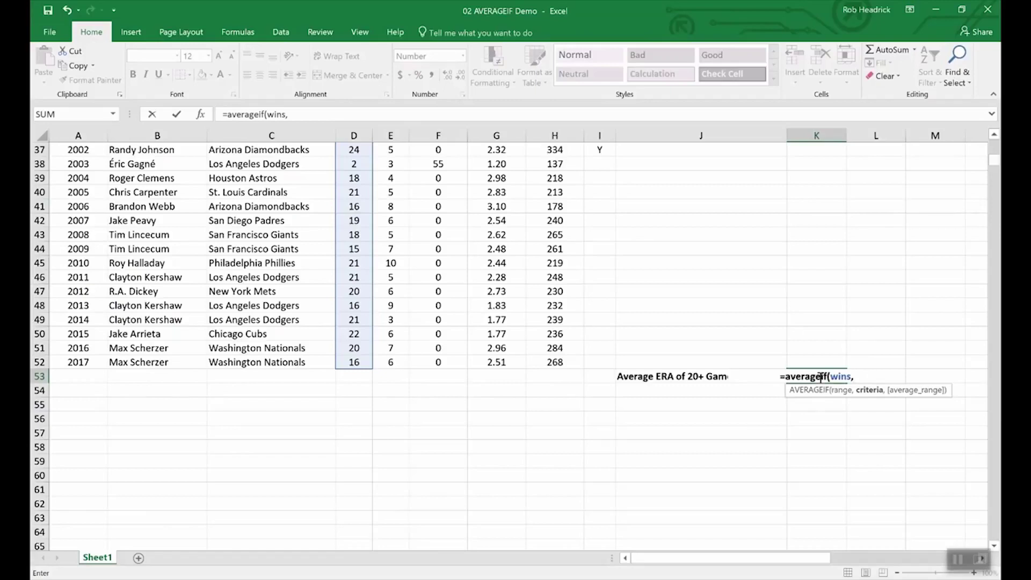
{"action": "type", "text": "\">19\","}
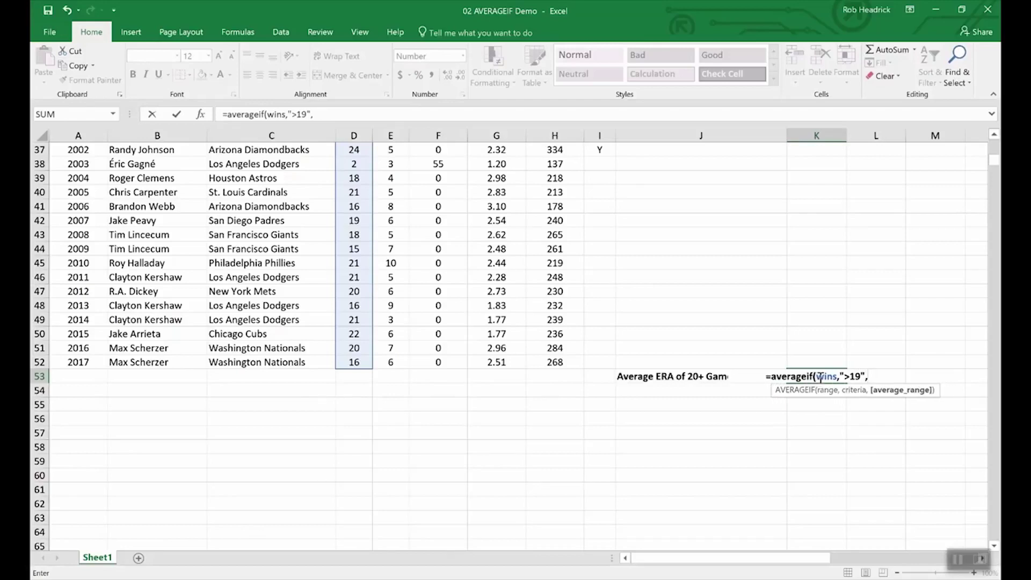
{"action": "type", "text": "era"}
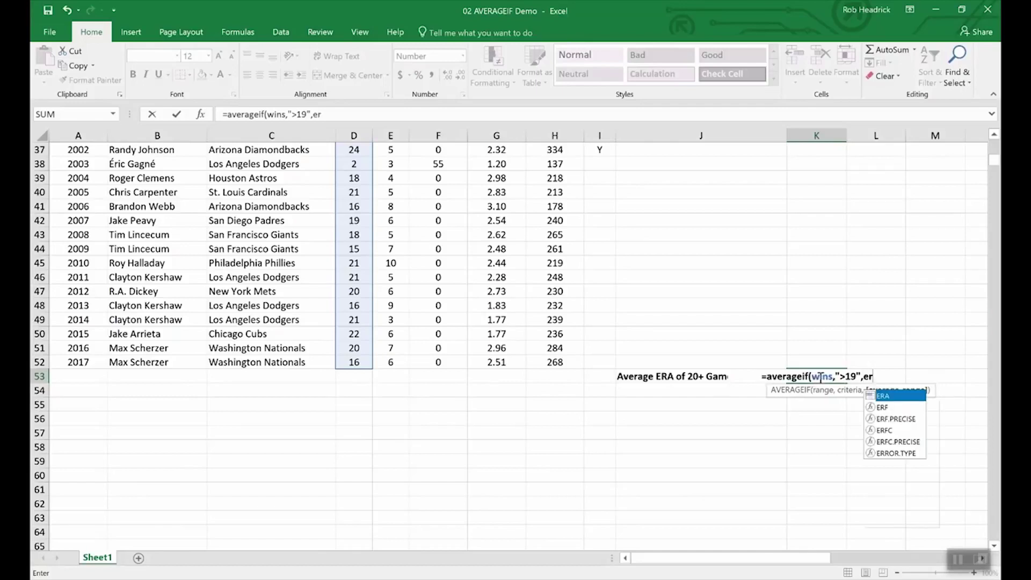
{"action": "key", "text": "Return"}
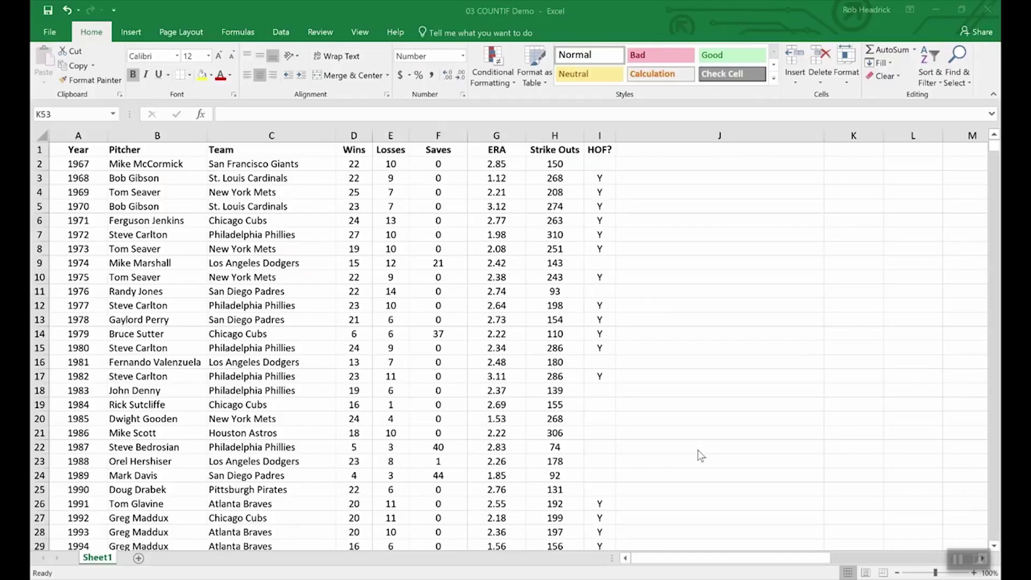
Enter =COUNTIF(team,"Philadelphia Phillies") in K53, returning 7.00
{"action": "scroll", "coordinate": [733, 420], "scroll_direction": "down", "scroll_amount": 16}
{"action": "scroll", "coordinate": [732, 419], "scroll_direction": "up", "scroll_amount": 4}
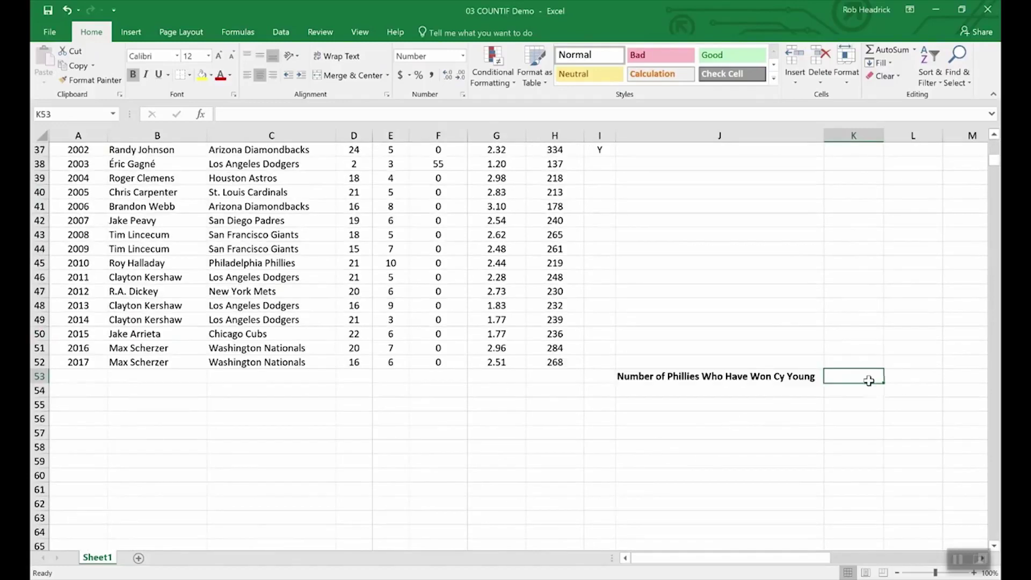
{"action": "type", "text": "="}
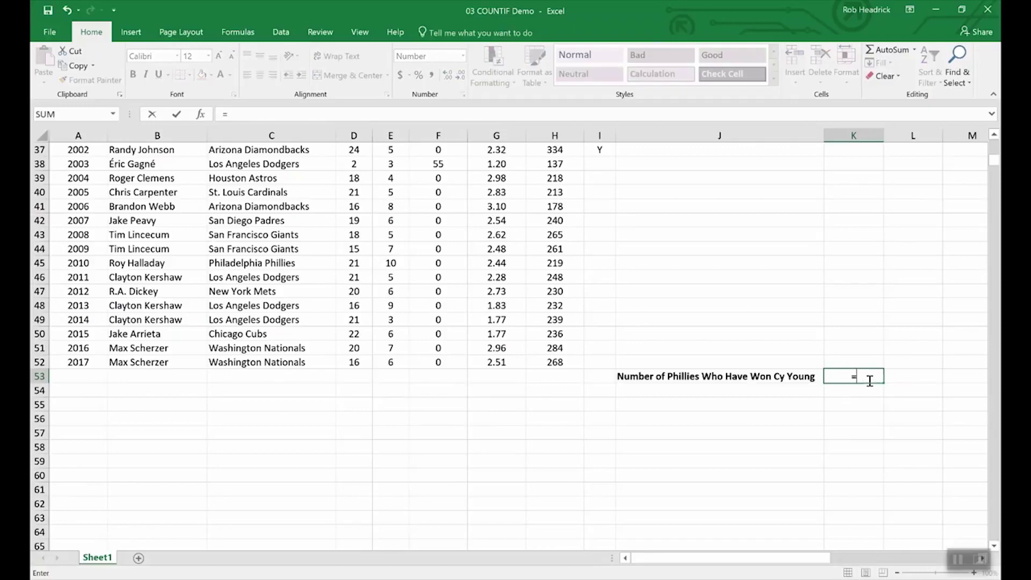
{"action": "type", "text": "C"}
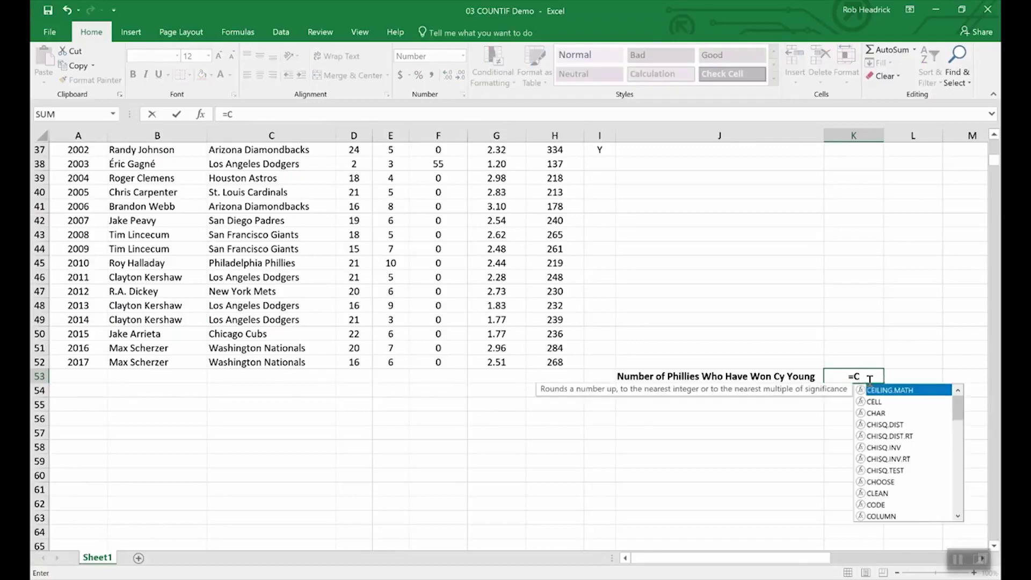
{"action": "type", "text": "OUNTIF"}
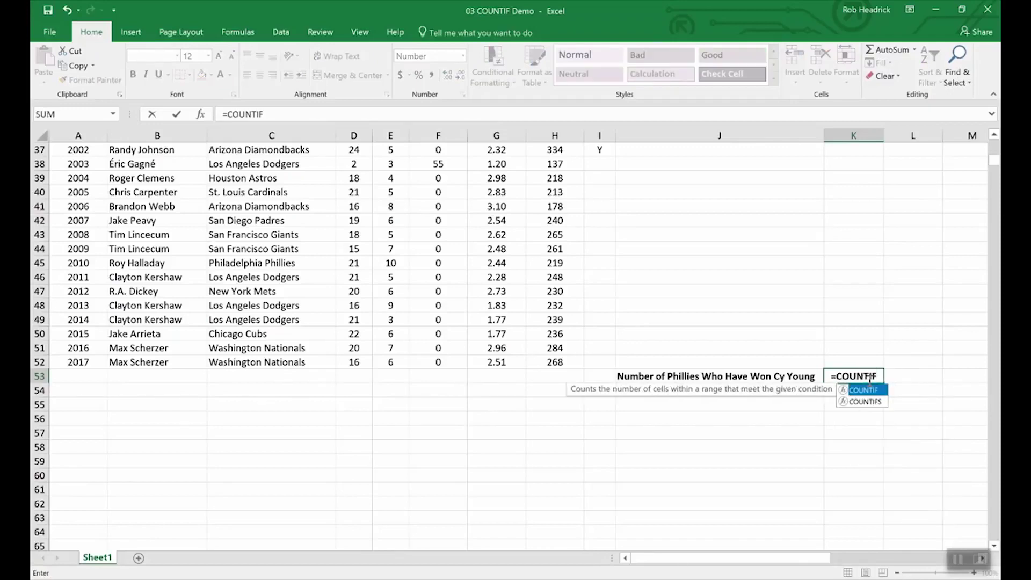
{"action": "type", "text": "("}
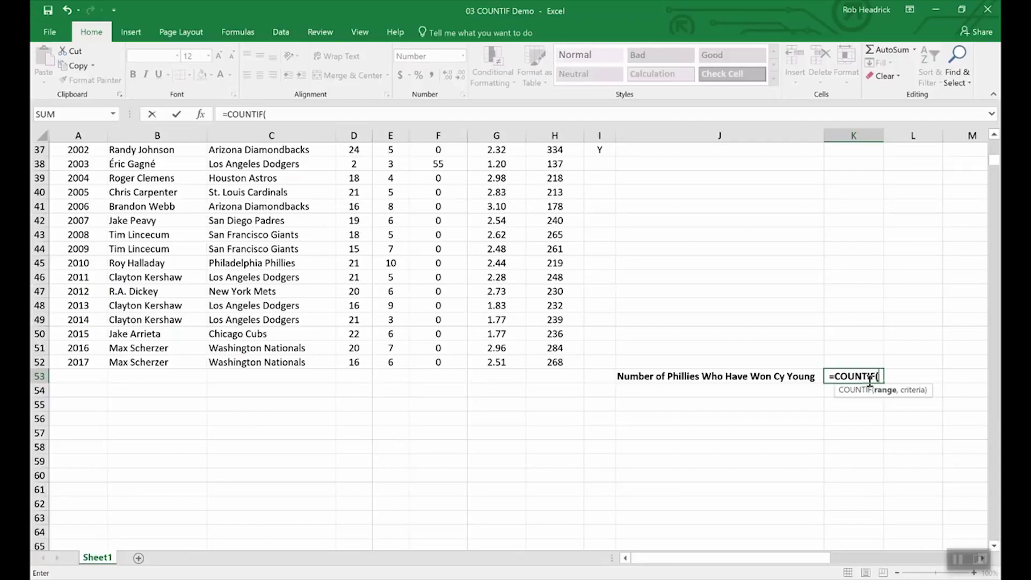
{"action": "type", "text": "team"}
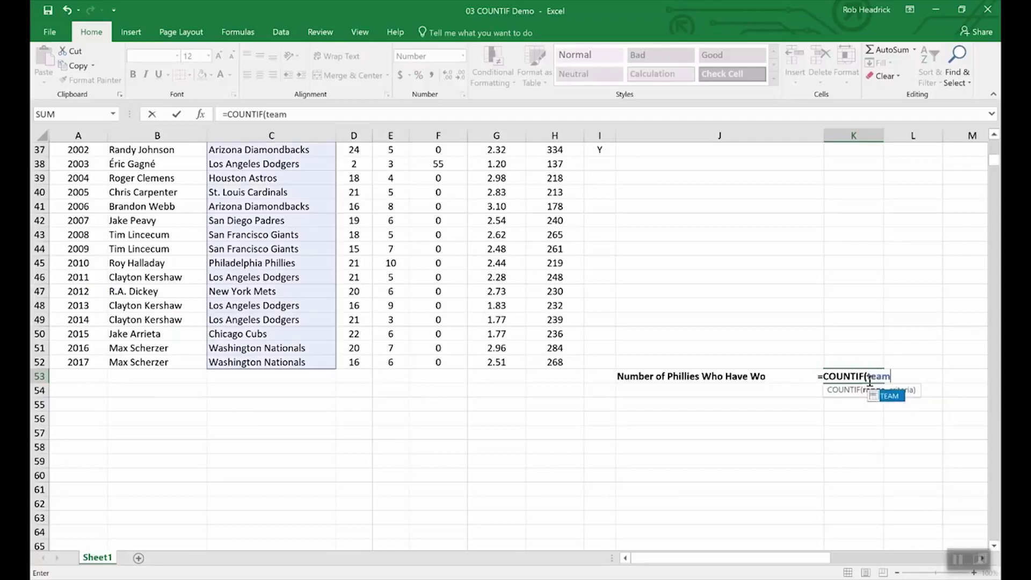
{"action": "type", "text": ","}
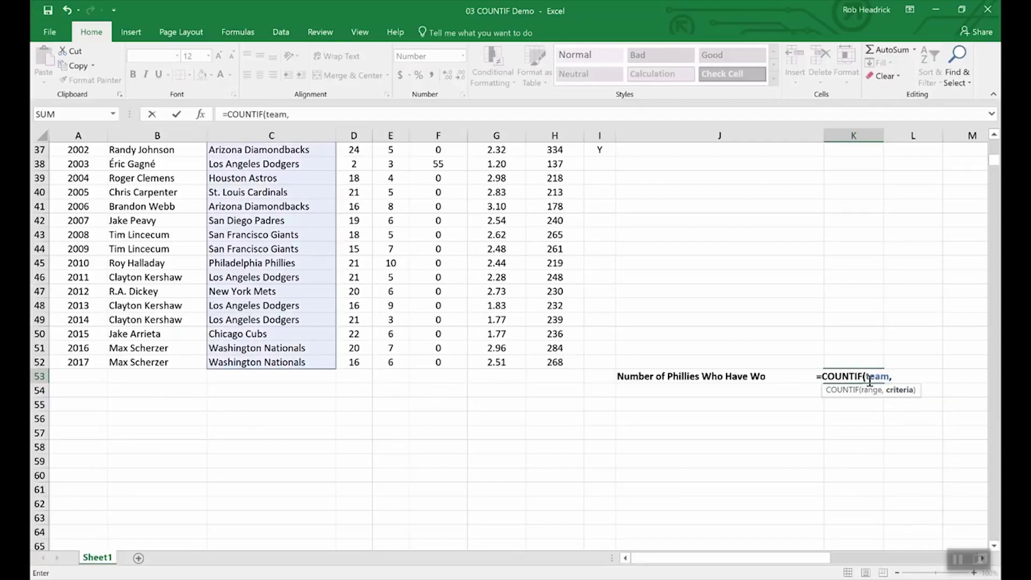
{"action": "type", "text": "\""}
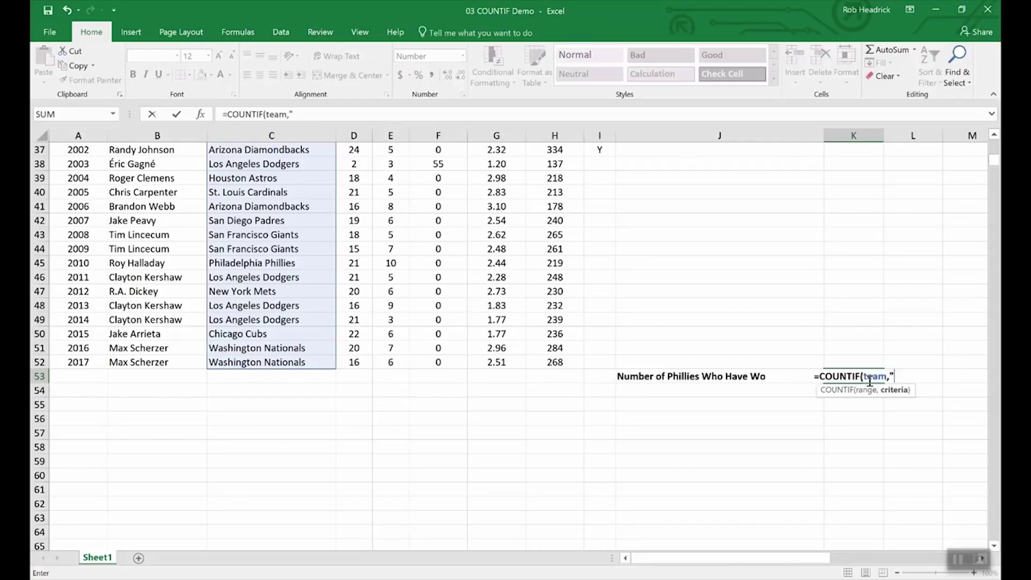
{"action": "type", "text": "Phill"}
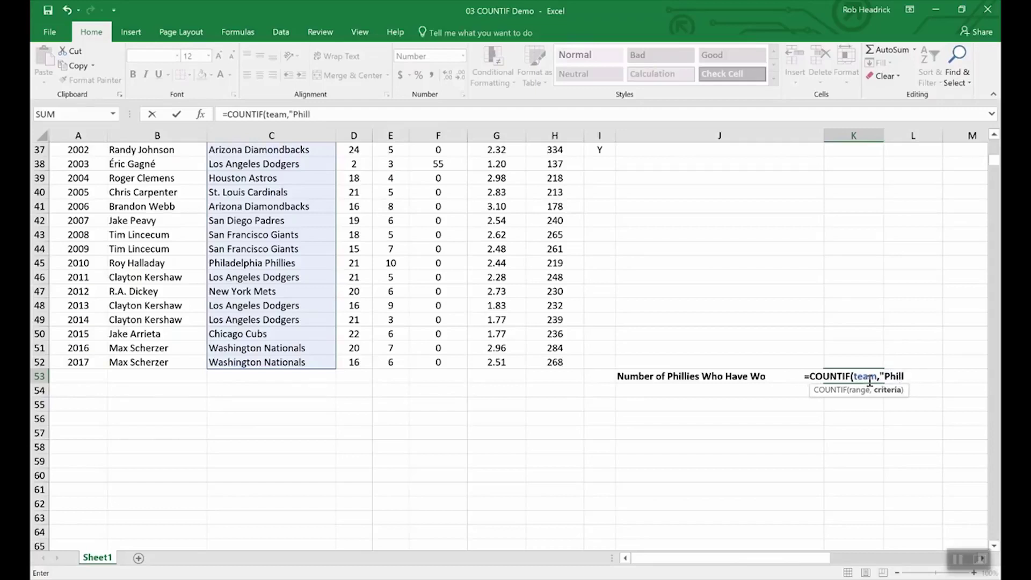
{"action": "key", "text": "BackSpace"}
{"action": "type", "text": "adelph"}
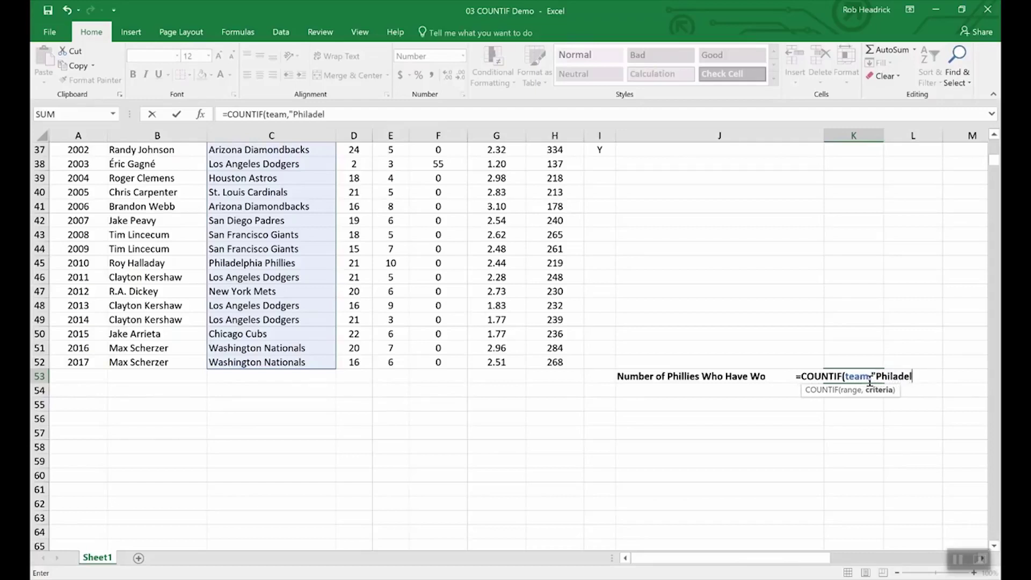
{"action": "type", "text": "ia P"}
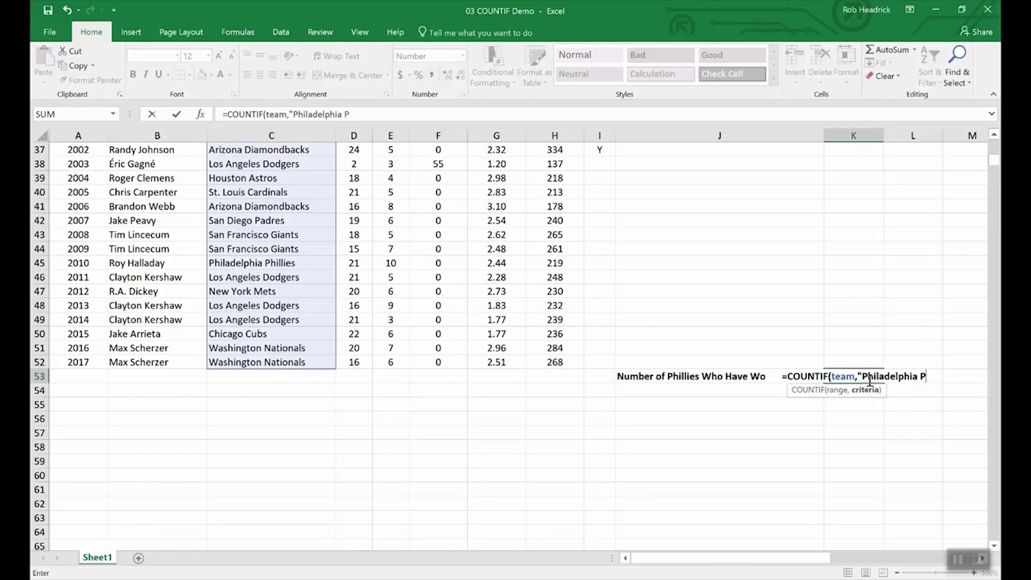
{"action": "type", "text": "hillie"}
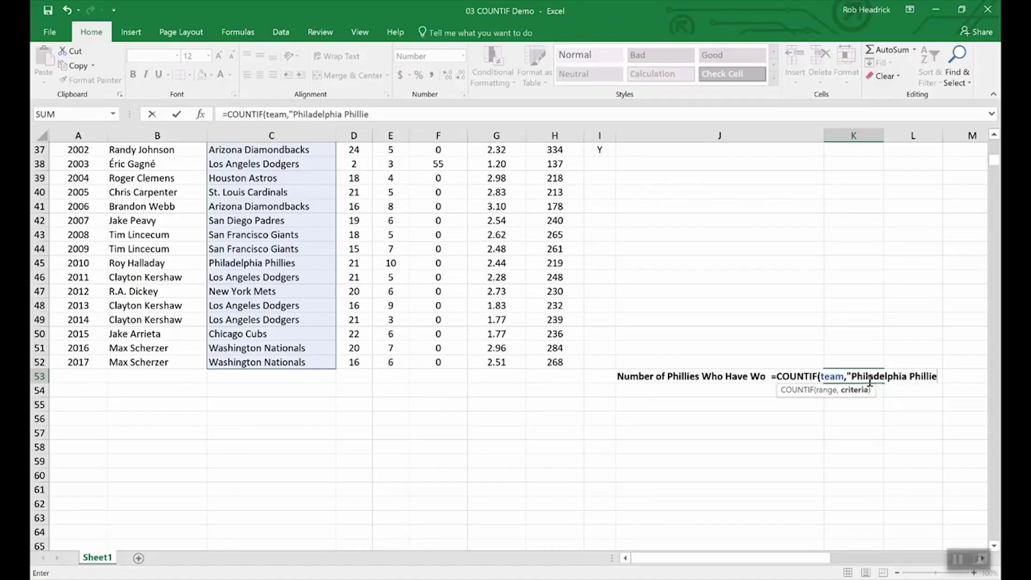
{"action": "type", "text": "s\""}
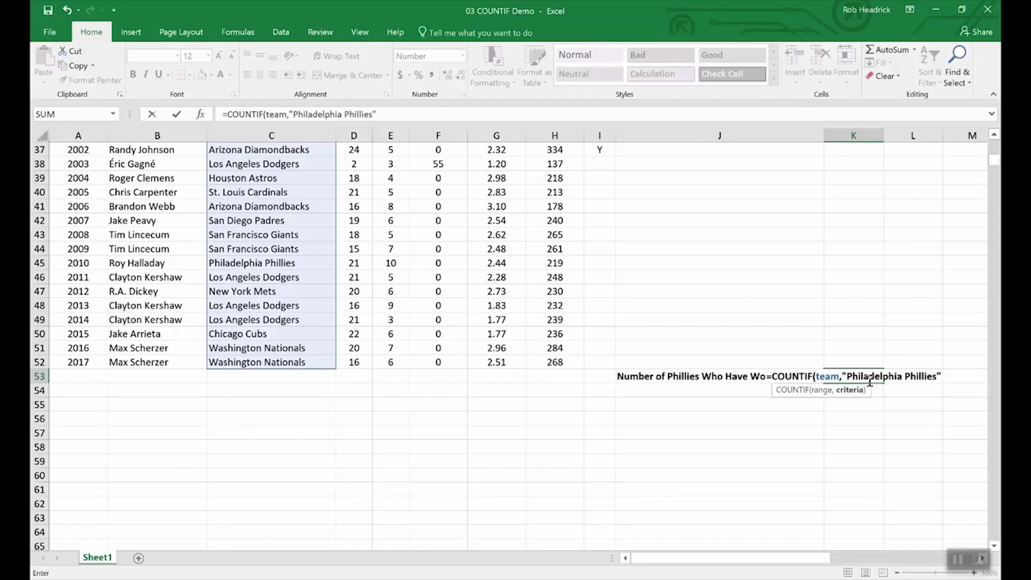
{"action": "key", "text": "Return"}
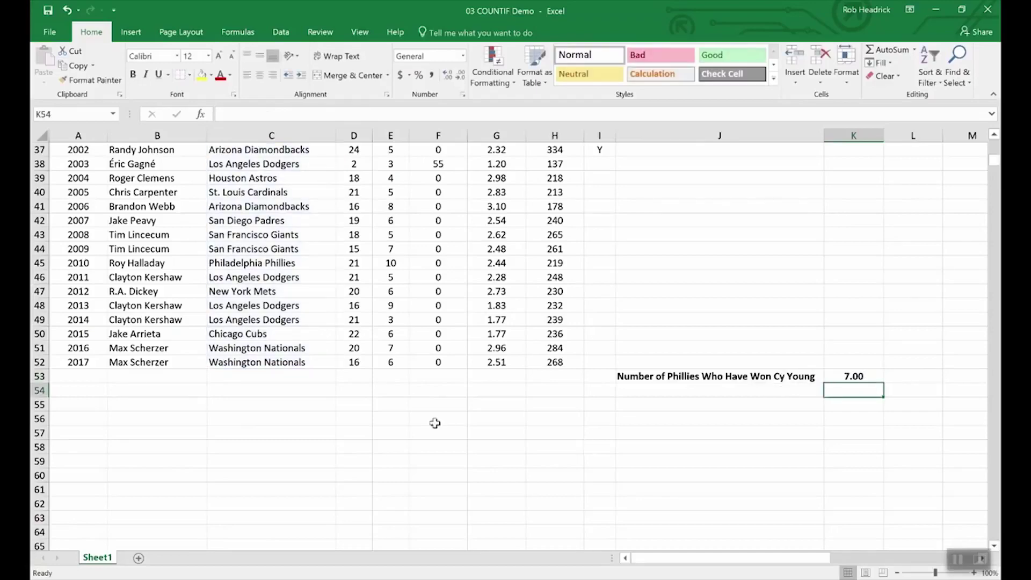
Scroll through the pitcher table on the COUNTIF Demo sheet
{"action": "scroll", "coordinate": [286, 450], "scroll_direction": "up", "scroll_amount": 8}
{"action": "scroll", "coordinate": [286, 450], "scroll_direction": "up", "scroll_amount": 4}
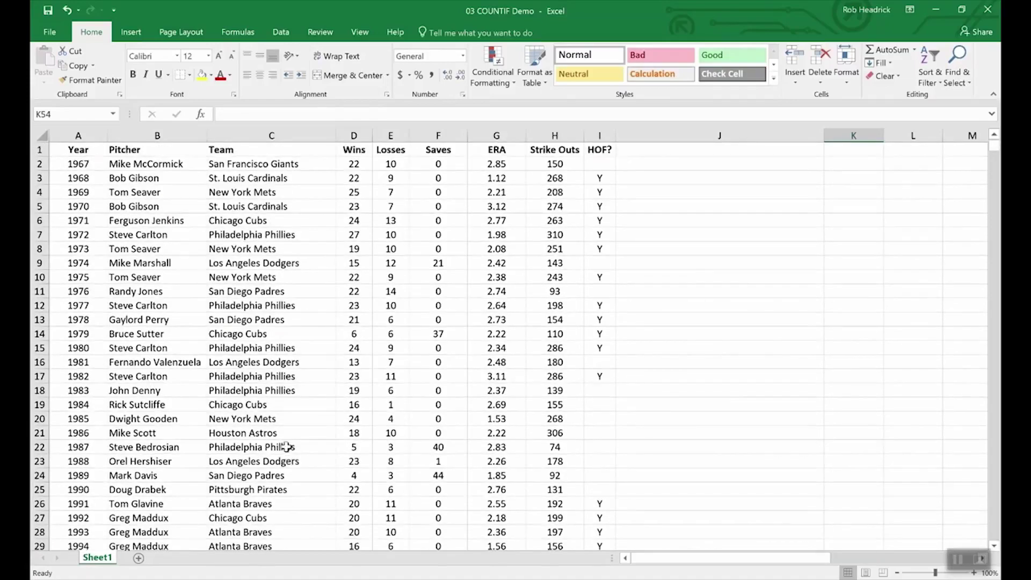
{"action": "scroll", "coordinate": [269, 301], "scroll_direction": "down", "scroll_amount": 4}
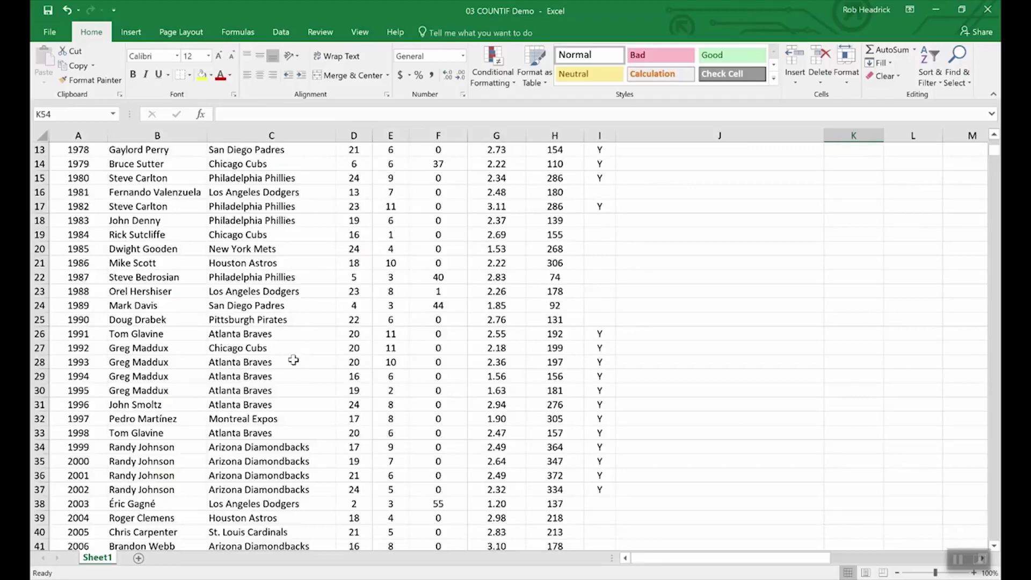
{"action": "scroll", "coordinate": [290, 355], "scroll_direction": "down", "scroll_amount": 4}
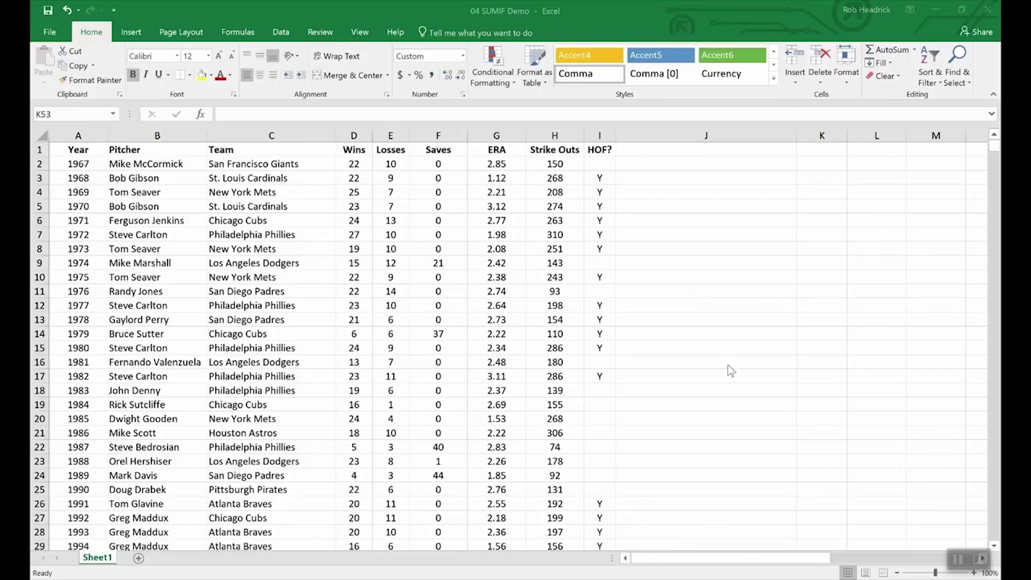
Enter =SUMIF(hof,"Y",Strike_Outs) in K53, totalling 5,931 Hall of Fame strike outs
{"action": "scroll", "coordinate": [728, 366], "scroll_direction": "down", "scroll_amount": 16}
{"action": "scroll", "coordinate": [727, 365], "scroll_direction": "up", "scroll_amount": 7}
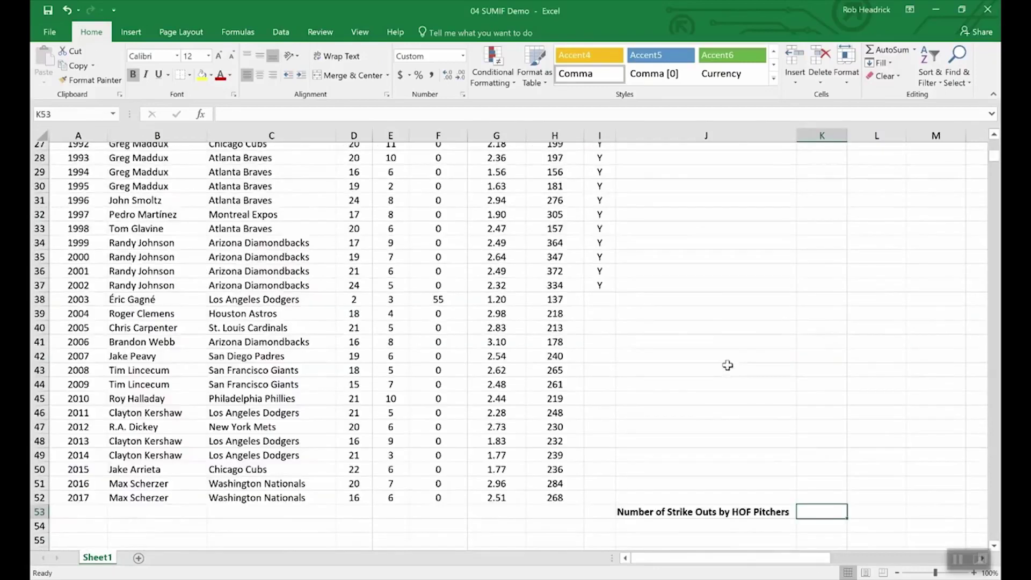
{"action": "scroll", "coordinate": [790, 384], "scroll_direction": "up", "scroll_amount": 1}
{"action": "scroll", "coordinate": [803, 473], "scroll_direction": "down", "scroll_amount": 4}
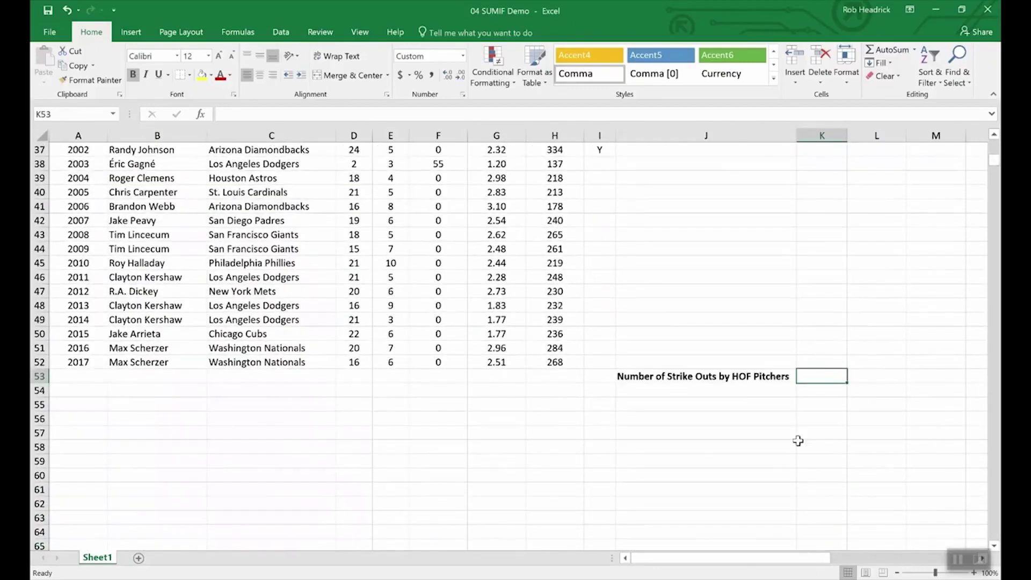
{"action": "type", "text": "="}
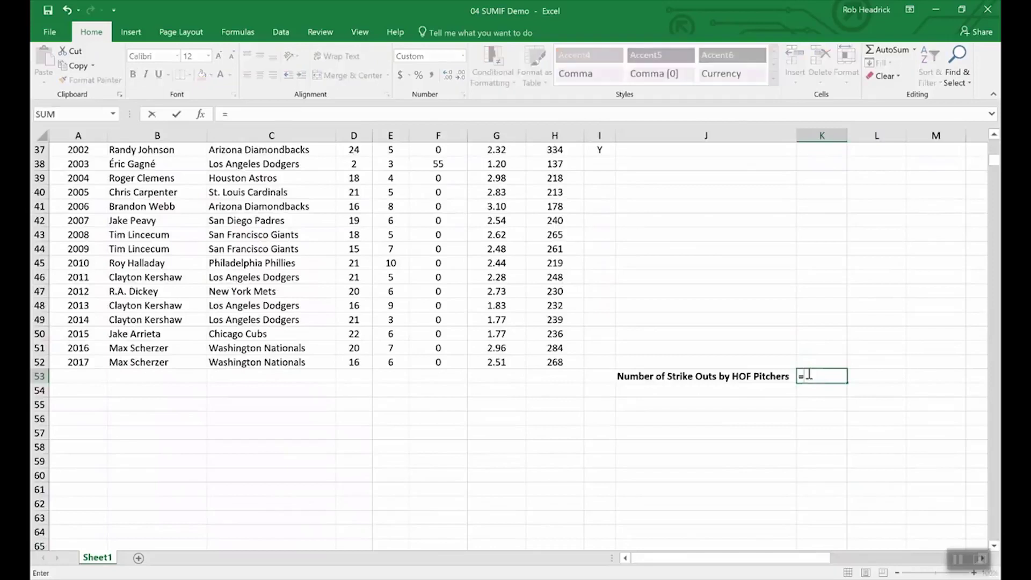
{"action": "type", "text": "sumif("}
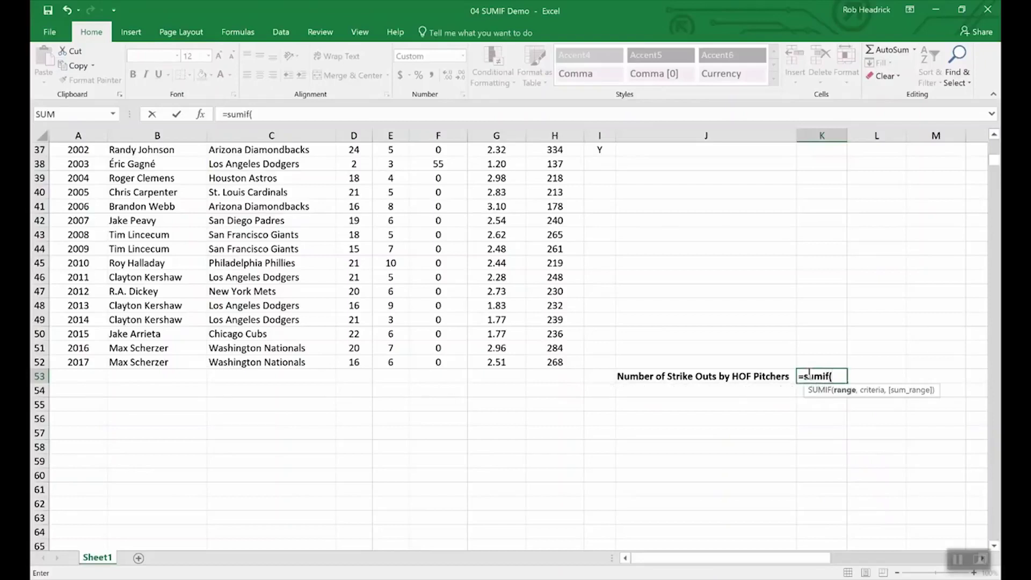
{"action": "type", "text": "hof,"}
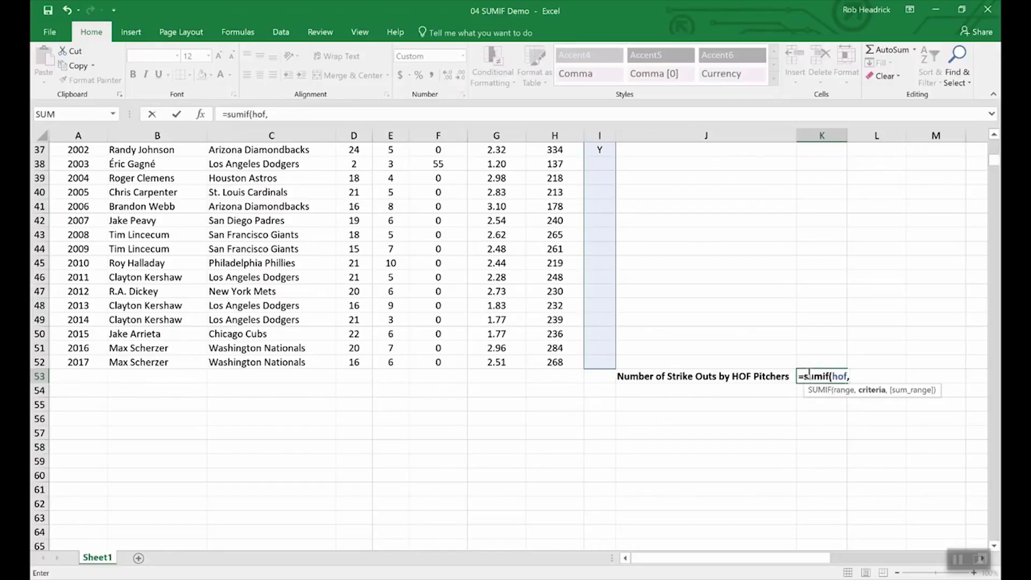
{"action": "type", "text": "\"Y\","}
{"action": "type", "text": "s"}
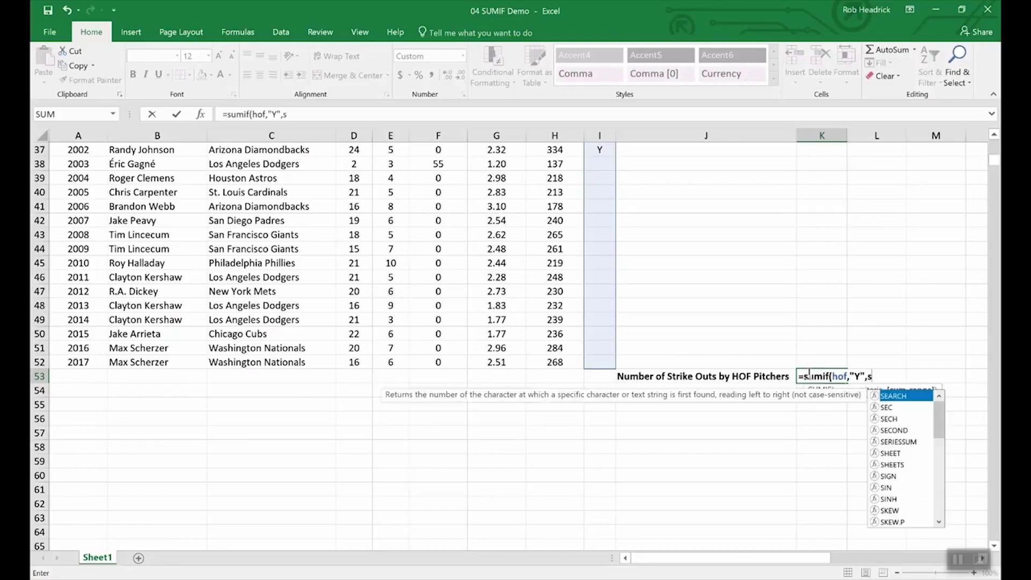
{"action": "type", "text": "tr"}
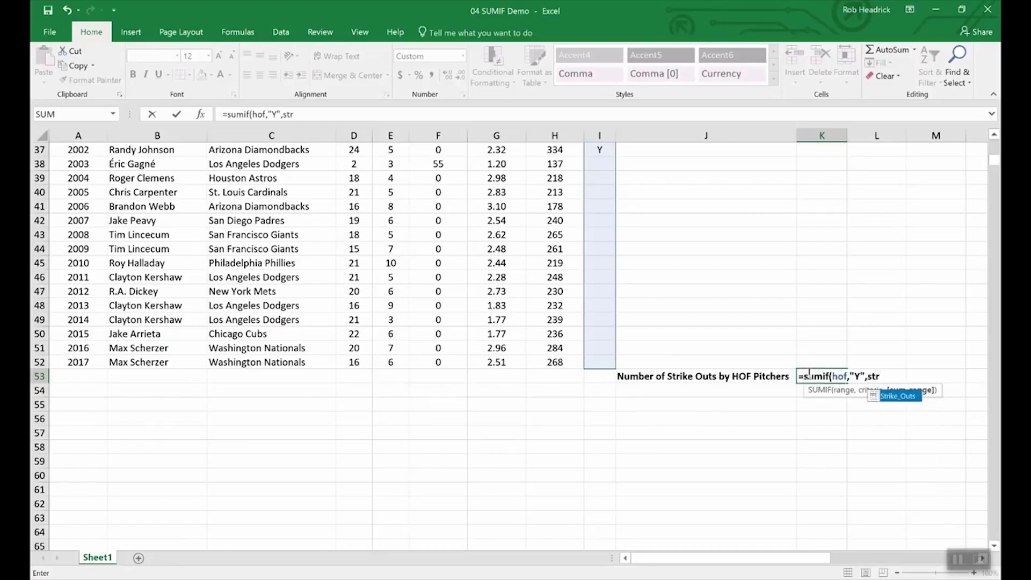
{"action": "double_click", "coordinate": [897, 398]}
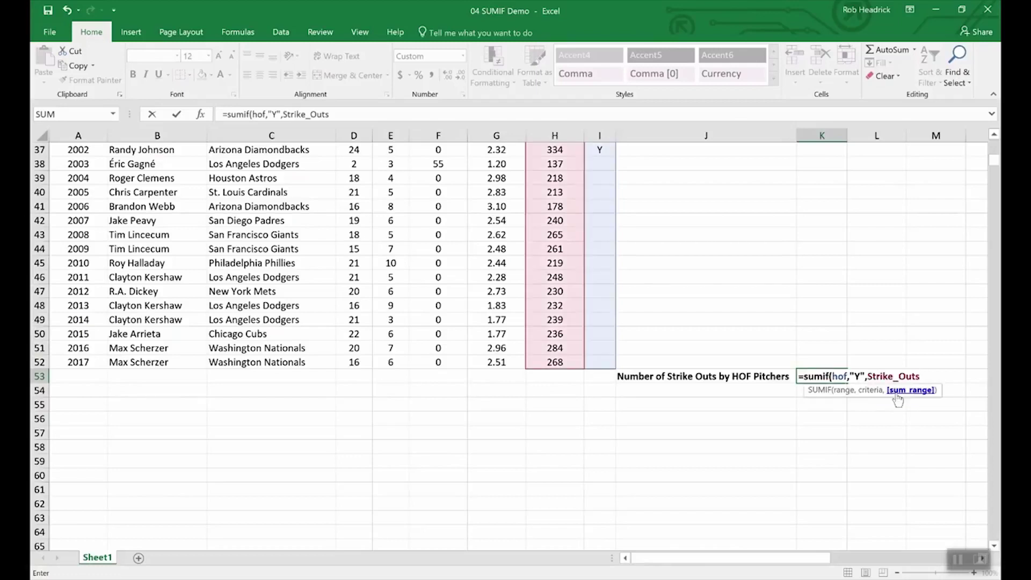
{"action": "key", "text": "Return"}
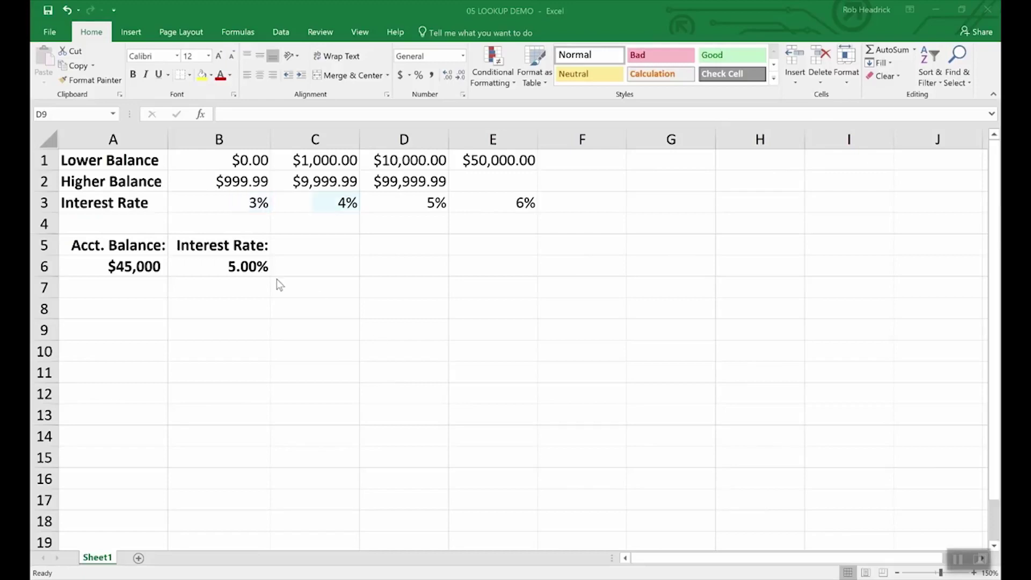
Inspect the account balance in A6 and the LOOKUP interest-rate formula in B6
{"action": "left_click", "coordinate": [134, 264]}
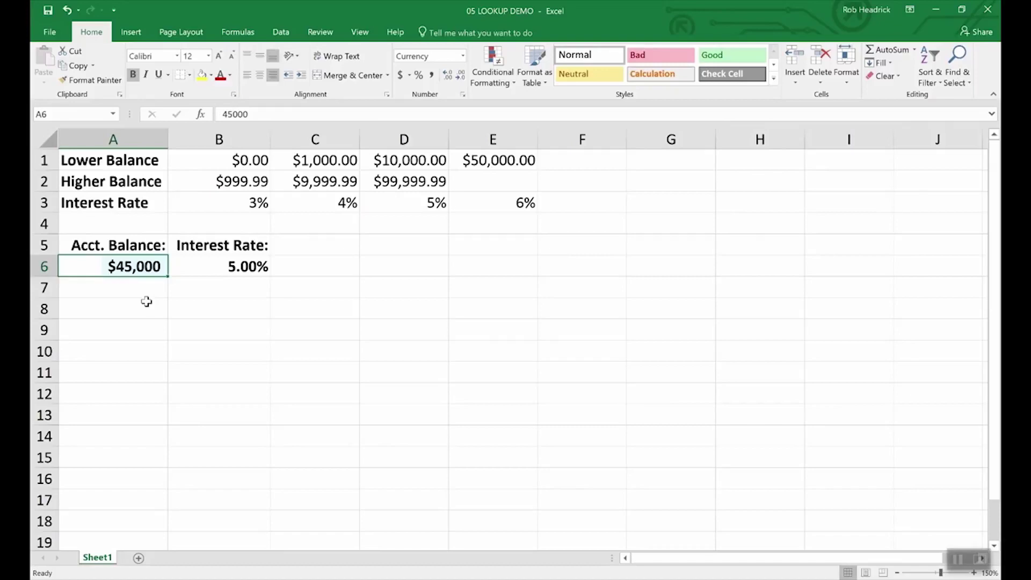
{"action": "left_click", "coordinate": [248, 267]}
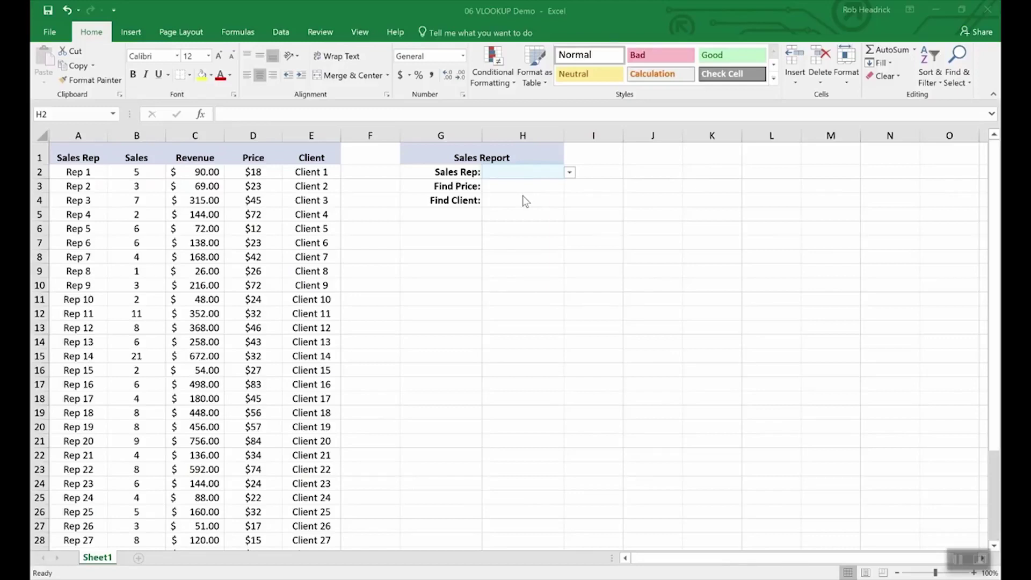
Choose Rep 16 from the Sales Rep dropdown list in H2
{"action": "left_click", "coordinate": [569, 171]}
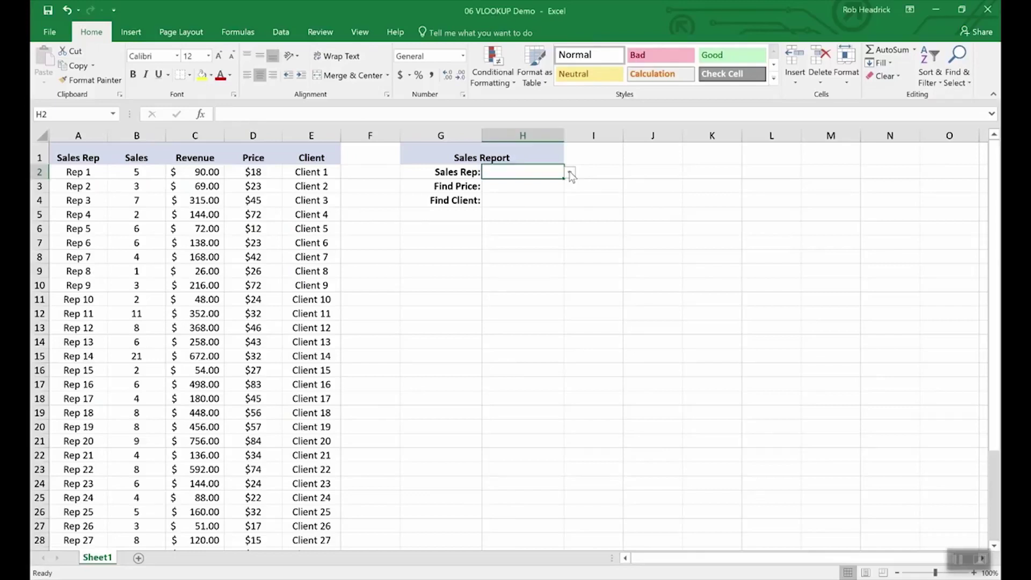
{"action": "left_click", "coordinate": [570, 171]}
{"action": "left_click_drag", "start_coordinate": [571, 199], "coordinate": [566, 265]}
{"action": "scroll", "coordinate": [561, 198], "scroll_direction": "up", "scroll_amount": 4}
{"action": "left_click", "coordinate": [503, 195]}
{"action": "left_click", "coordinate": [516, 187]}
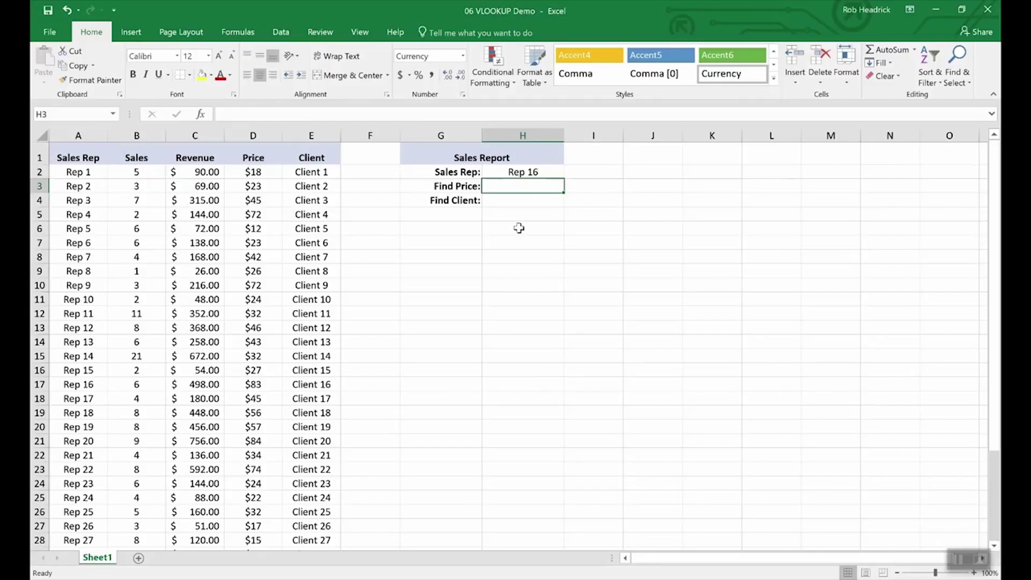
Enter =VLOOKUP(H2,A2:E36,4,FALSE) in H3, showing $83.00 for Rep 16
{"action": "type", "text": "=vlookup"}
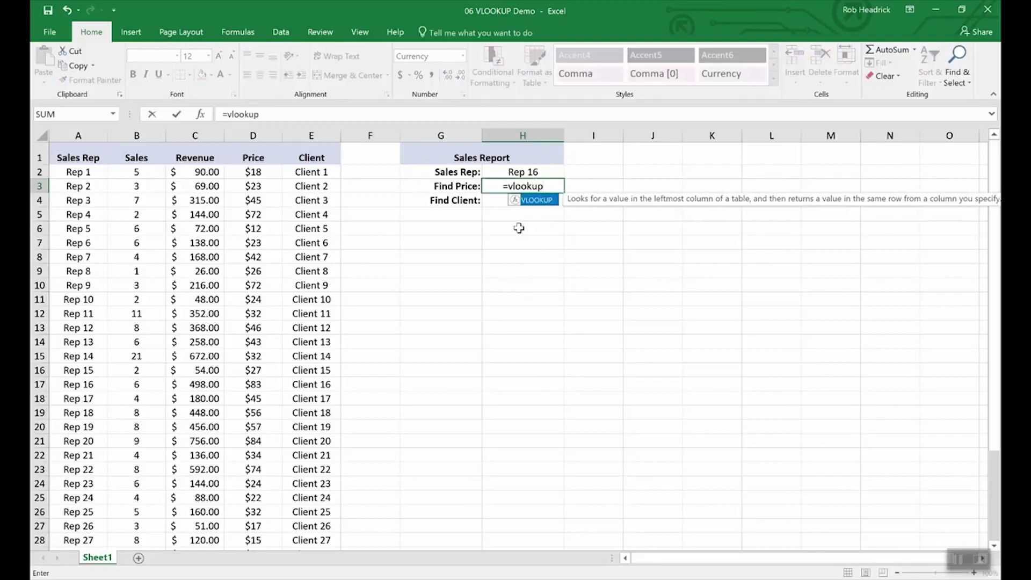
{"action": "type", "text": "("}
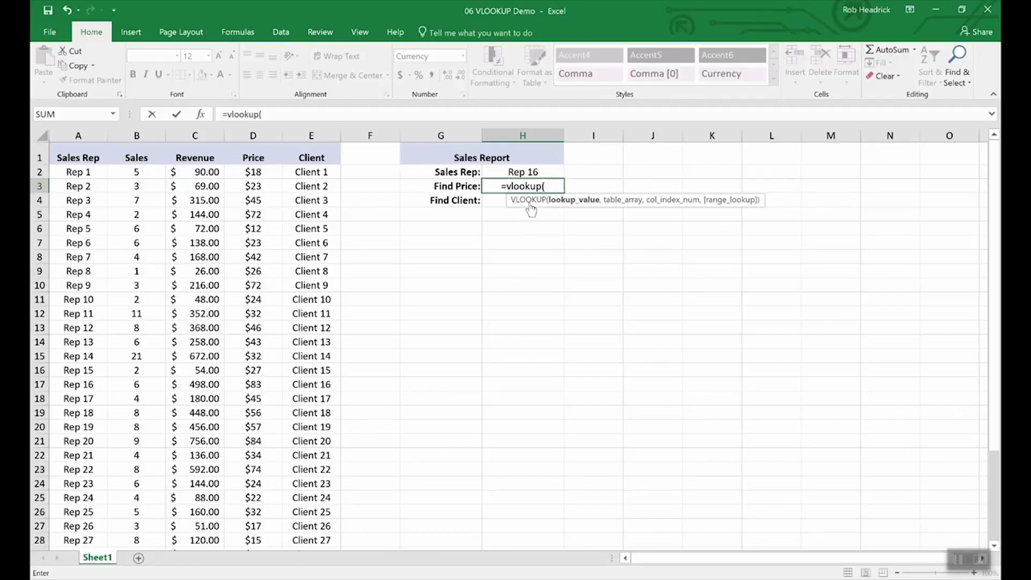
{"action": "left_click", "coordinate": [522, 172]}
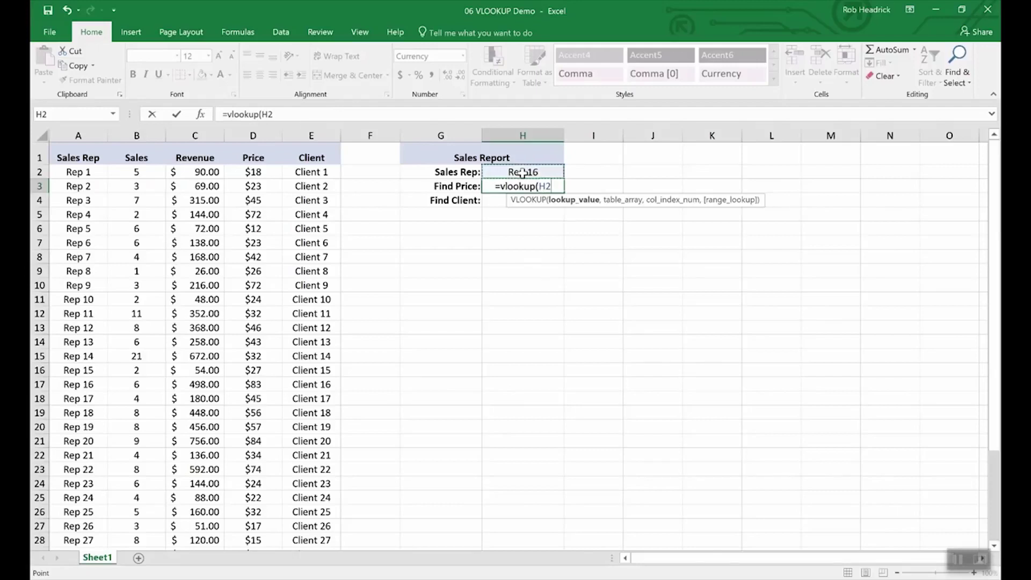
{"action": "type", "text": ","}
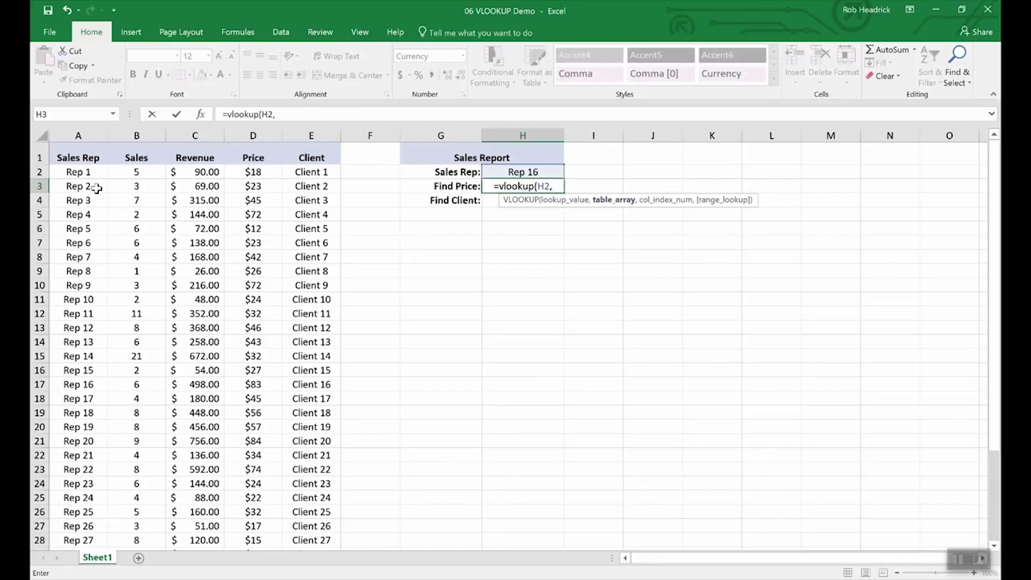
{"action": "left_click_drag", "start_coordinate": [76, 171], "coordinate": [287, 500]}
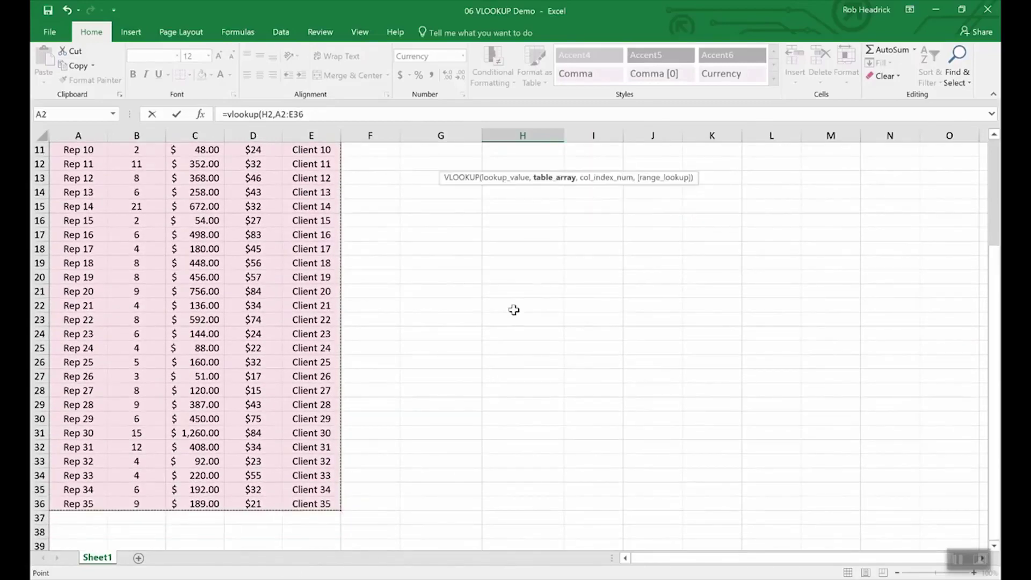
{"action": "scroll", "coordinate": [504, 289], "scroll_direction": "up", "scroll_amount": 4}
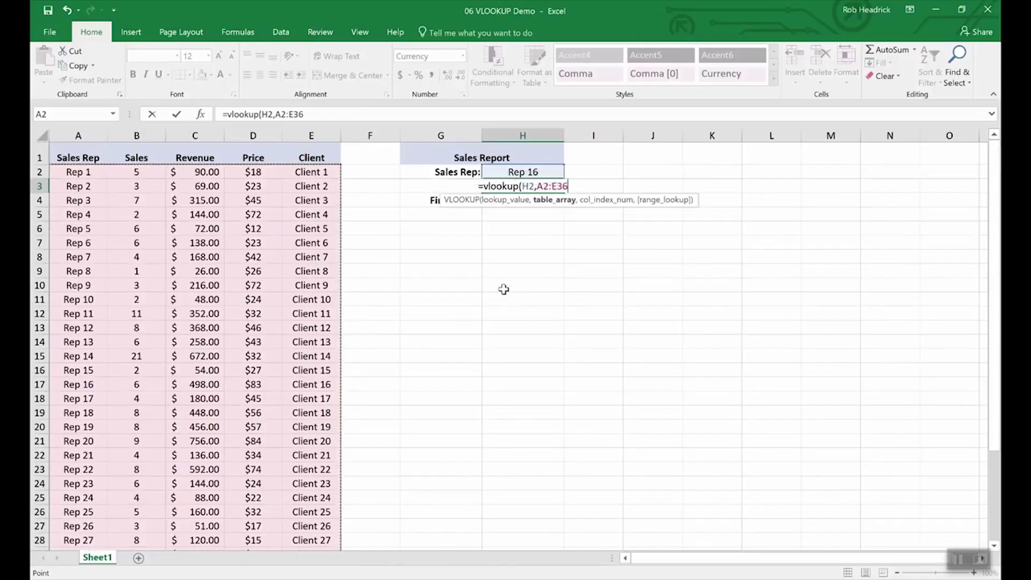
{"action": "type", "text": ","}
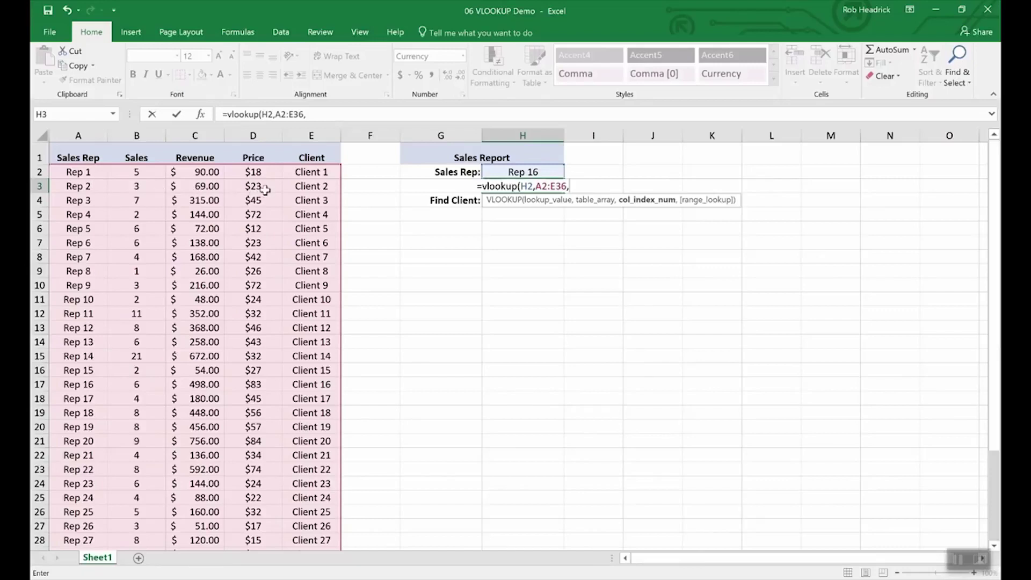
{"action": "type", "text": "4"}
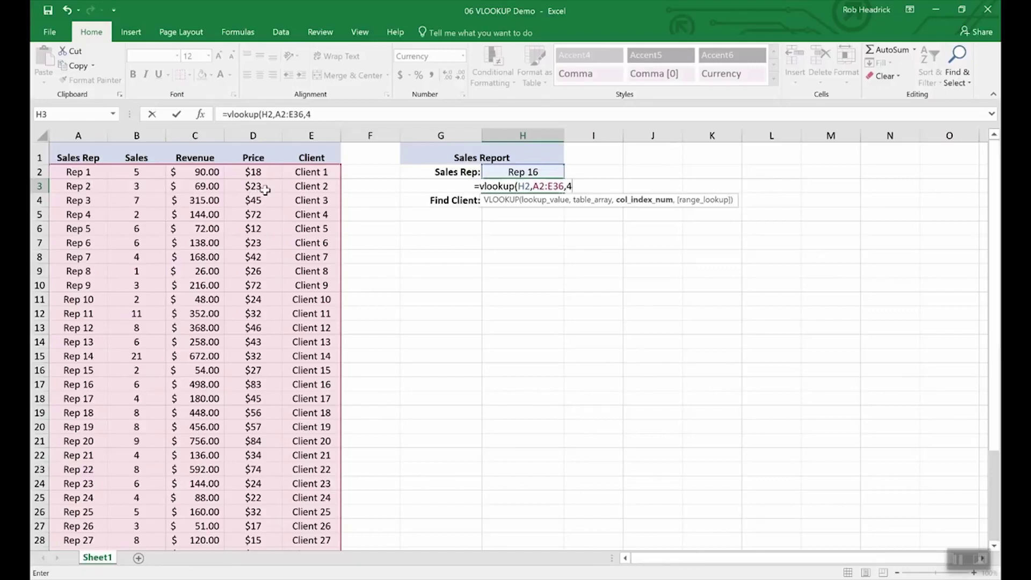
{"action": "type", "text": ","}
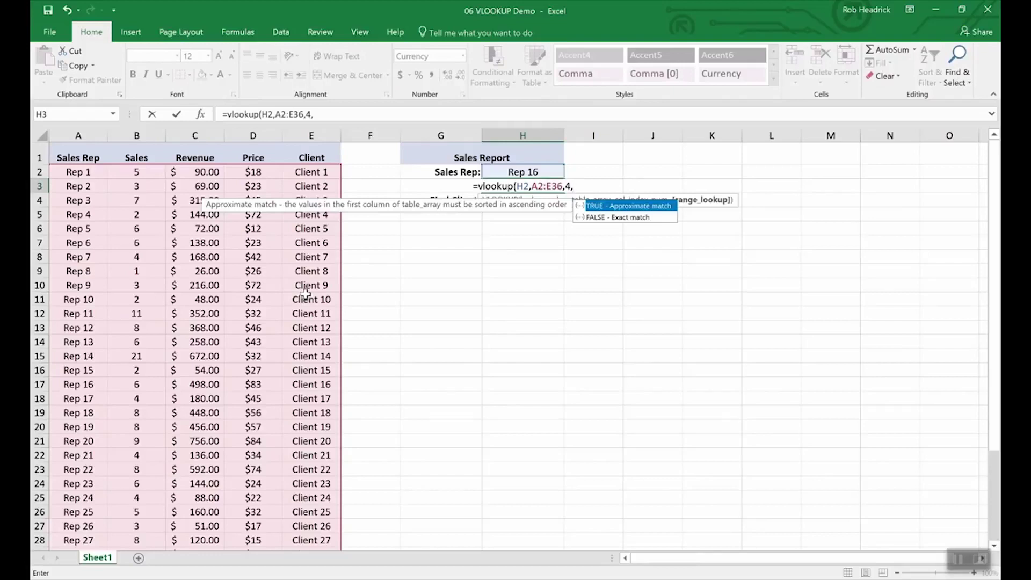
{"action": "type", "text": "false"}
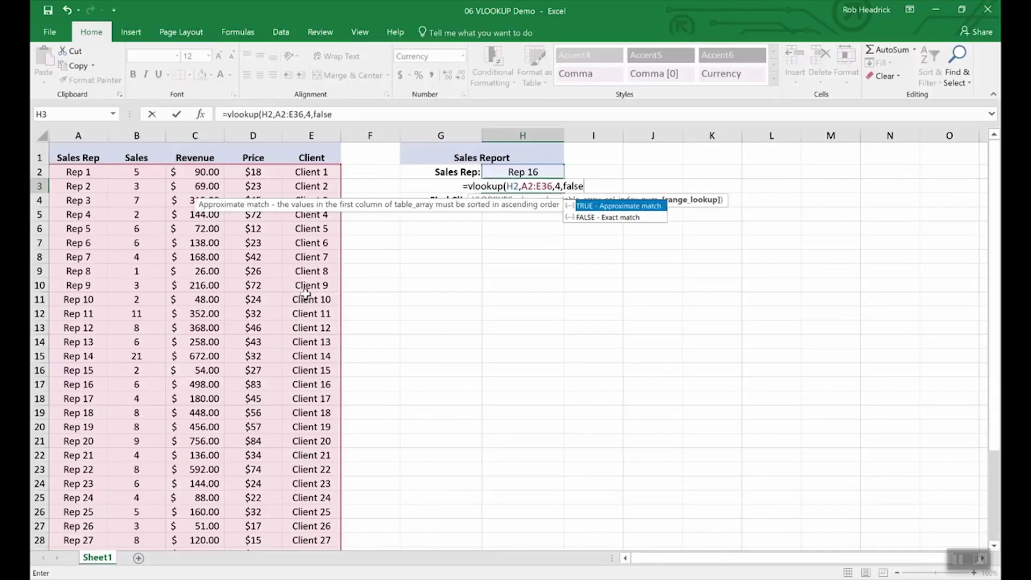
{"action": "key", "text": "Return"}
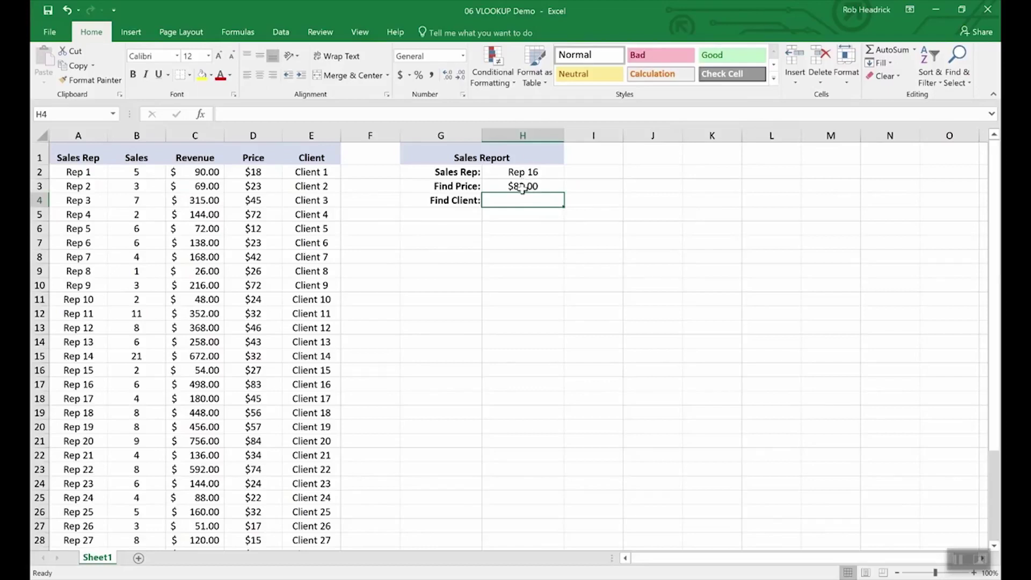
Check Rep 16's row in the data and the price lookup formula in H3
{"action": "left_click", "coordinate": [84, 384]}
{"action": "key", "text": "shift+space"}
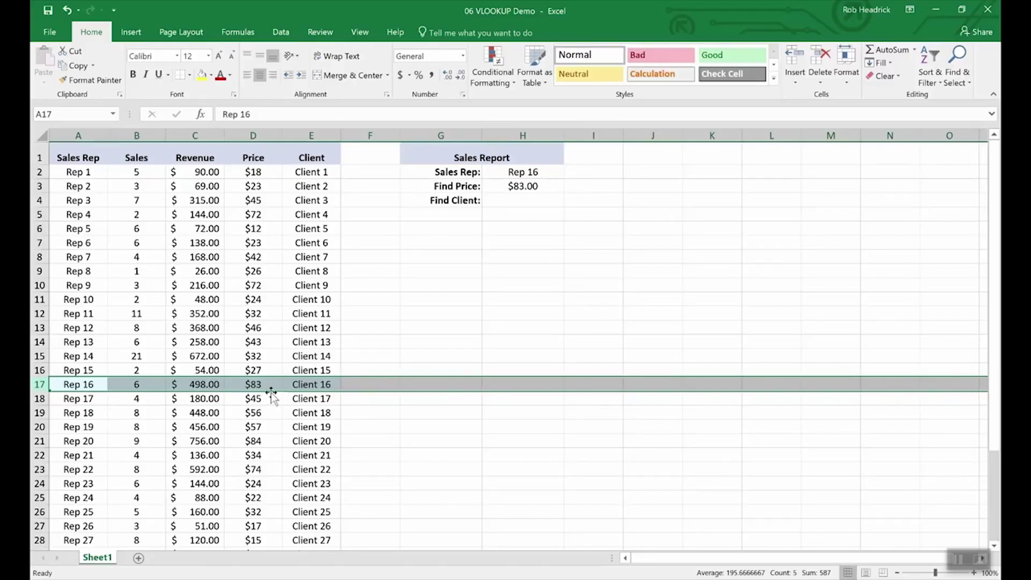
{"action": "left_click", "coordinate": [518, 201]}
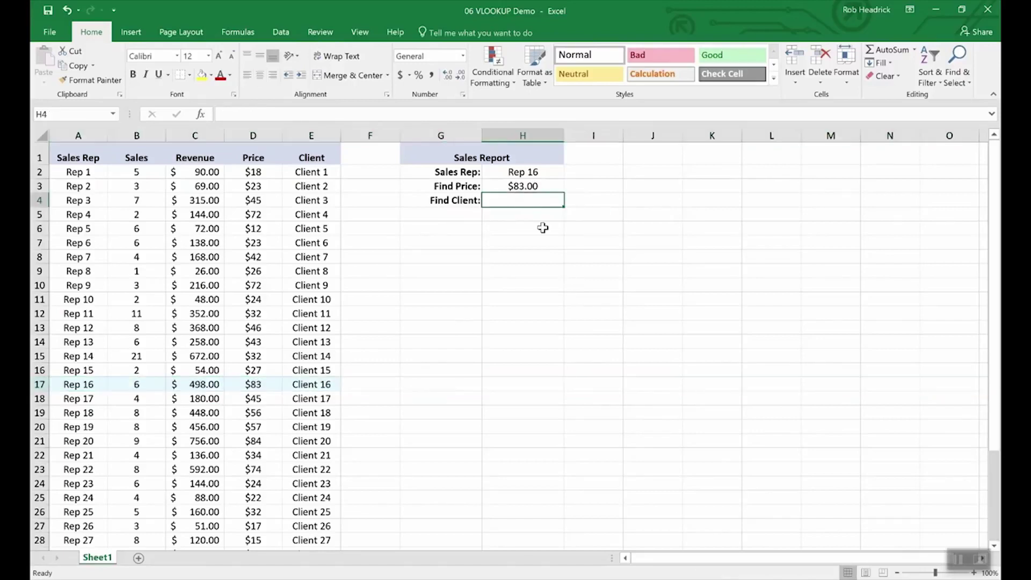
{"action": "key", "text": "Up"}
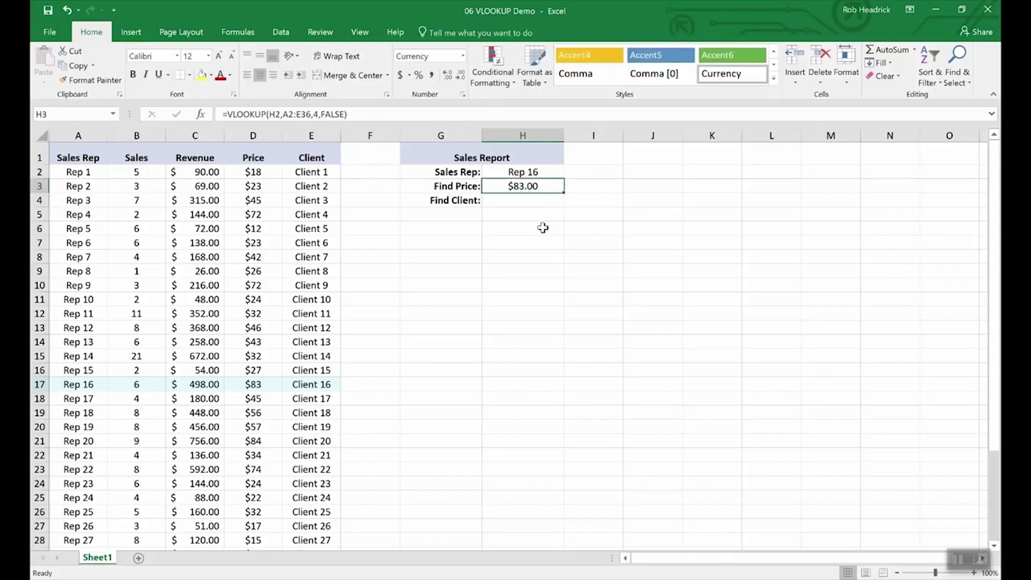
{"action": "key", "text": "Down"}
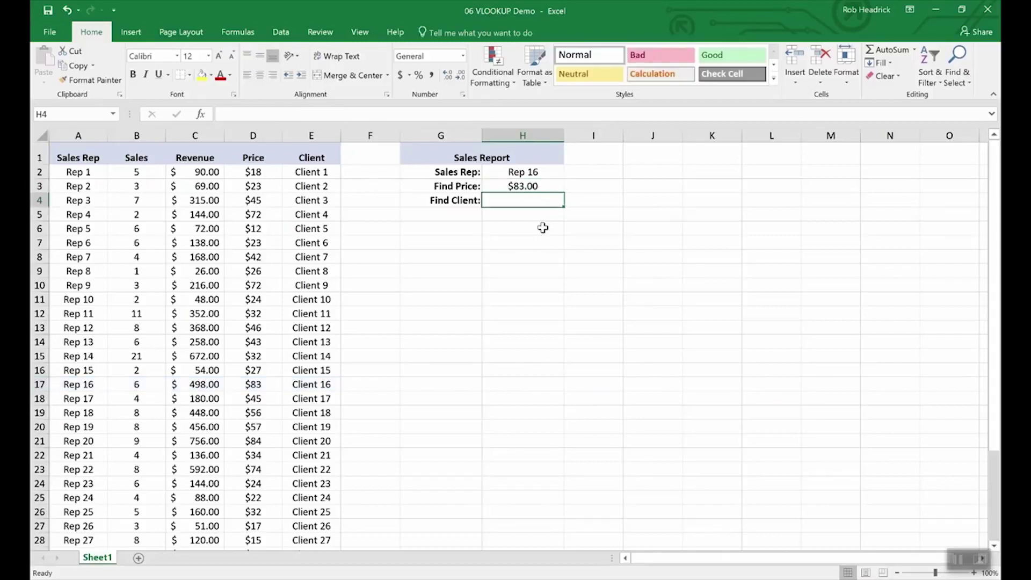
Copy H3's VLOOKUP into H4, using H2 as the lookup value, so it returns Client 16
{"action": "key", "text": "Up"}
{"action": "key", "text": "ctrl+c"}
{"action": "key", "text": "Down"}
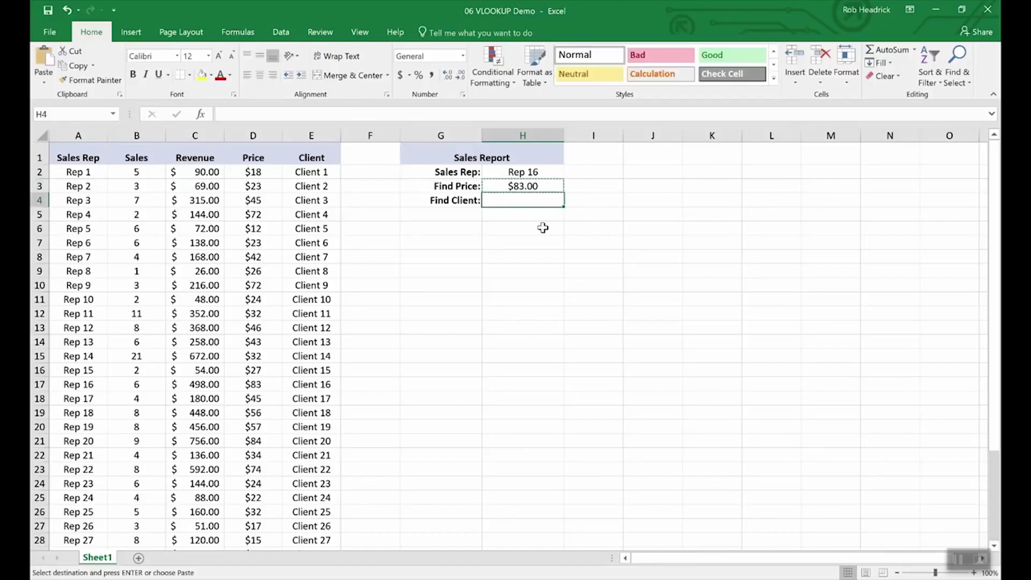
{"action": "key", "text": "ctrl+v"}
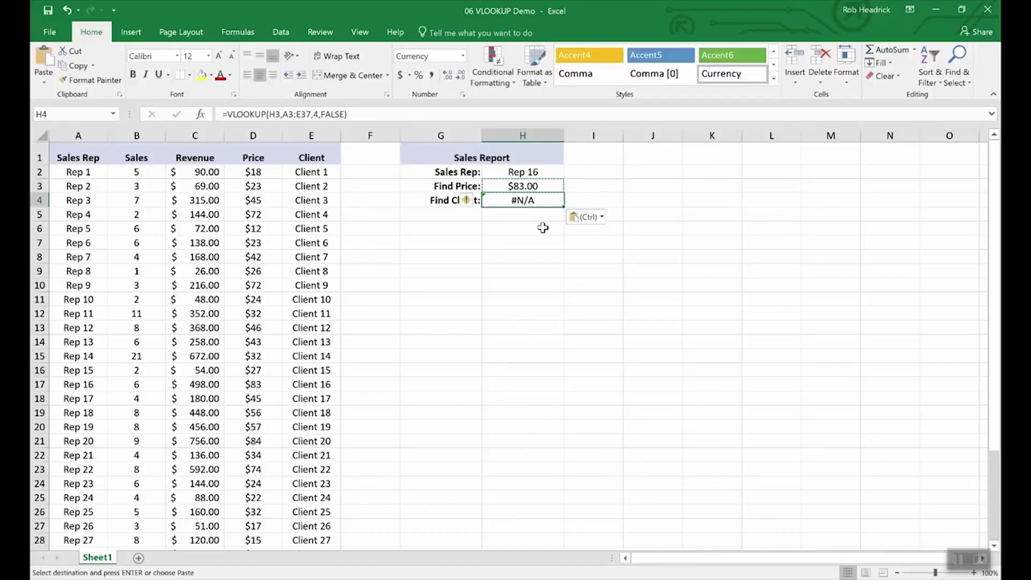
{"action": "left_click", "coordinate": [282, 115]}
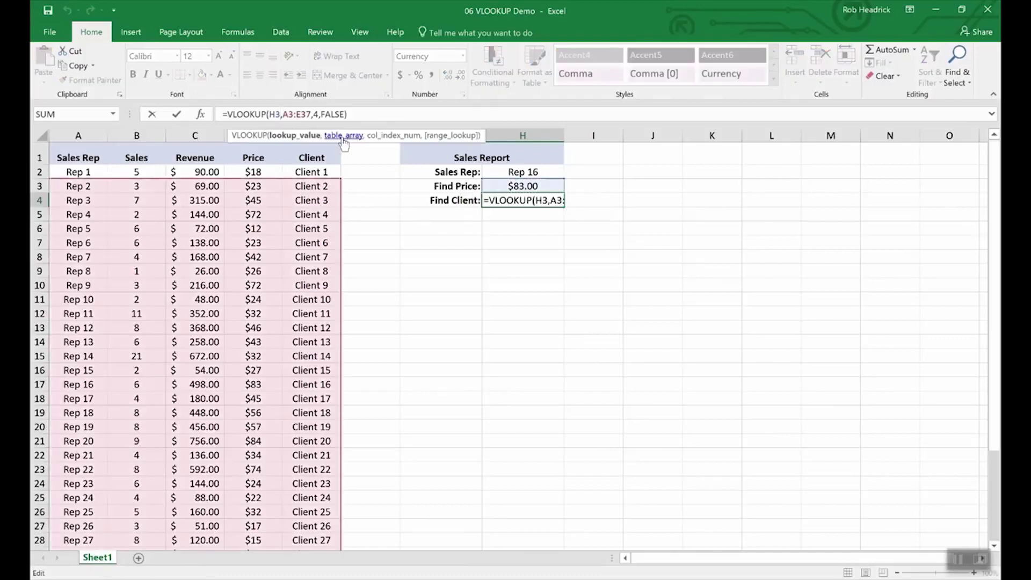
{"action": "key", "text": "BackSpace"}
{"action": "type", "text": "2"}
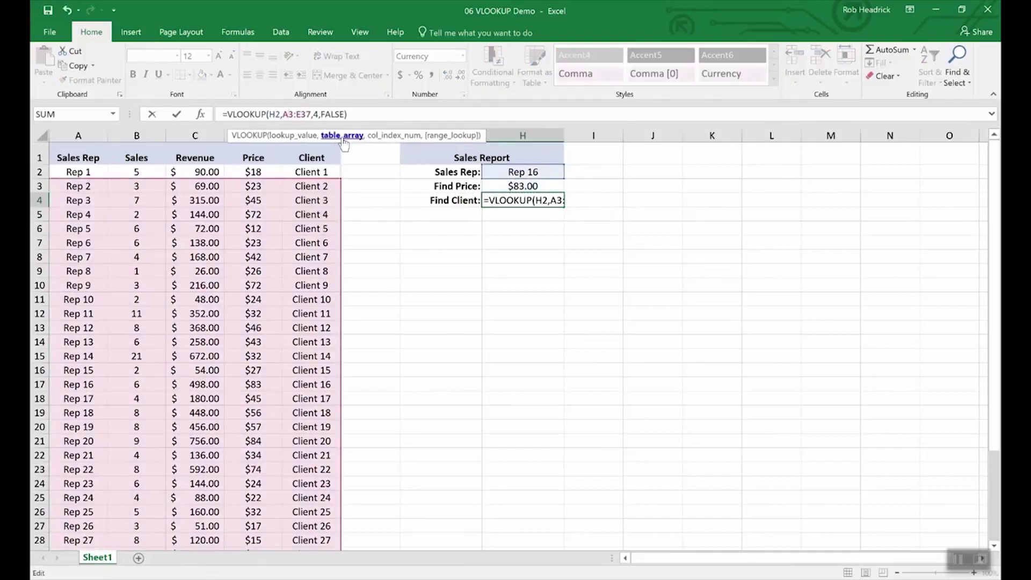
{"action": "key", "text": "Right"}
{"action": "key", "text": "Right"}
{"action": "key", "text": "Right"}
{"action": "key", "text": "Right"}
{"action": "key", "text": "Right"}
{"action": "key", "text": "Right"}
{"action": "key", "text": "Right"}
{"action": "key", "text": "Right"}
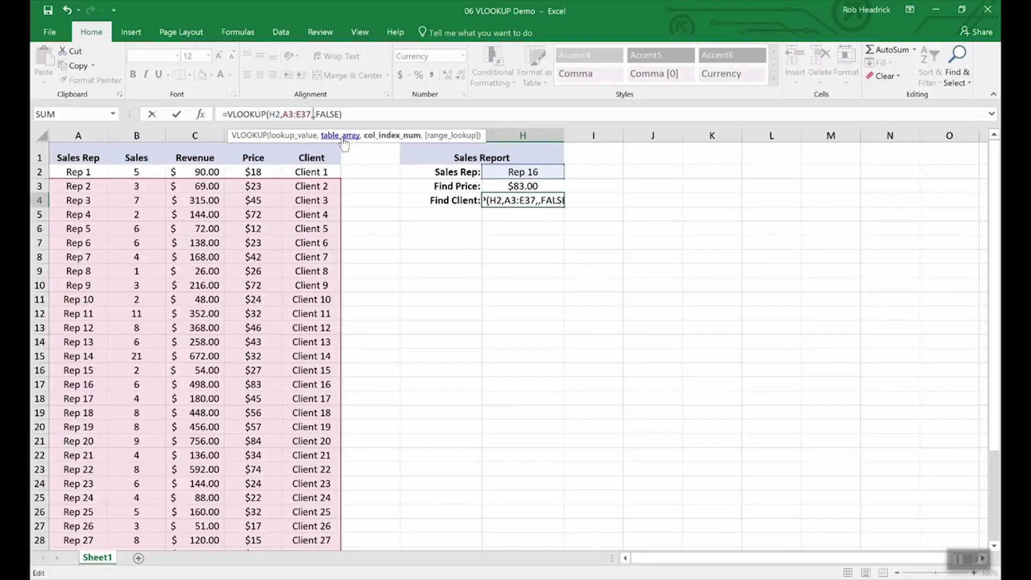
{"action": "key", "text": "Return"}
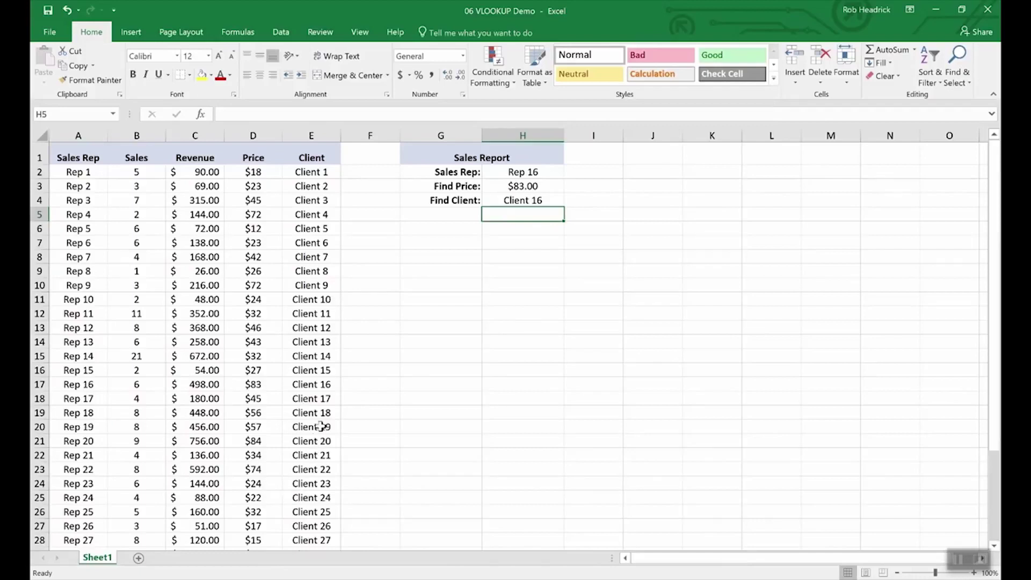
Set the Sales Rep in H2 to Rep 19, then to Rep 25, from its dropdown list
{"action": "left_click", "coordinate": [40, 385]}
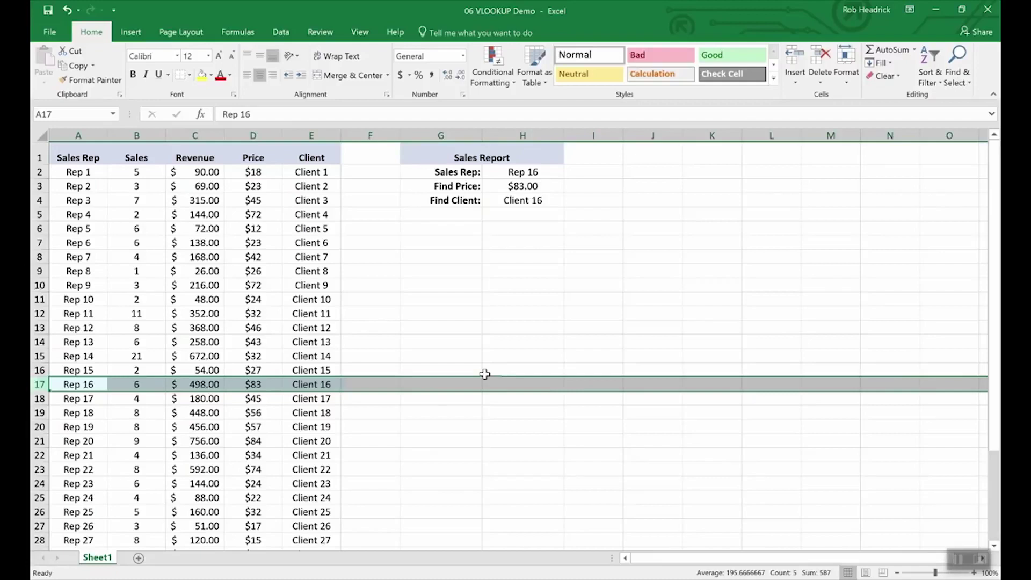
{"action": "left_click", "coordinate": [530, 172]}
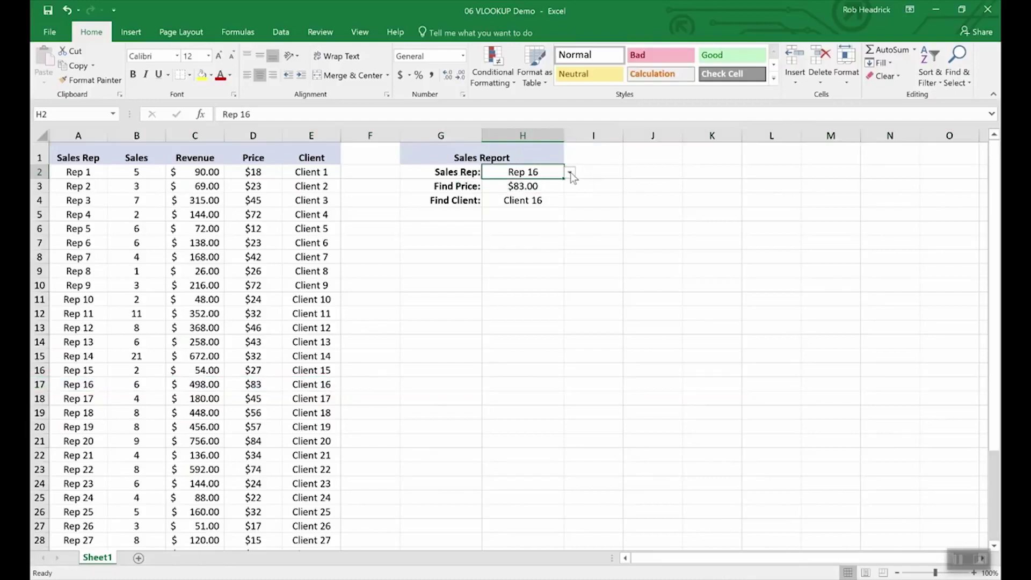
{"action": "left_click", "coordinate": [569, 172]}
{"action": "left_click", "coordinate": [539, 216]}
{"action": "left_click", "coordinate": [570, 172]}
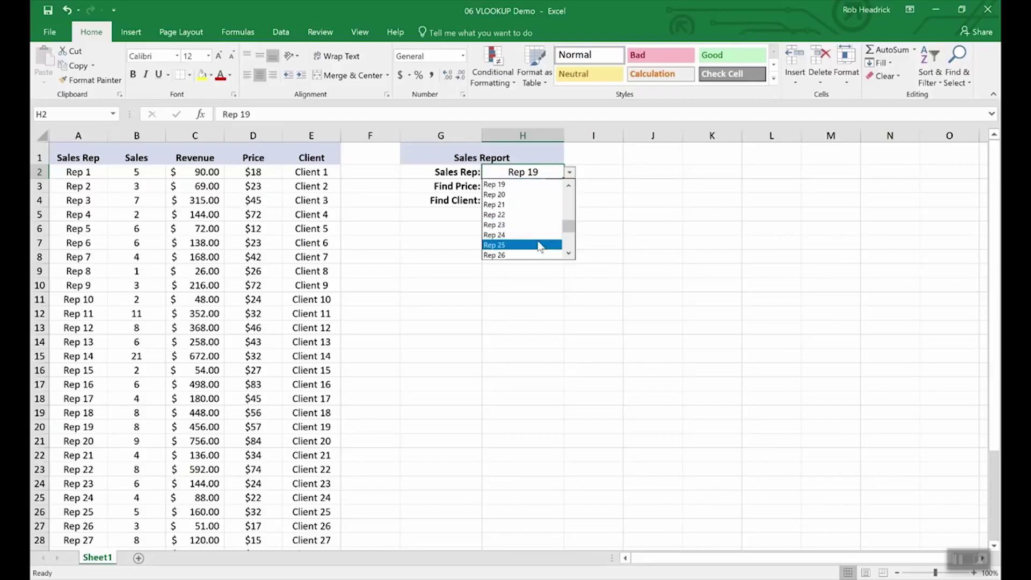
{"action": "left_click", "coordinate": [540, 246]}
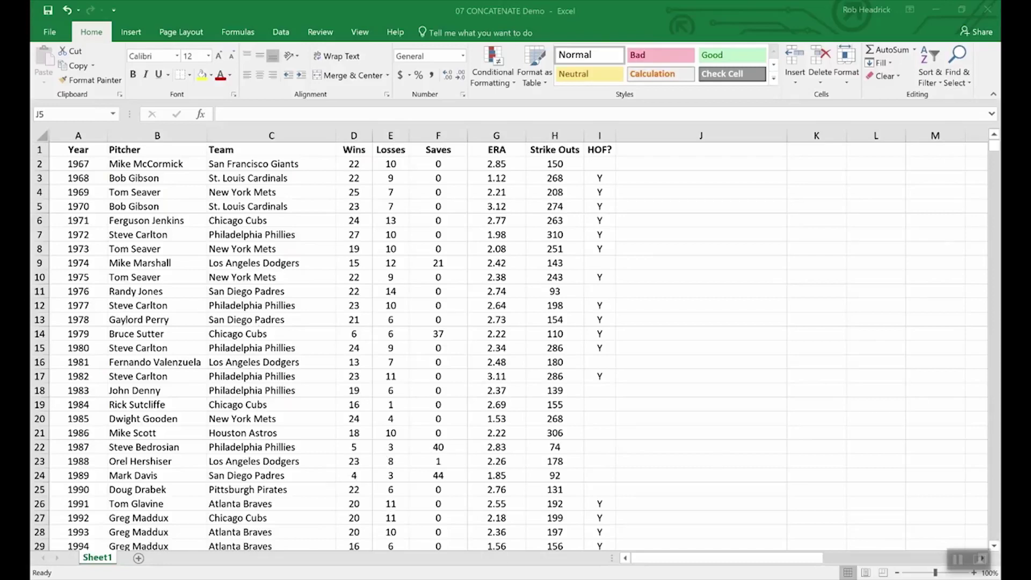
Select the Wins and Losses headers, then start typing -10 after 22 in D2
{"action": "left_click_drag", "start_coordinate": [352, 149], "coordinate": [392, 150]}
{"action": "left_click", "coordinate": [388, 235]}
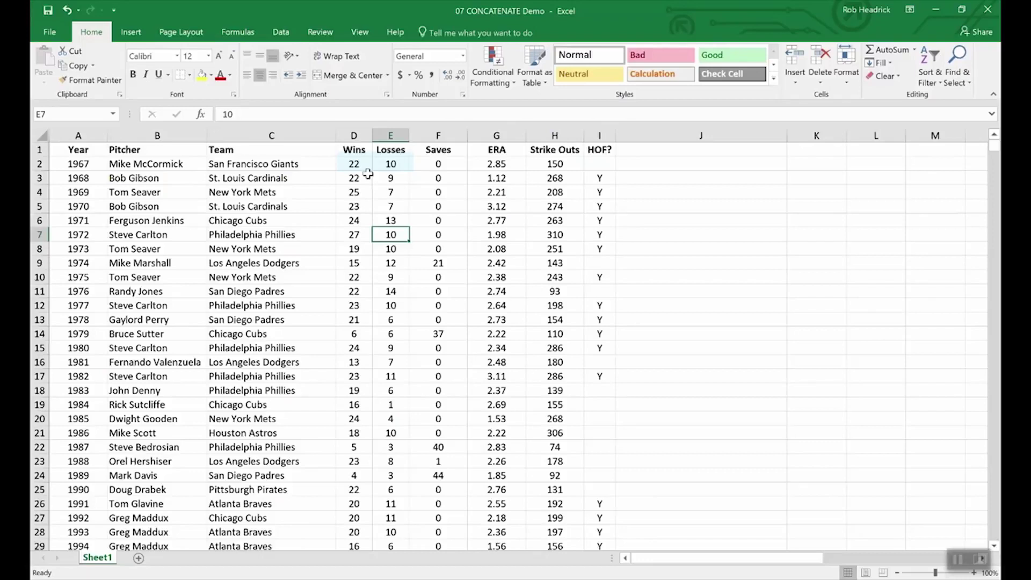
{"action": "double_click", "coordinate": [367, 164]}
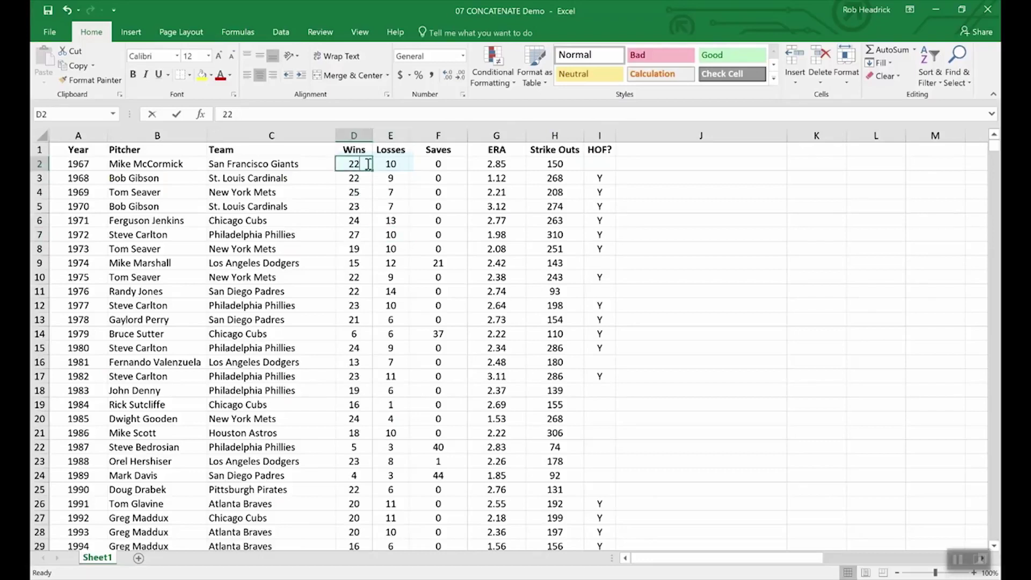
{"action": "type", "text": "-"}
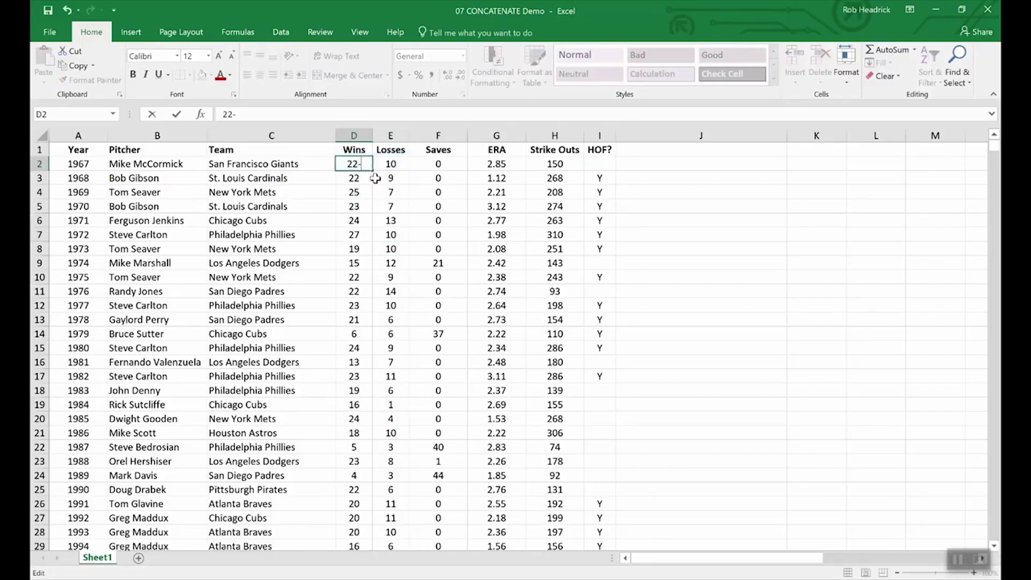
{"action": "type", "text": "10"}
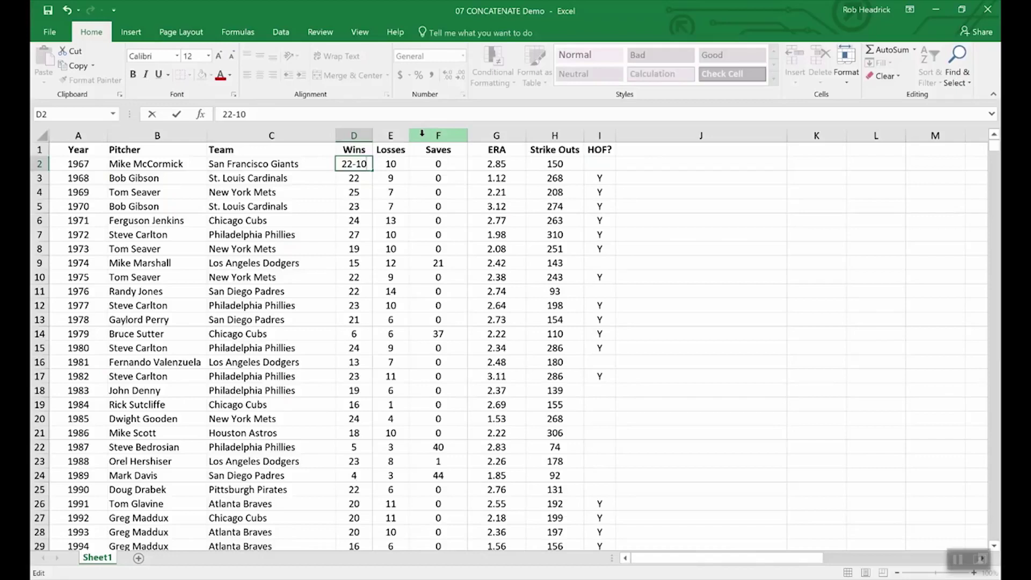
Revert D2 to 22, then insert a blank column F before Saves
{"action": "key", "text": "BackSpace"}
{"action": "key", "text": "BackSpace"}
{"action": "key", "text": "BackSpace"}
{"action": "key", "text": "Return"}
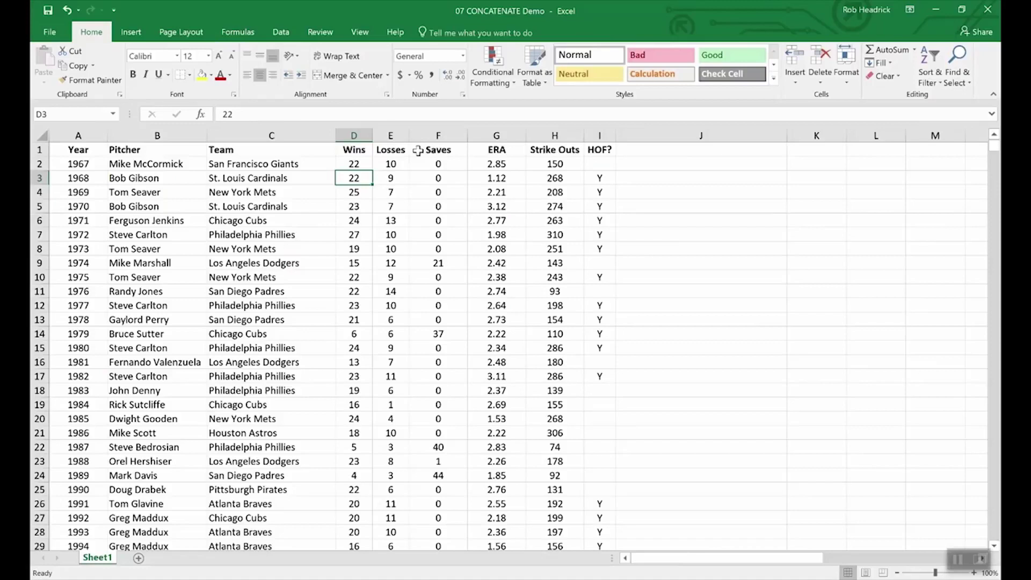
{"action": "left_click", "coordinate": [438, 135]}
{"action": "right_click", "coordinate": [425, 137]}
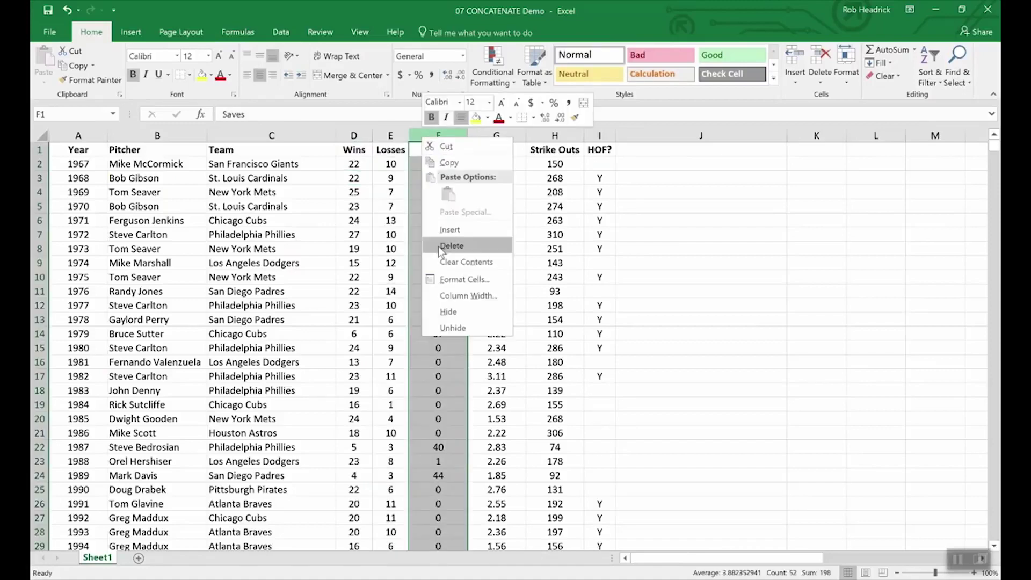
{"action": "key", "text": "Escape"}
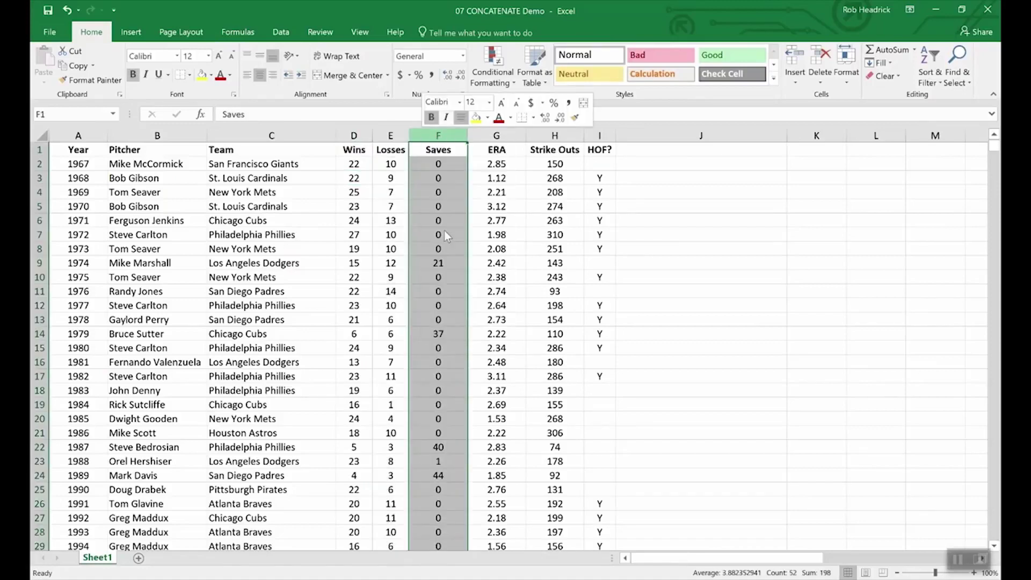
{"action": "left_click", "coordinate": [429, 149]}
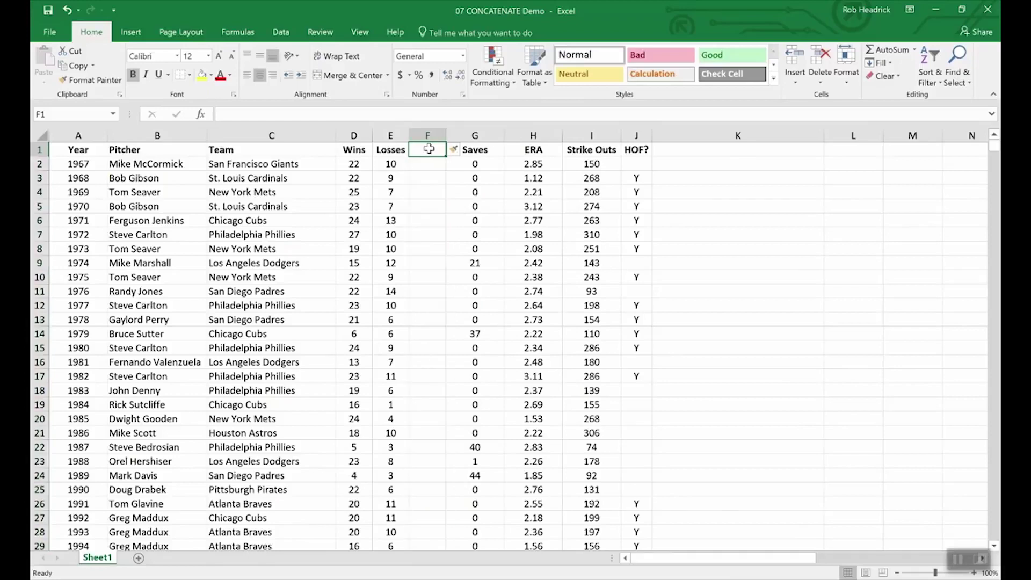
Head column F 'W-L' and enter =CONCATENATE(D2,E2) in F2, showing 2210
{"action": "type", "text": "W-L"}
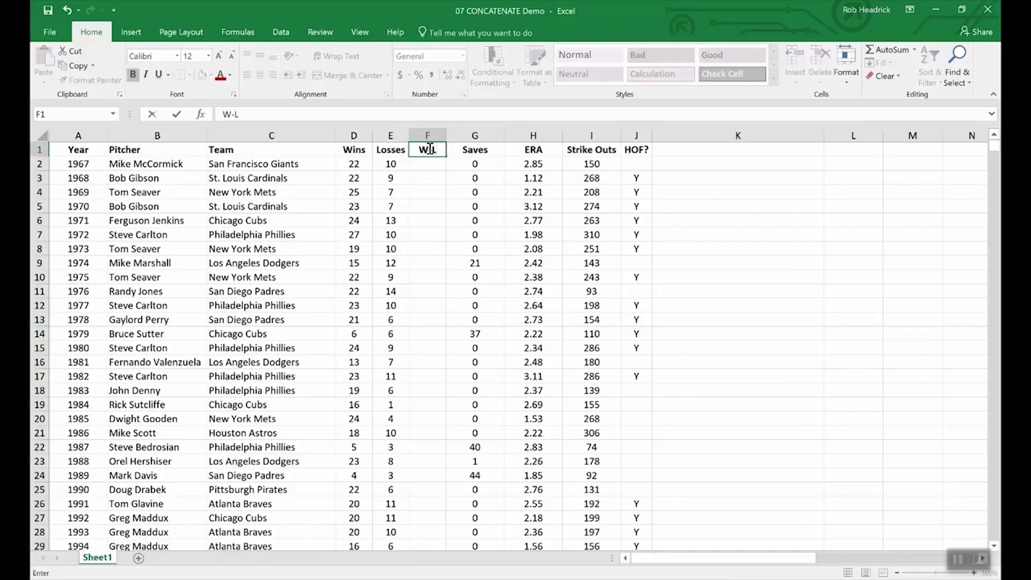
{"action": "key", "text": "Return"}
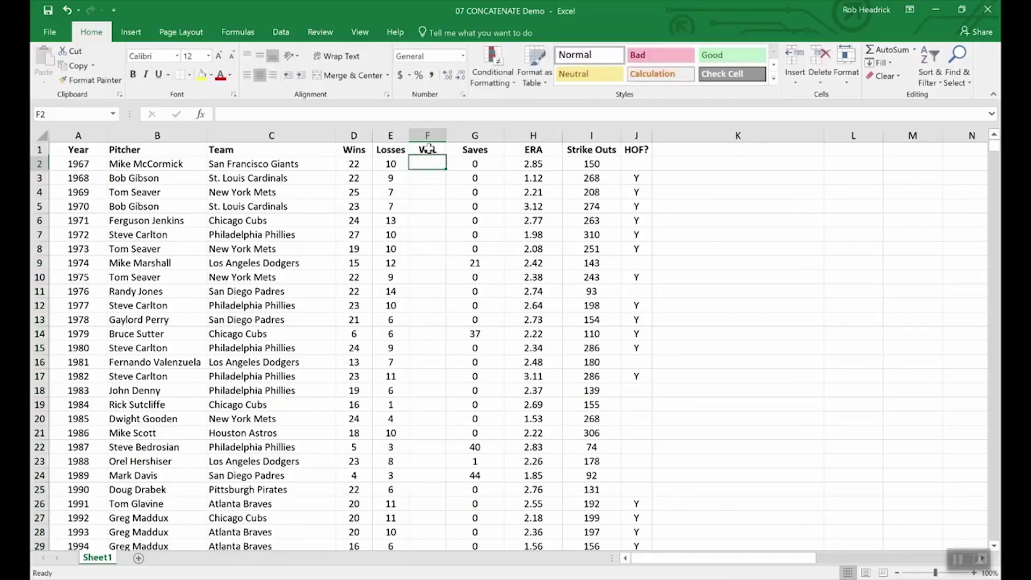
{"action": "type", "text": "="}
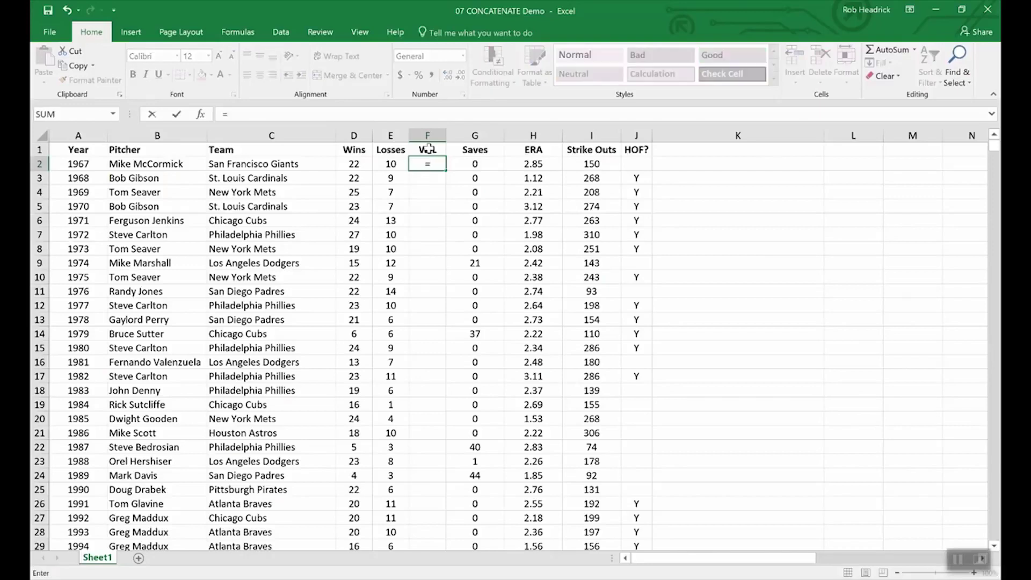
{"action": "type", "text": "conc"}
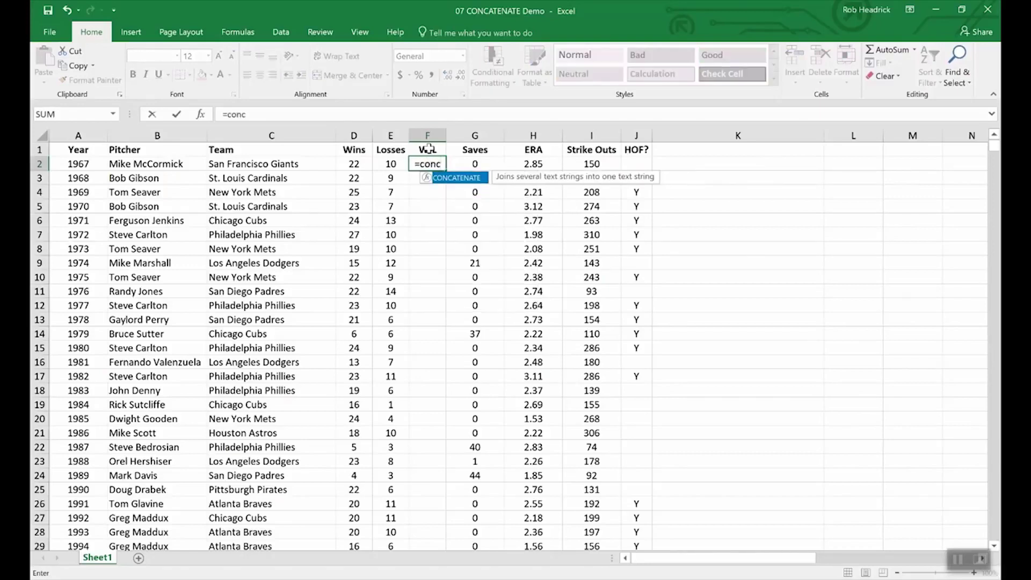
{"action": "double_click", "coordinate": [463, 183]}
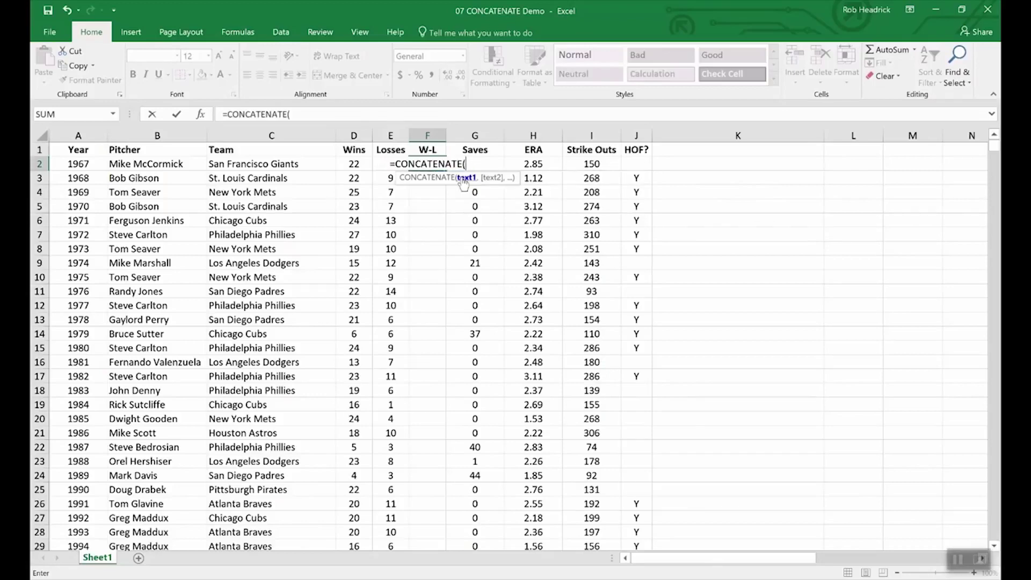
{"action": "left_click", "coordinate": [352, 164]}
{"action": "type", "text": ","}
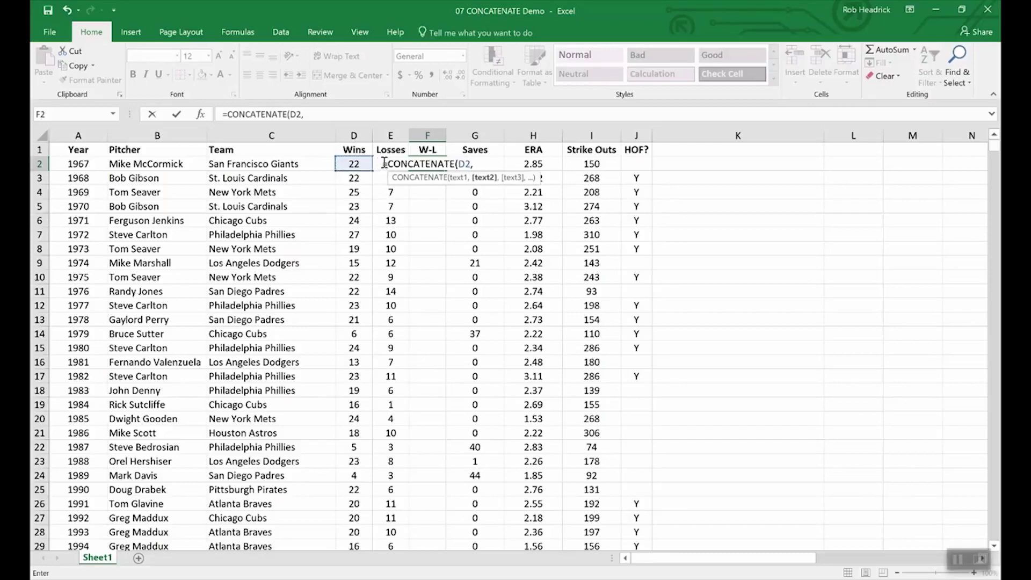
{"action": "type", "text": "e"}
{"action": "type", "text": "2"}
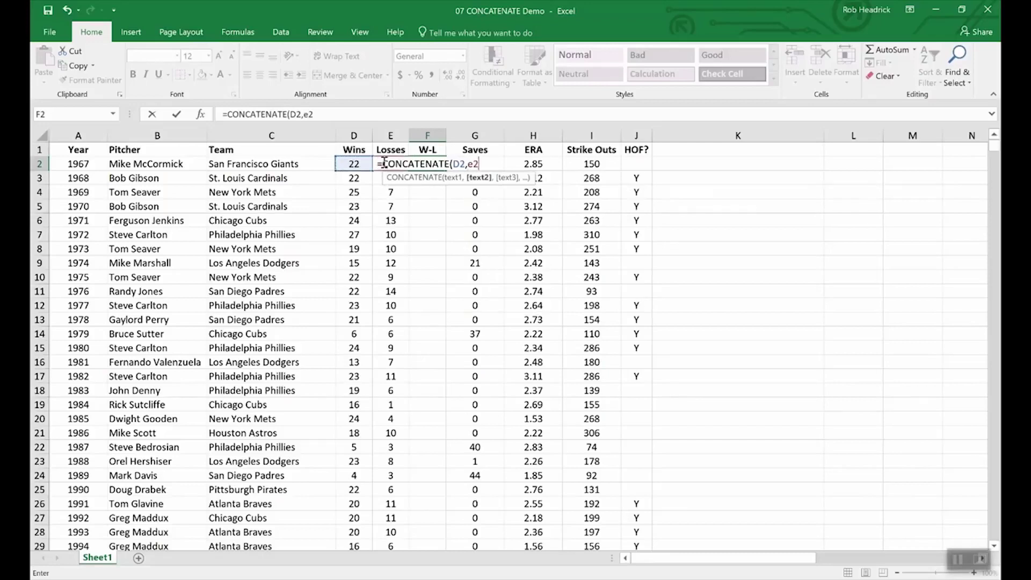
{"action": "key", "text": "Return"}
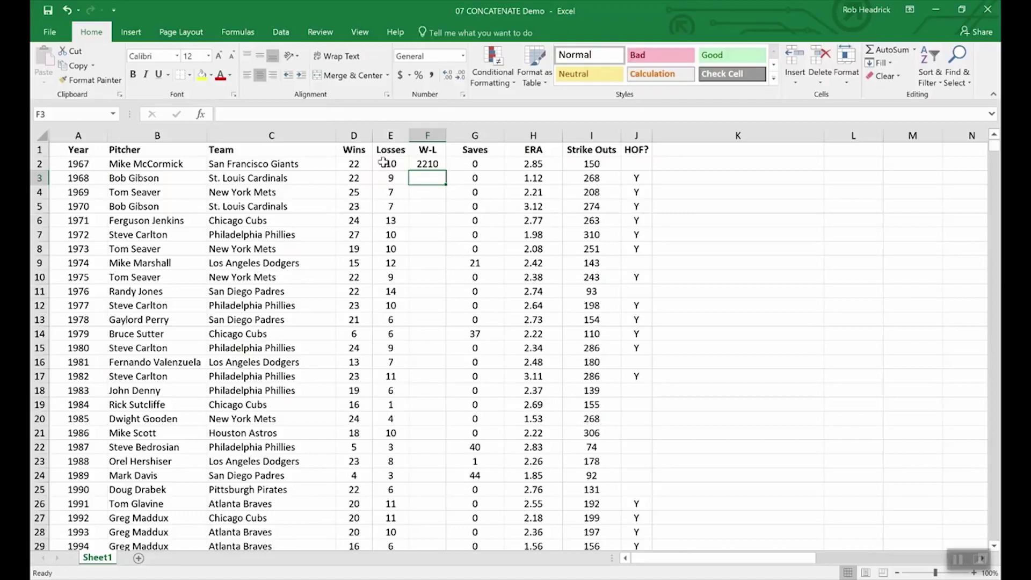
Change F2 to =CONCATENATE(D2,"-",E2) so the 1967 record reads 22-10
{"action": "left_click", "coordinate": [427, 164]}
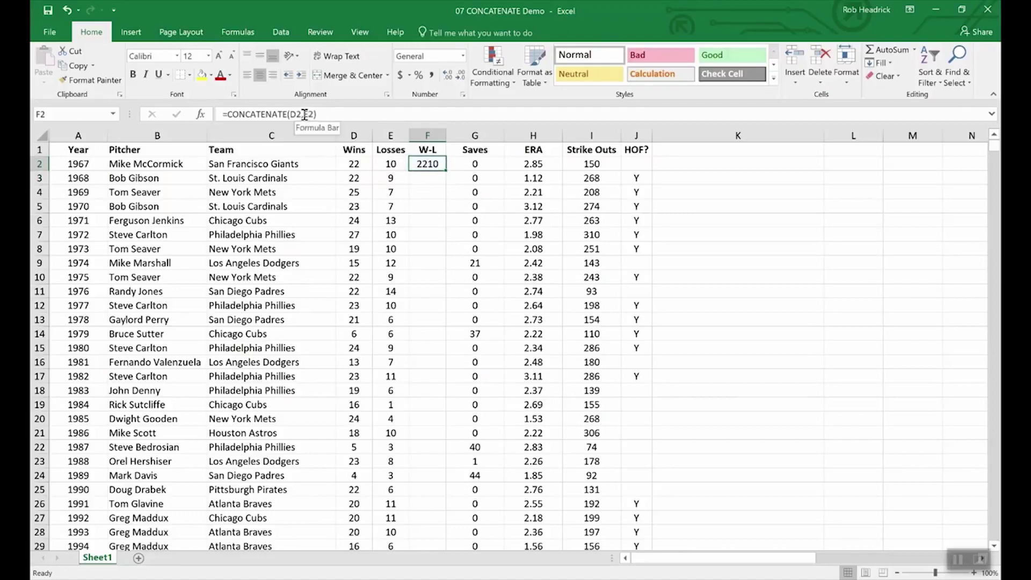
{"action": "left_click", "coordinate": [305, 115]}
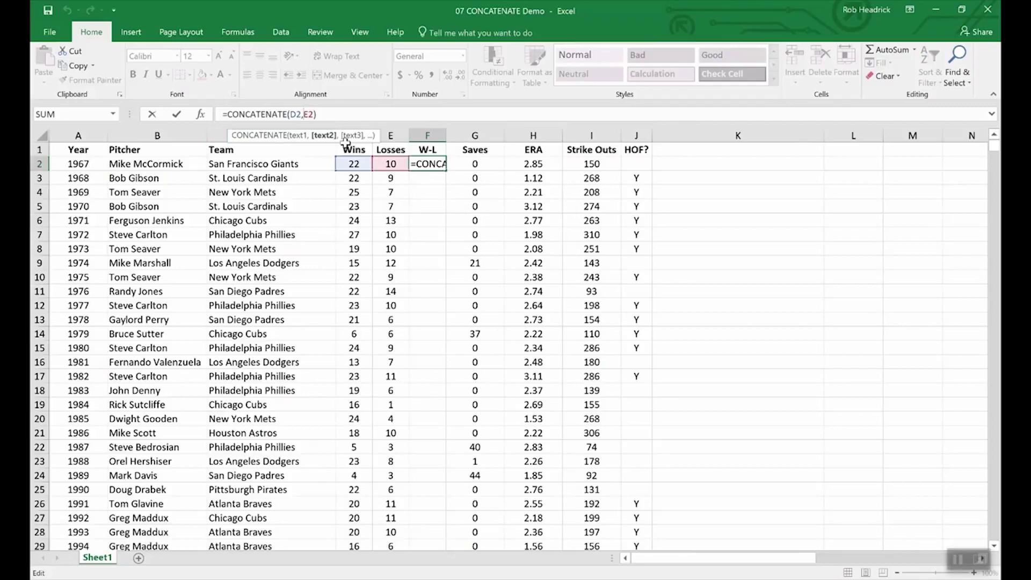
{"action": "type", "text": "\""}
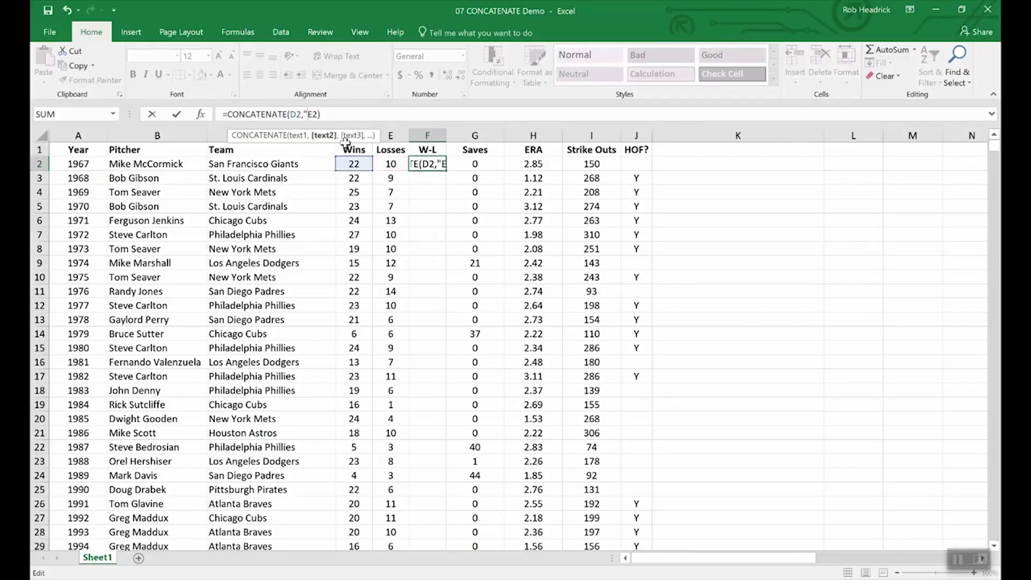
{"action": "type", "text": "-\","}
{"action": "key", "text": "Return"}
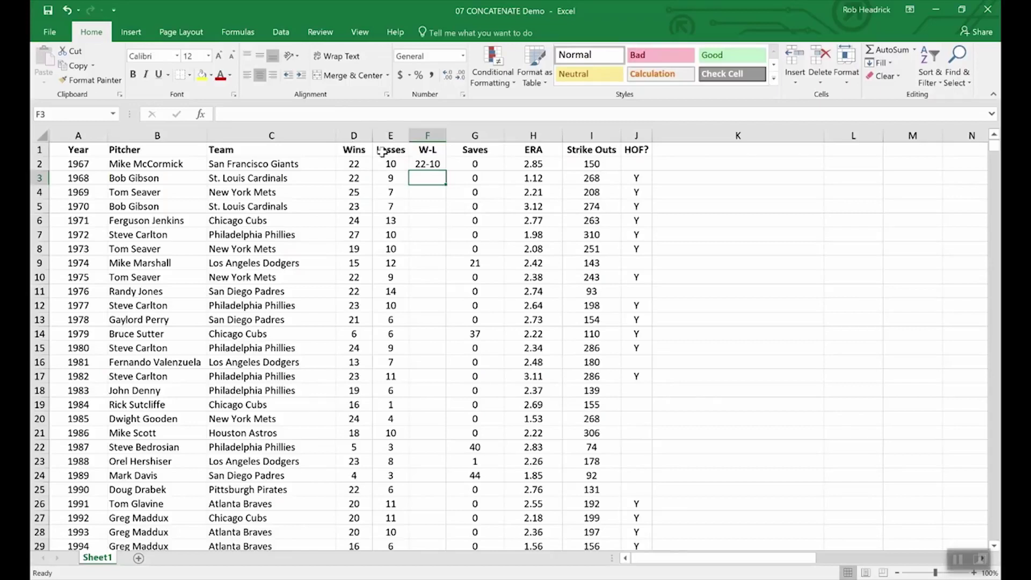
{"action": "left_click", "coordinate": [430, 166]}
Fill the W-L formula from F2 down to F11, giving records 22-10 through 22-14
{"action": "left_click_drag", "start_coordinate": [444, 171], "coordinate": [437, 295]}
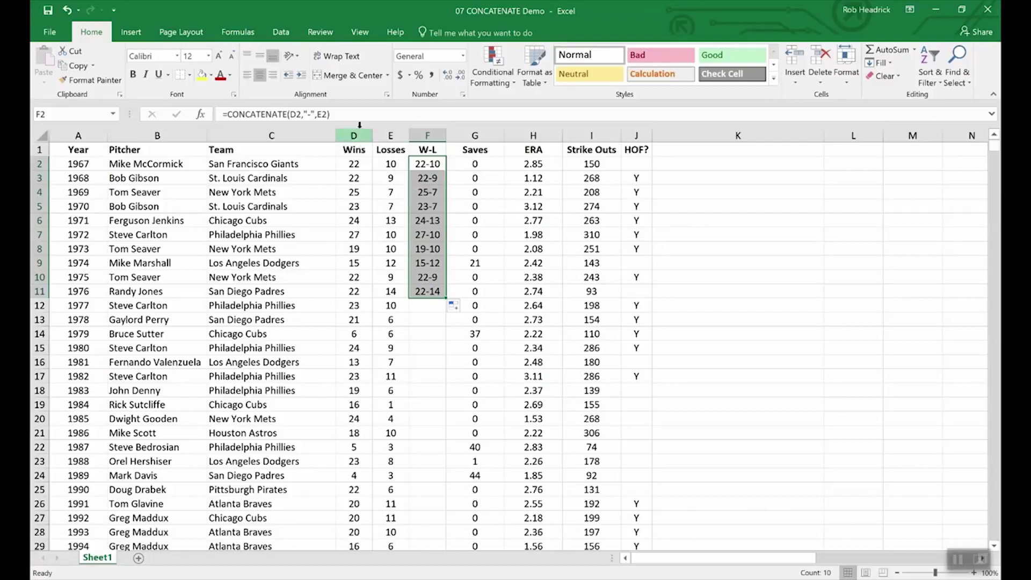
{"action": "left_click", "coordinate": [355, 148]}
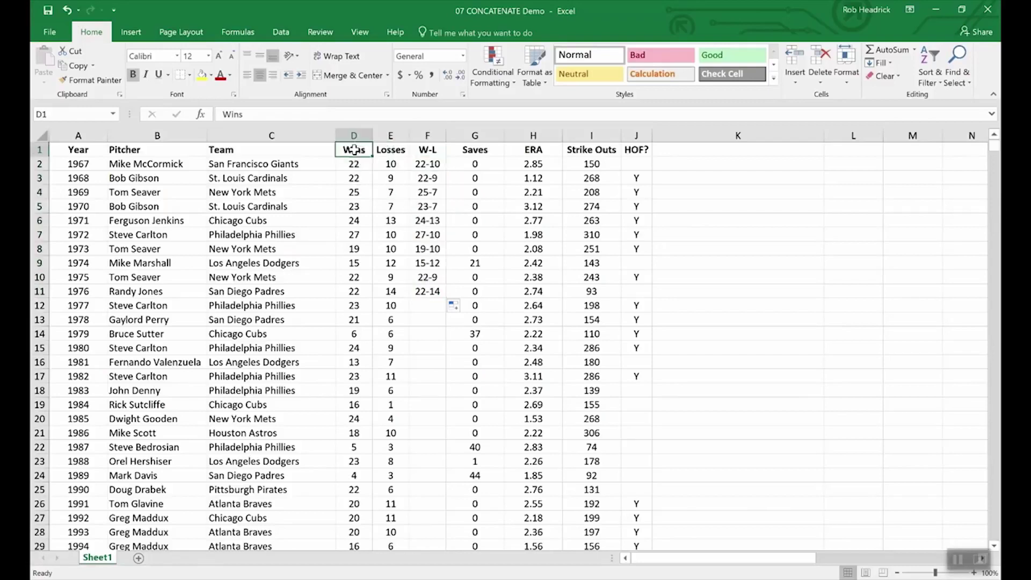
{"action": "left_click", "coordinate": [353, 134]}
{"action": "left_click_drag", "start_coordinate": [353, 134], "coordinate": [388, 134]}
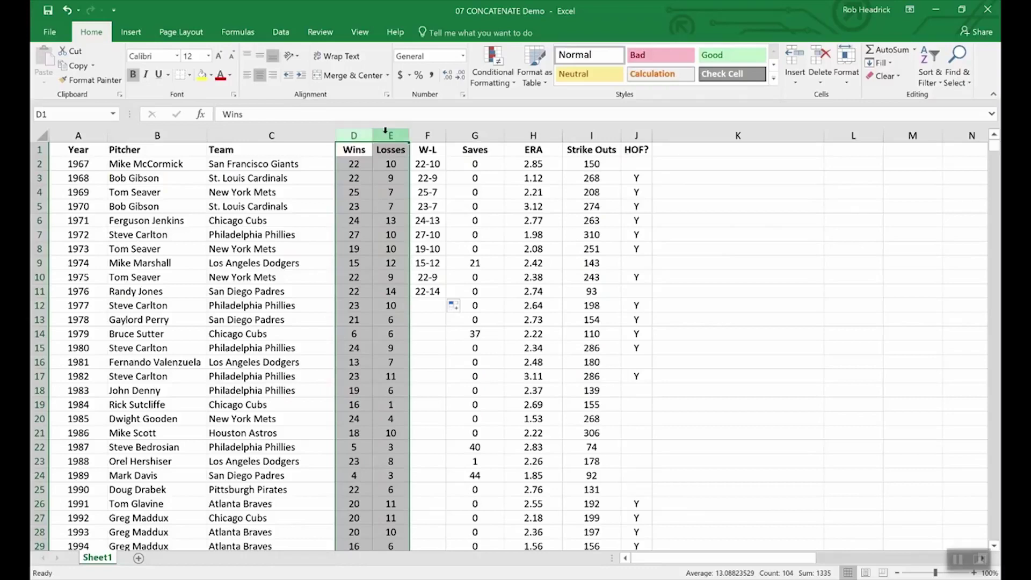
{"action": "right_click", "coordinate": [386, 135]}
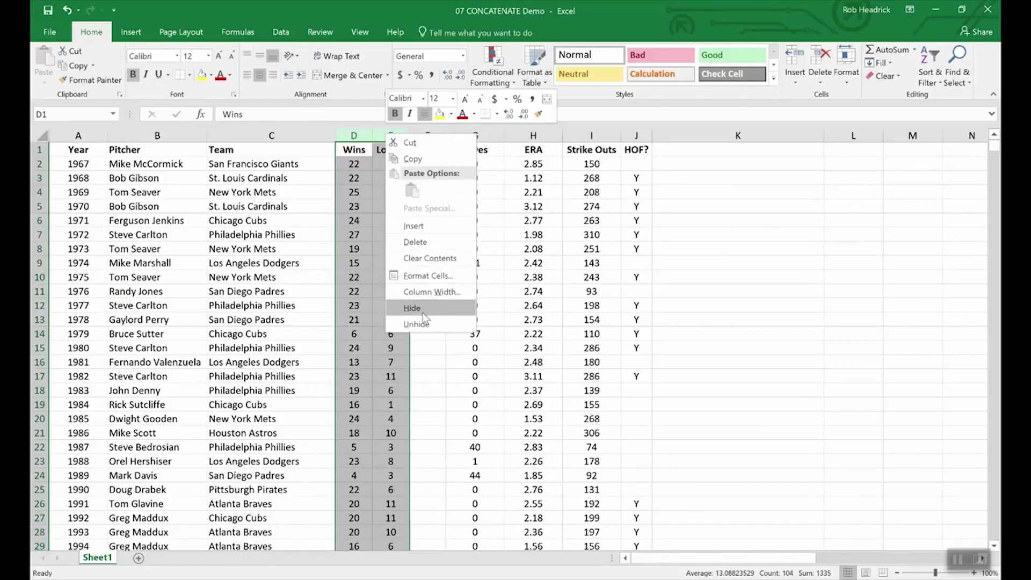
{"action": "key", "text": "Escape"}
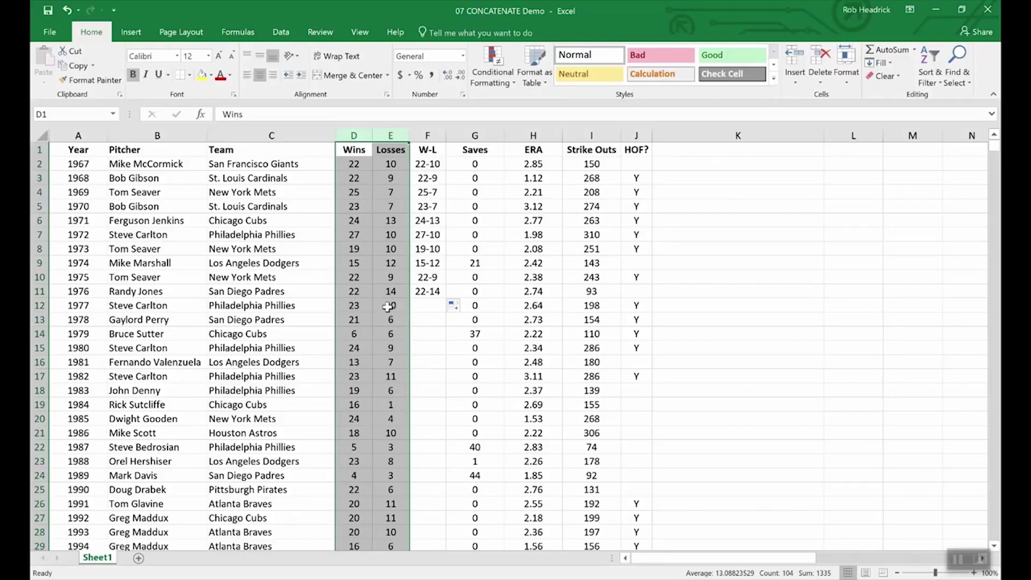
{"action": "left_click", "coordinate": [371, 293]}
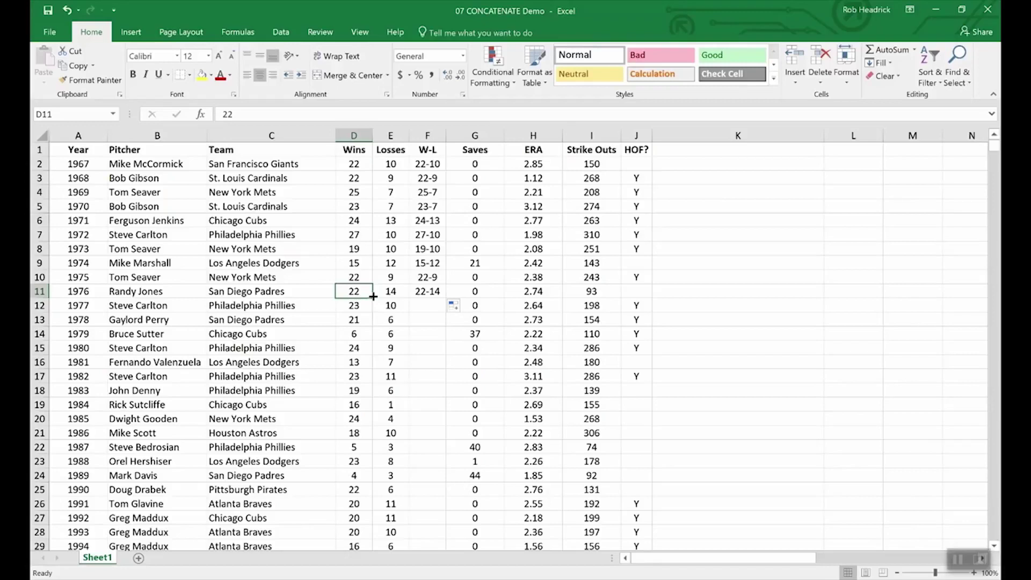
Insert a blank column G before Saves
{"action": "left_click", "coordinate": [465, 133]}
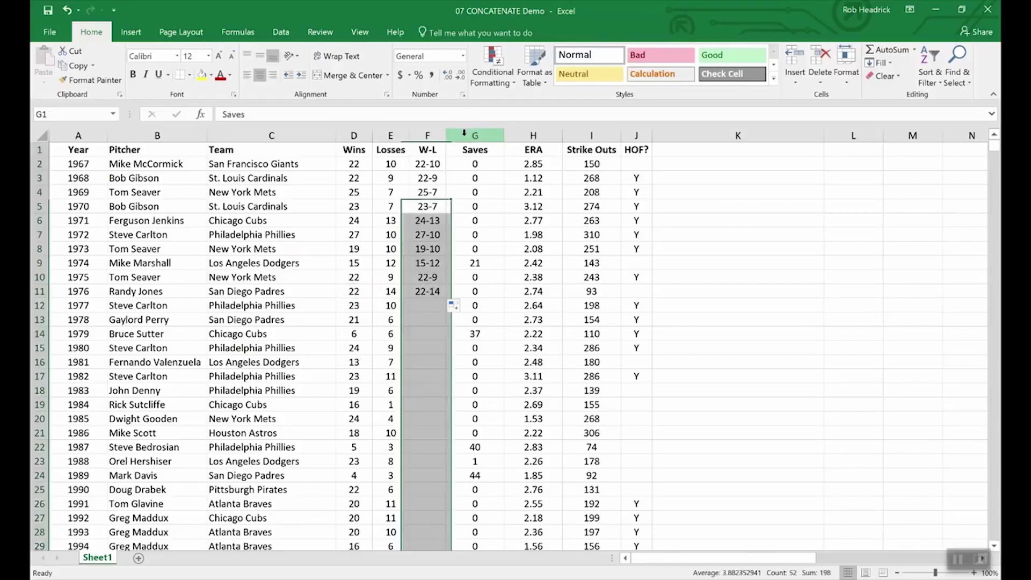
{"action": "right_click", "coordinate": [464, 135]}
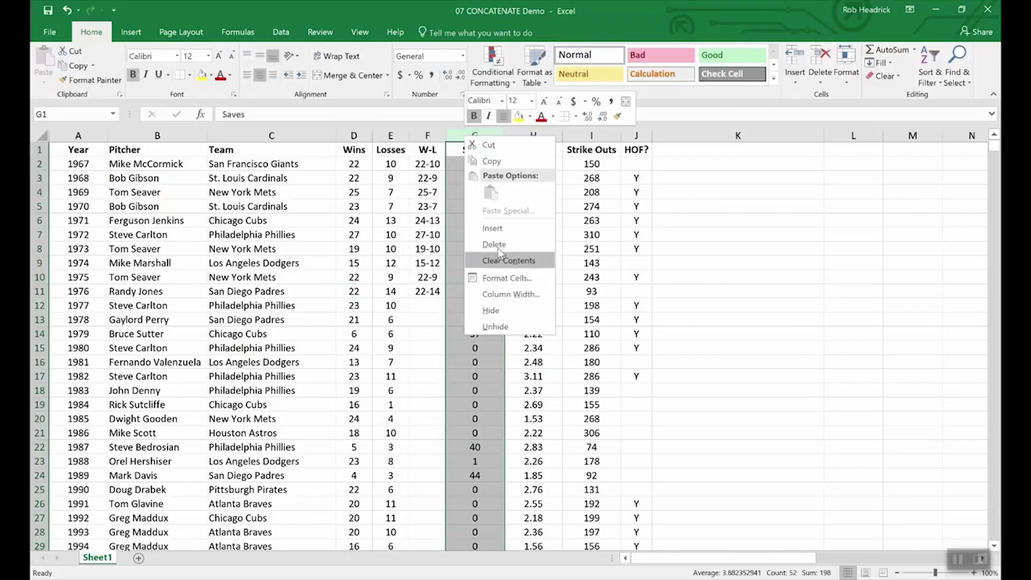
{"action": "left_click", "coordinate": [493, 228]}
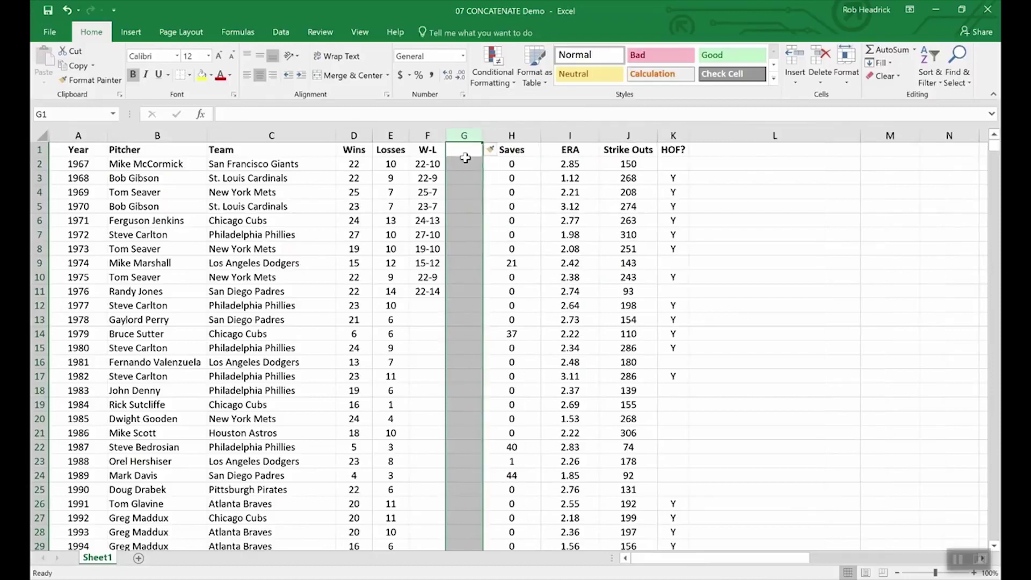
Copy F2:F11 and paste it into G2:G11 as plain values
{"action": "left_click", "coordinate": [461, 149]}
{"action": "left_click_drag", "start_coordinate": [428, 163], "coordinate": [427, 293]}
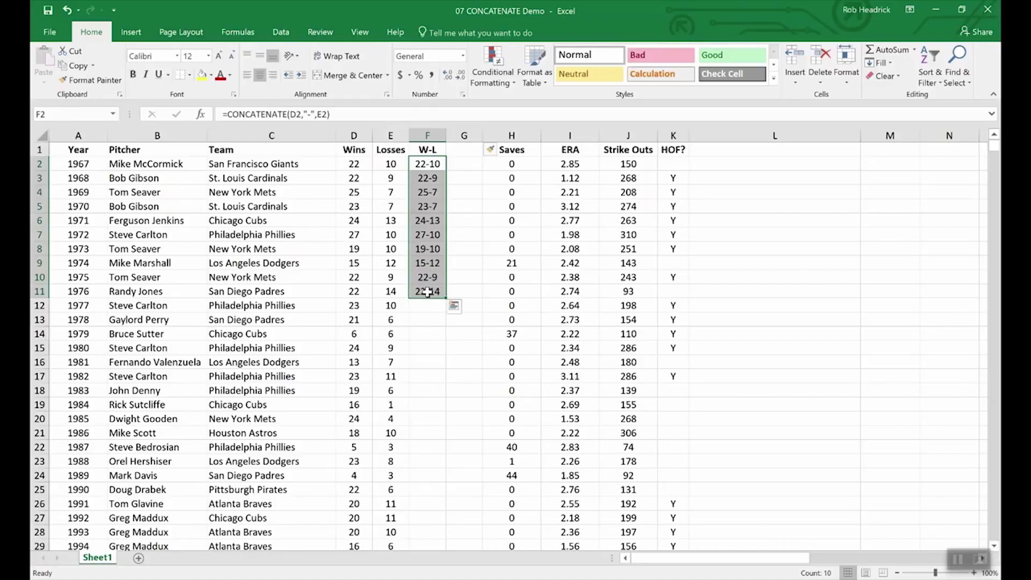
{"action": "key", "text": "ctrl+c"}
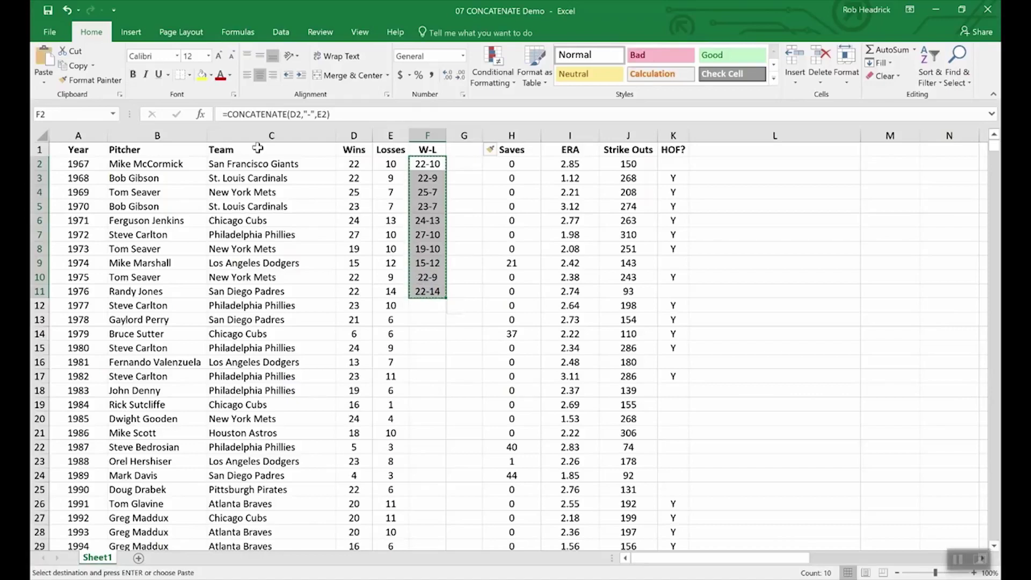
{"action": "left_click", "coordinate": [45, 84]}
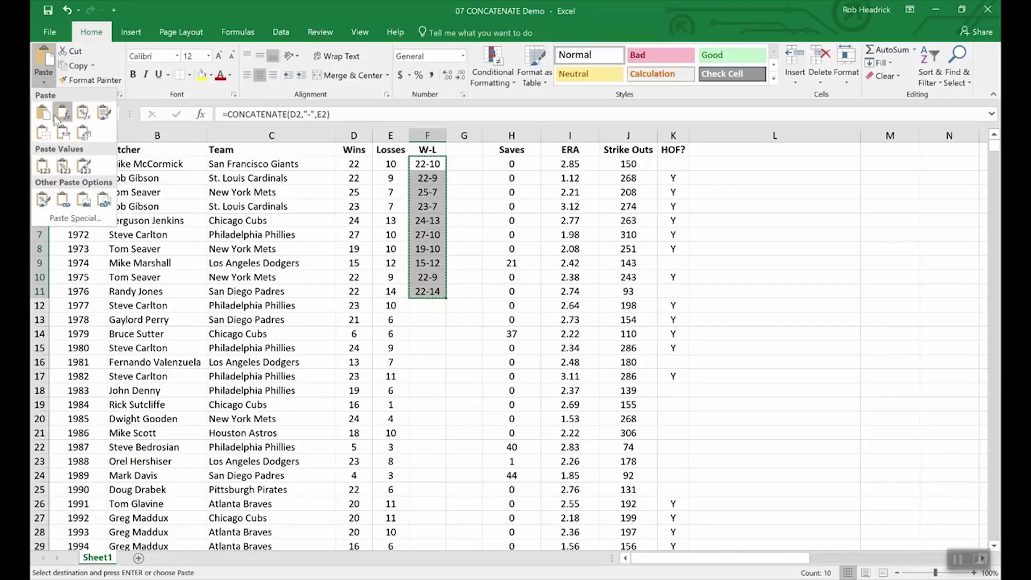
{"action": "left_click", "coordinate": [43, 167]}
{"action": "left_click_drag", "start_coordinate": [464, 157], "coordinate": [469, 293]}
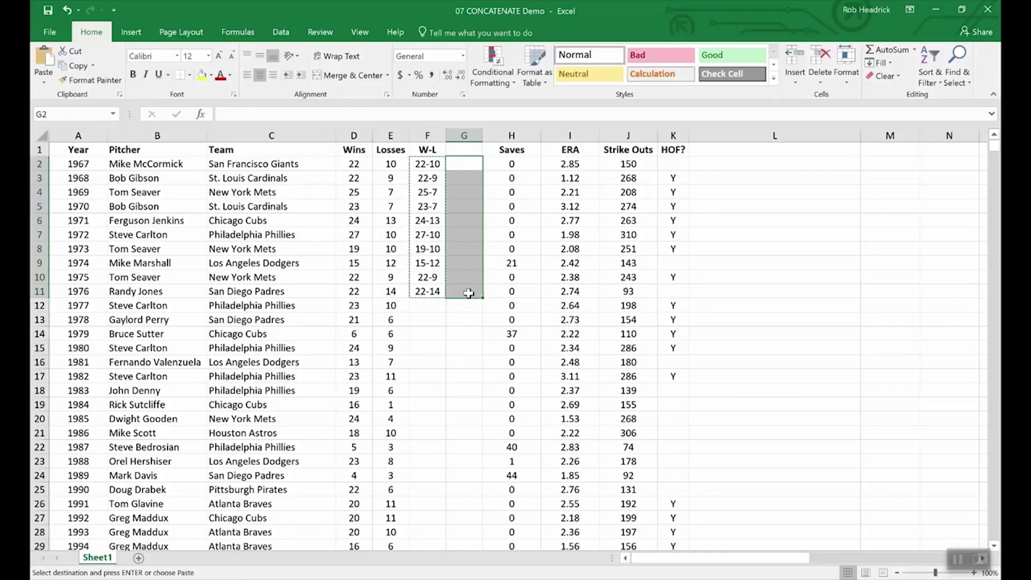
{"action": "left_click", "coordinate": [44, 83]}
{"action": "left_click", "coordinate": [43, 167]}
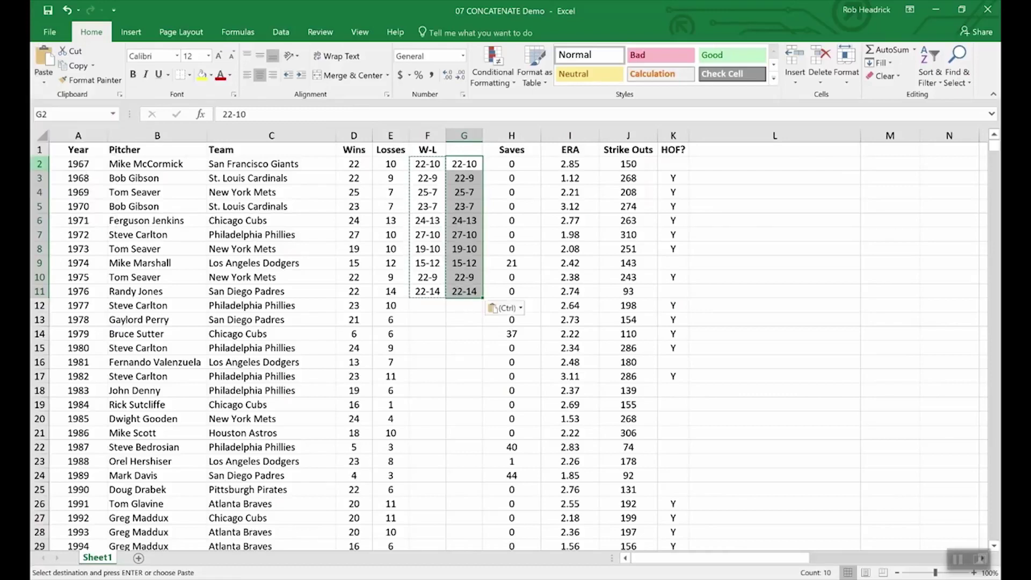
{"action": "left_click", "coordinate": [460, 323]}
{"action": "left_click", "coordinate": [420, 203]}
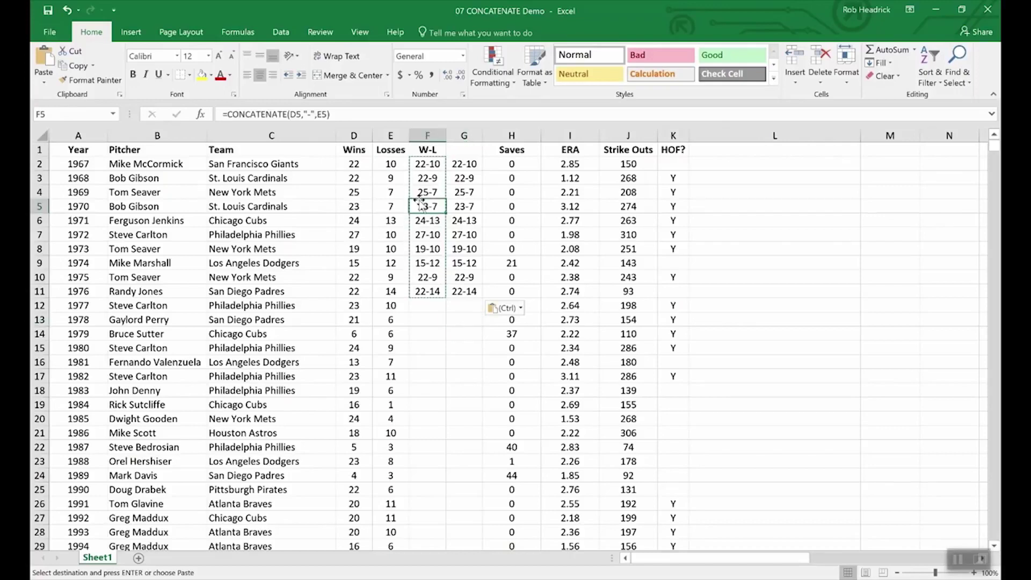
Confirm G5 holds a plain value, then switch to the 08 LEFT MID RIGHT Demo workbook
{"action": "left_click", "coordinate": [463, 206]}
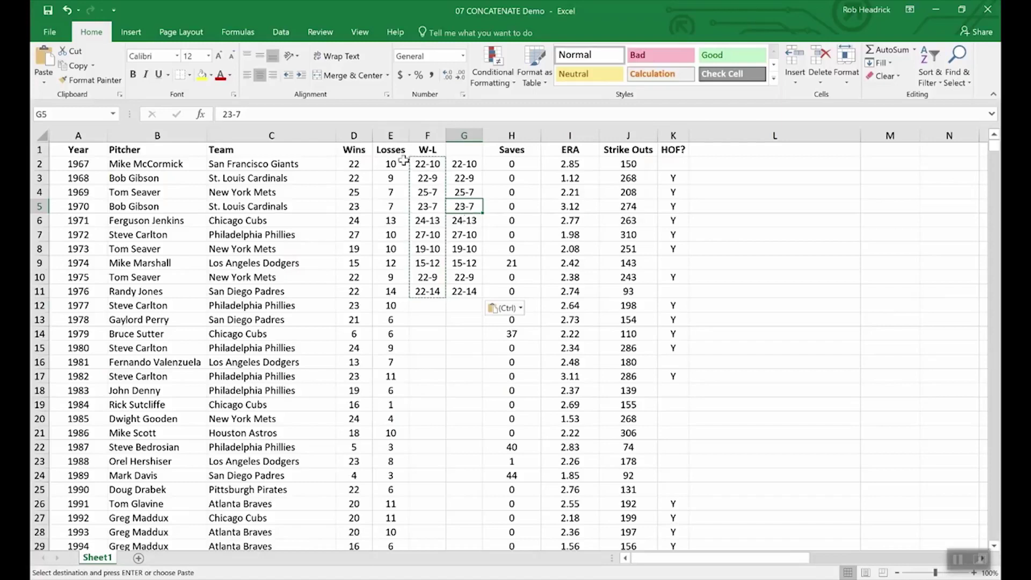
{"action": "left_click", "coordinate": [354, 333]}
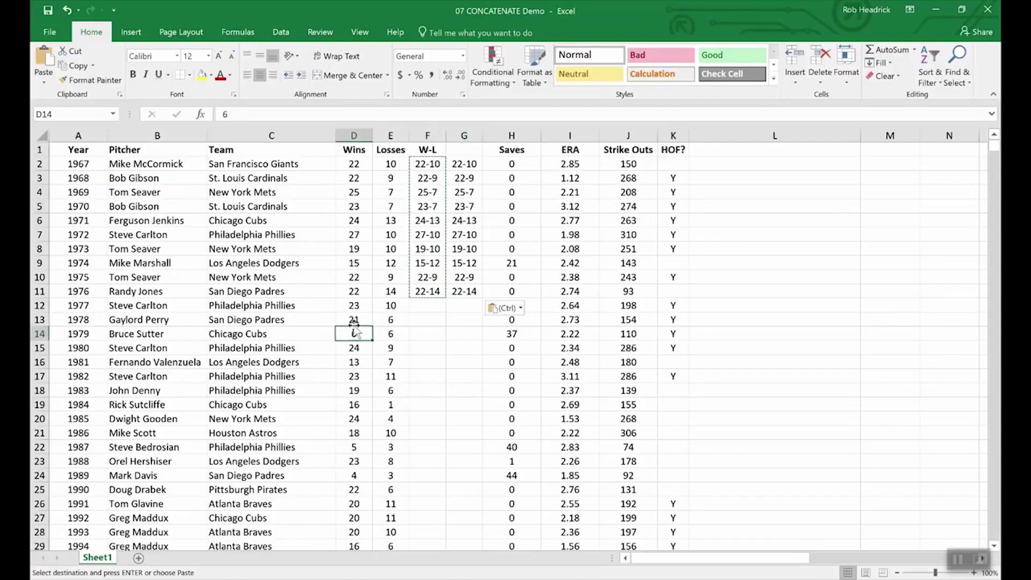
{"action": "left_click", "coordinate": [354, 319]}
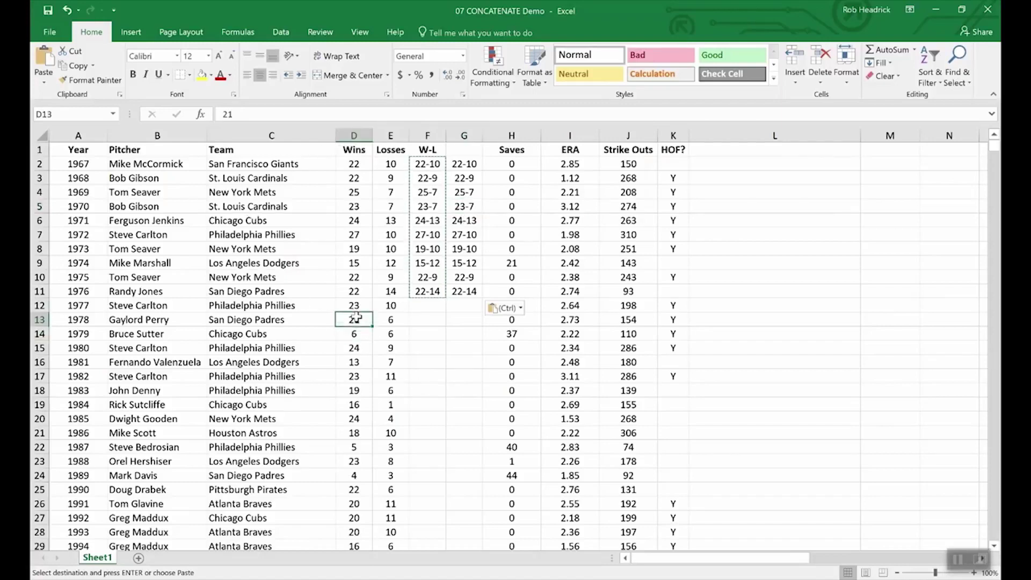
{"action": "left_click", "coordinate": [401, 319]}
{"action": "left_click", "coordinate": [396, 305]}
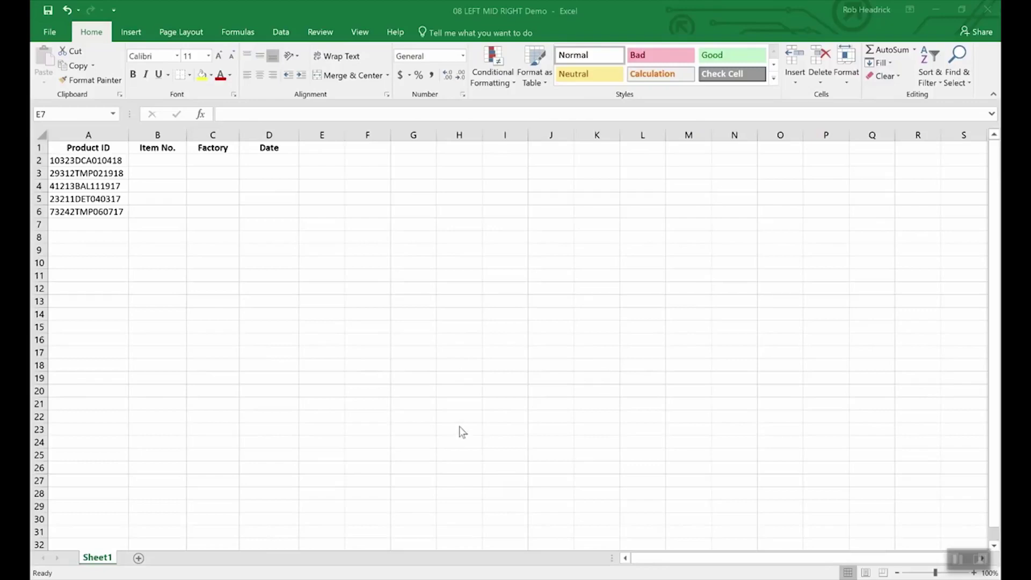
{"action": "left_click", "coordinate": [464, 412]}
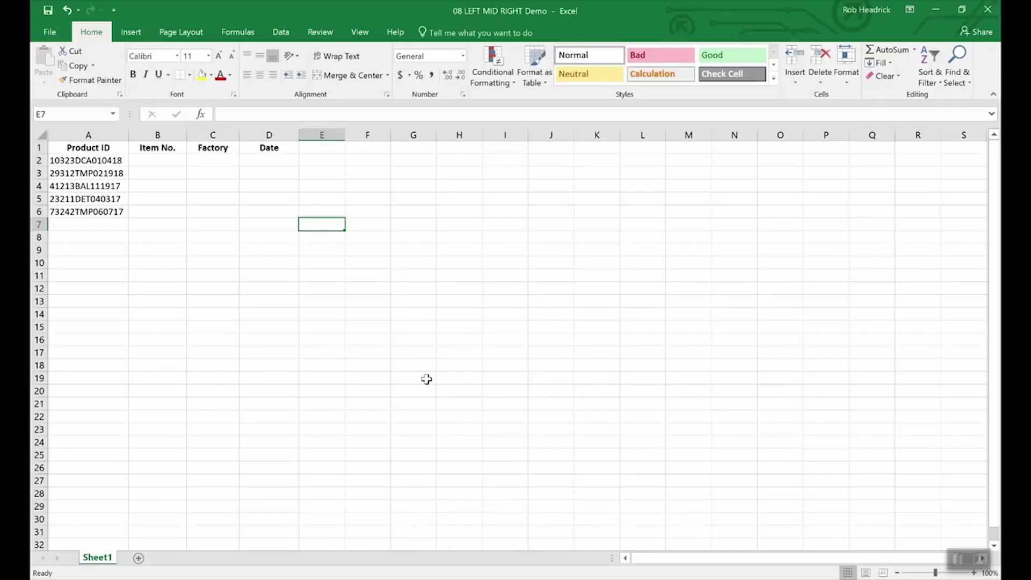
{"action": "left_click", "coordinate": [107, 161]}
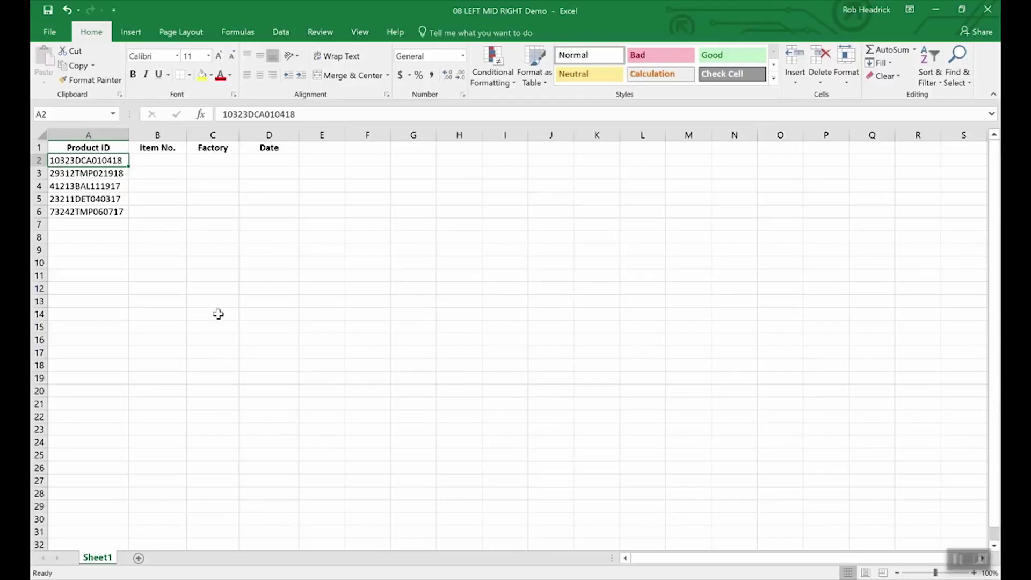
Enter =RIGHT(A2,6) in D2 to extract the date code 010418
{"action": "left_click", "coordinate": [272, 162]}
{"action": "type", "text": "=right("}
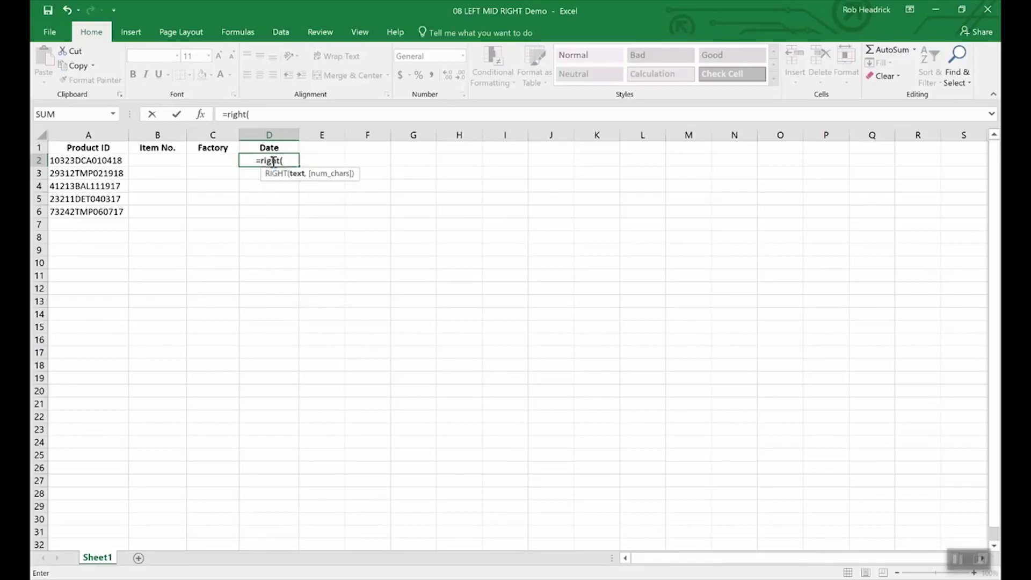
{"action": "type", "text": "a2"}
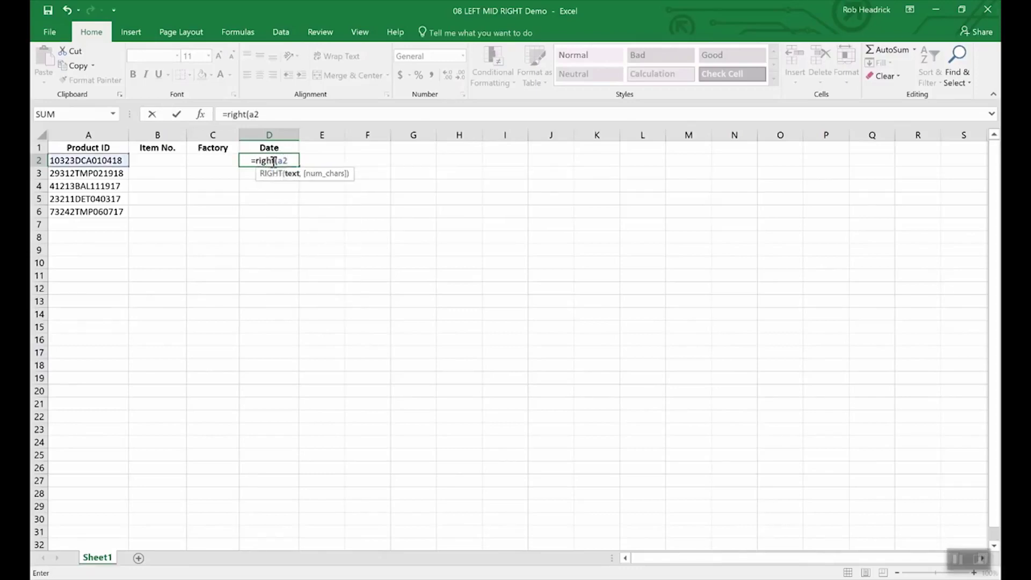
{"action": "type", "text": ","}
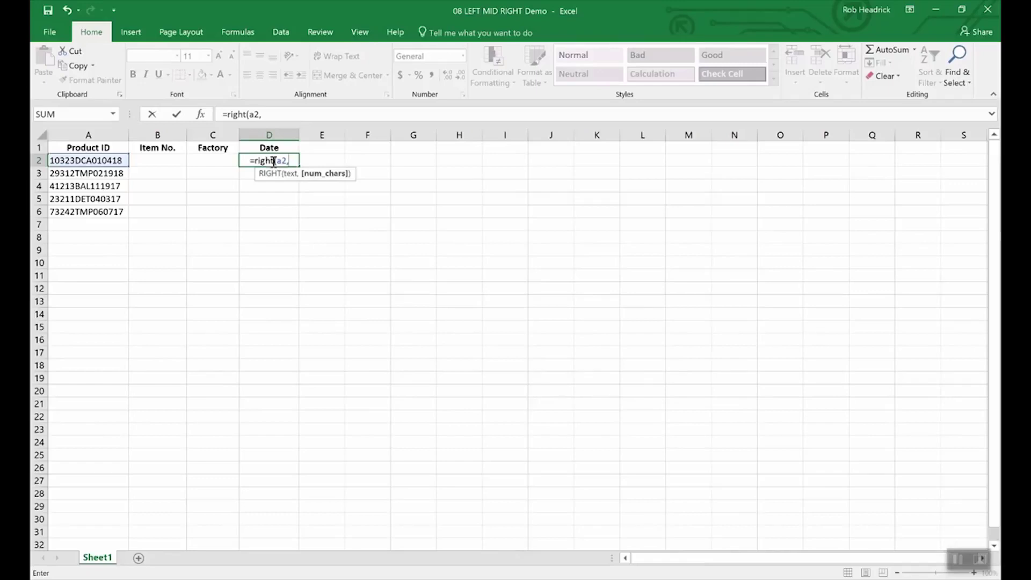
{"action": "type", "text": "6"}
{"action": "key", "text": "Return"}
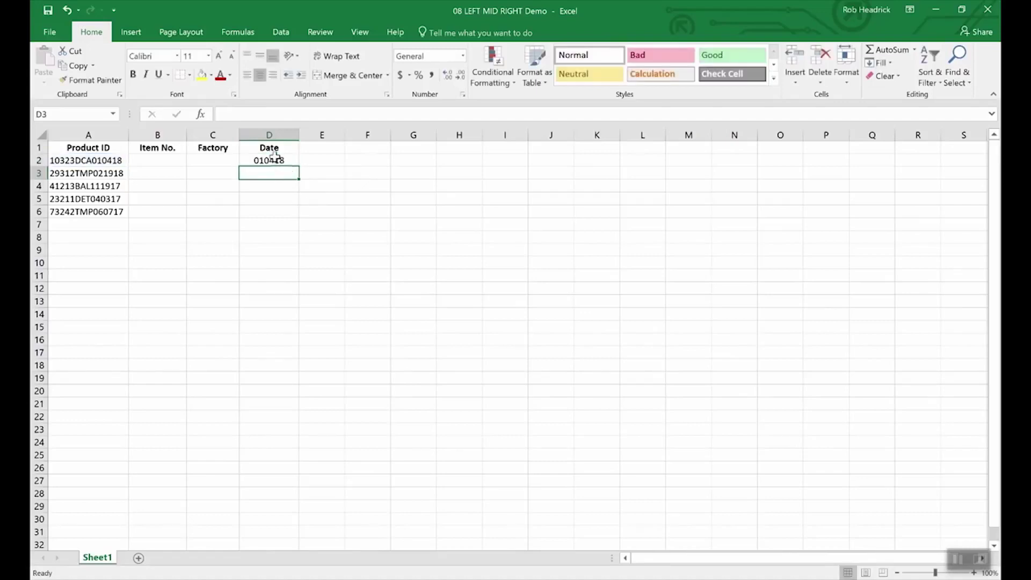
{"action": "left_click", "coordinate": [277, 161]}
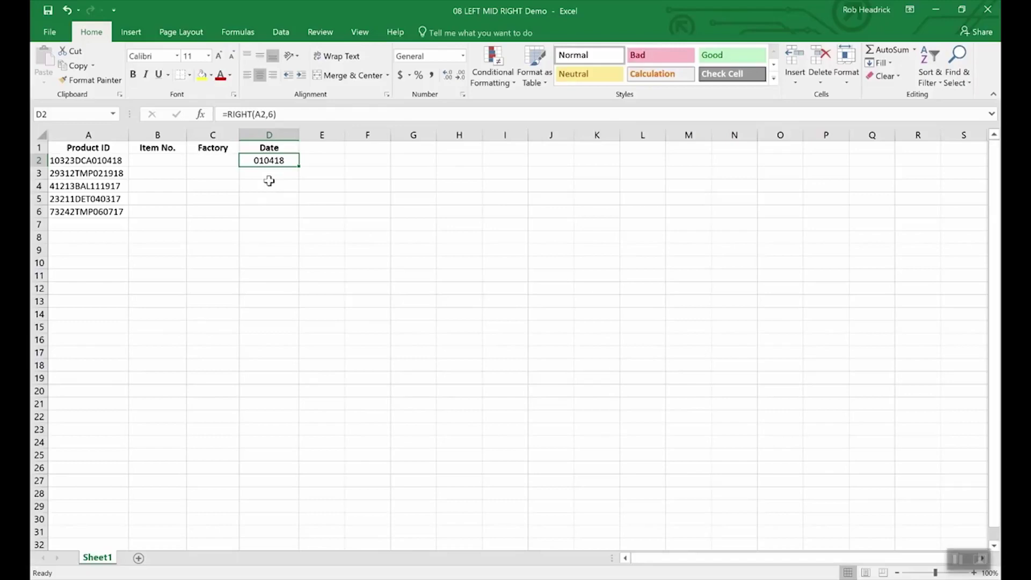
Enter =LEFT(A2,5) in B2 to extract item number 10323 from the first Product ID
{"action": "left_click", "coordinate": [162, 161]}
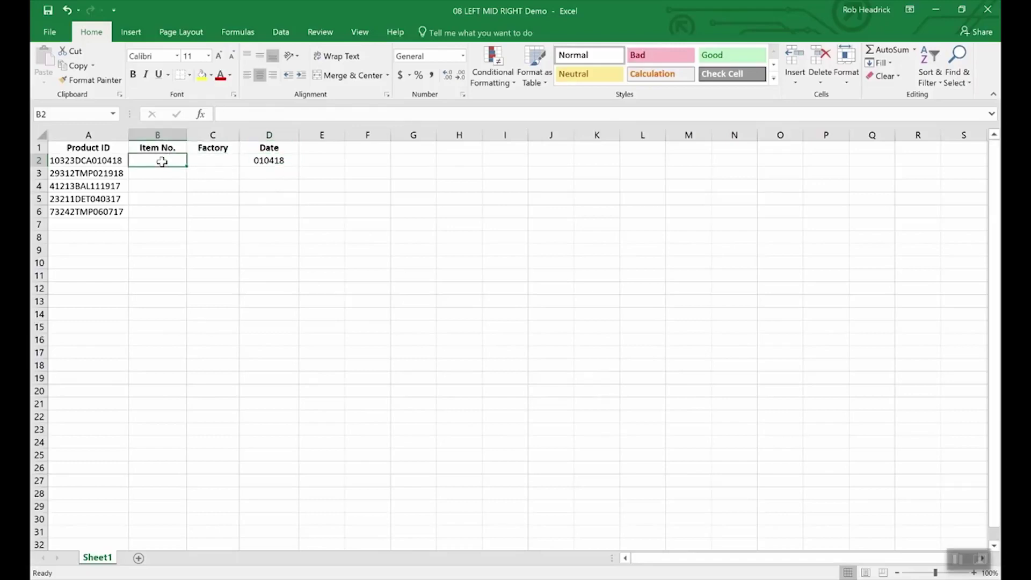
{"action": "type", "text": "="}
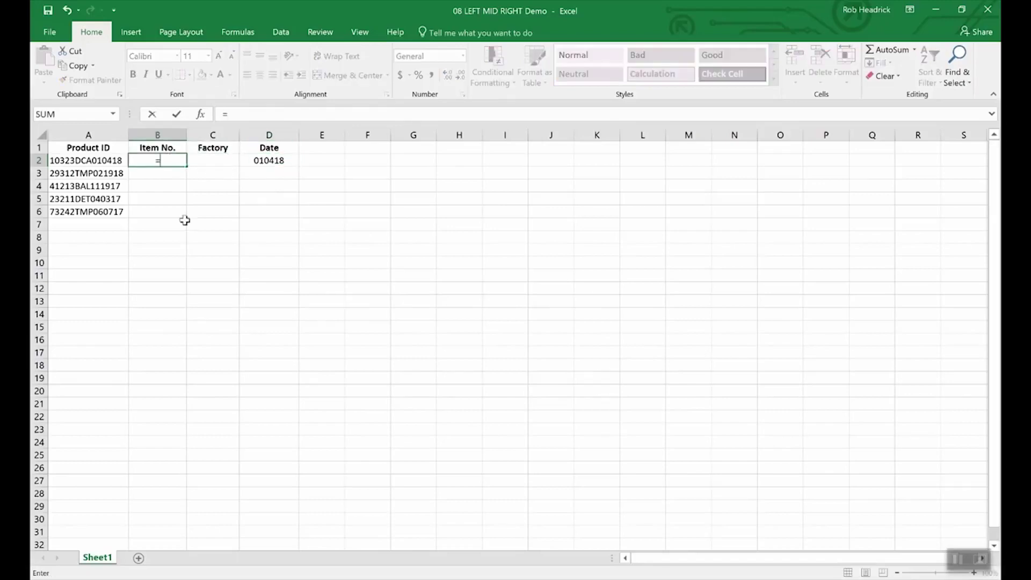
{"action": "type", "text": "left(a"}
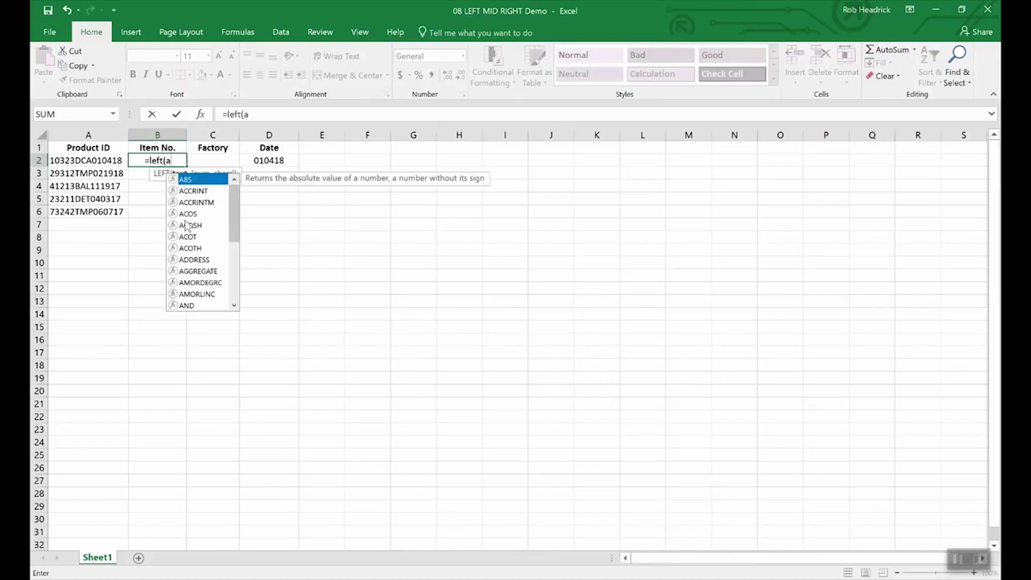
{"action": "type", "text": "2,"}
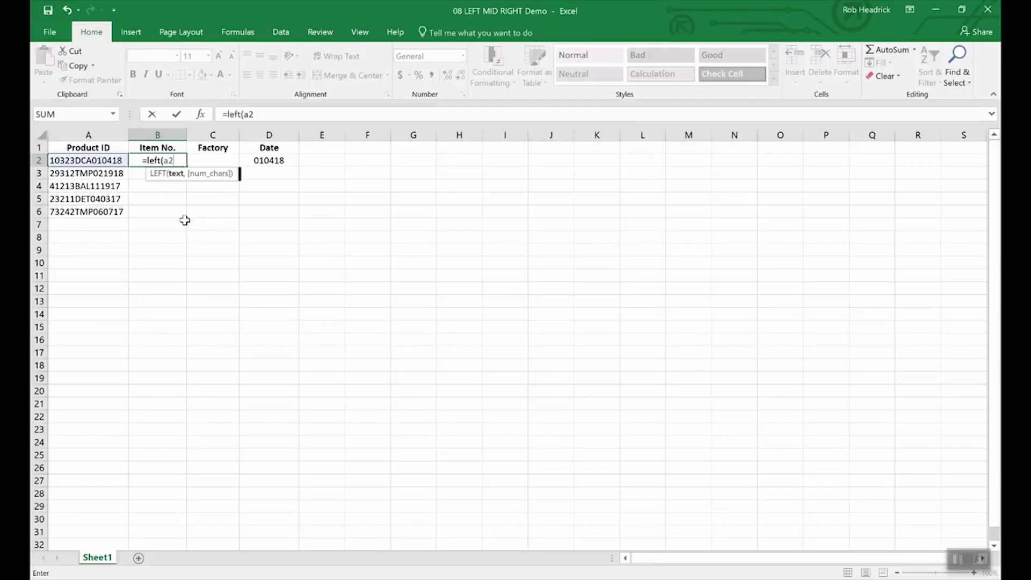
{"action": "type", "text": "5"}
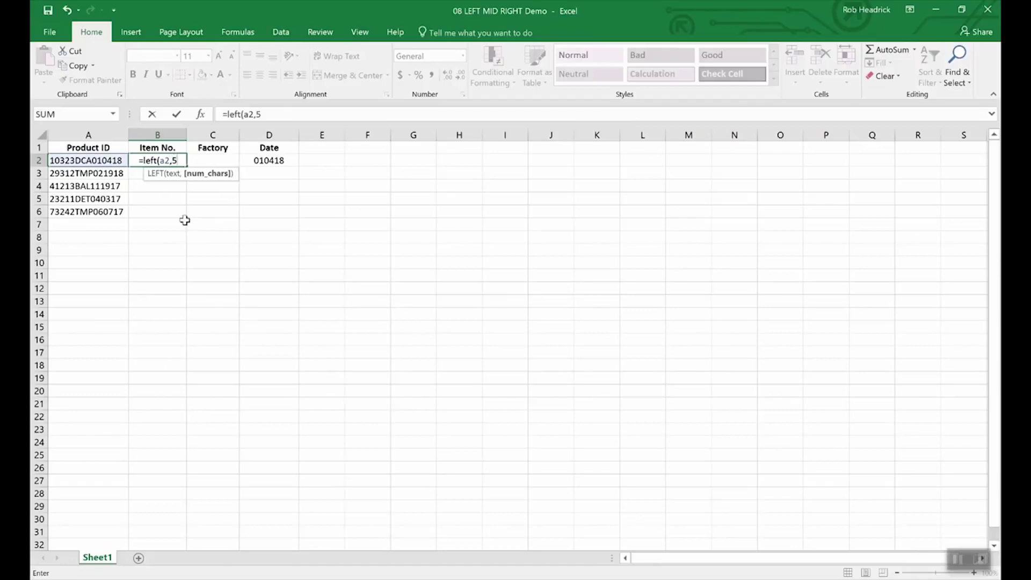
{"action": "type", "text": ")"}
{"action": "key", "text": "Return"}
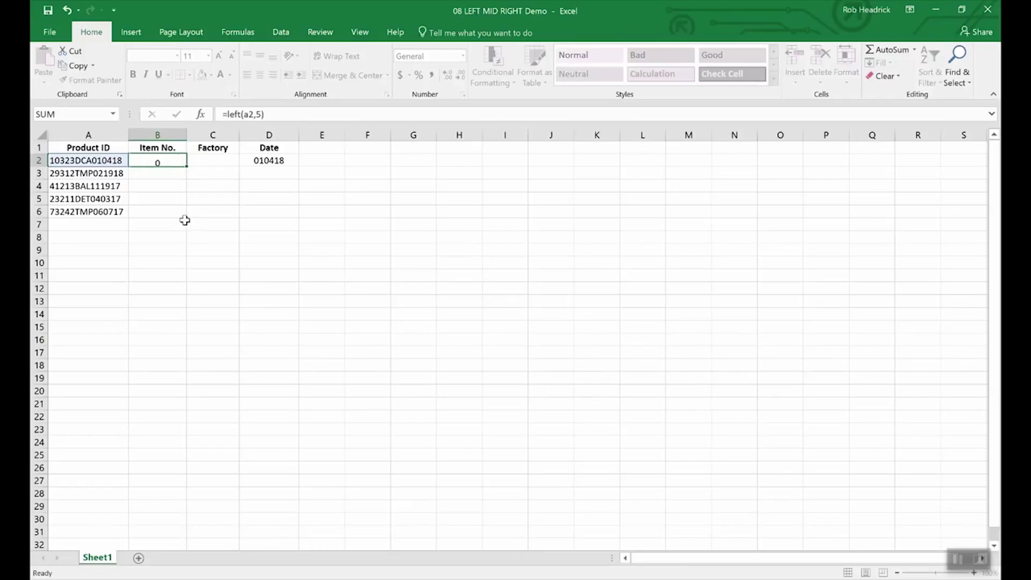
{"action": "key", "text": "Up"}
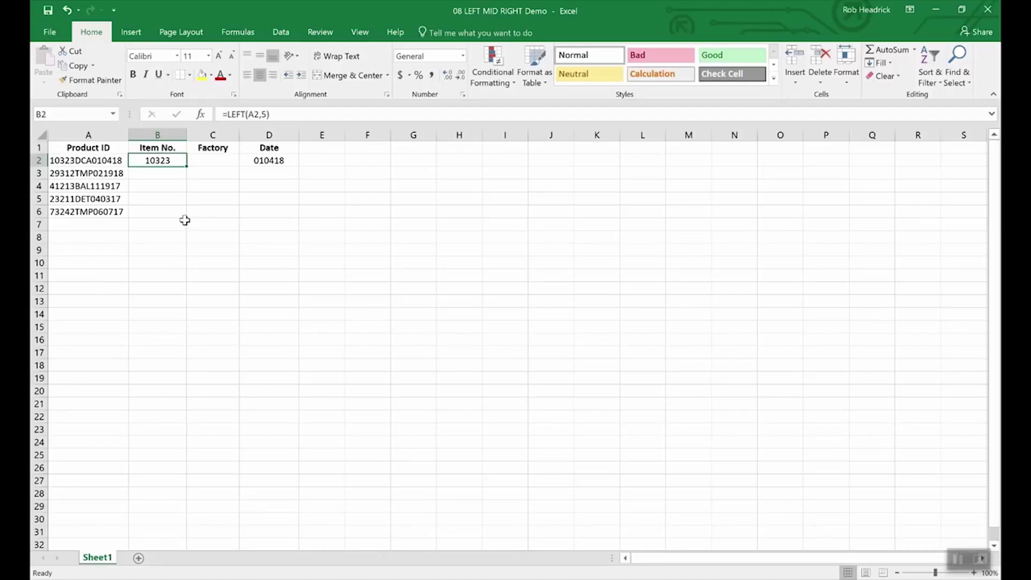
{"action": "key", "text": "Right"}
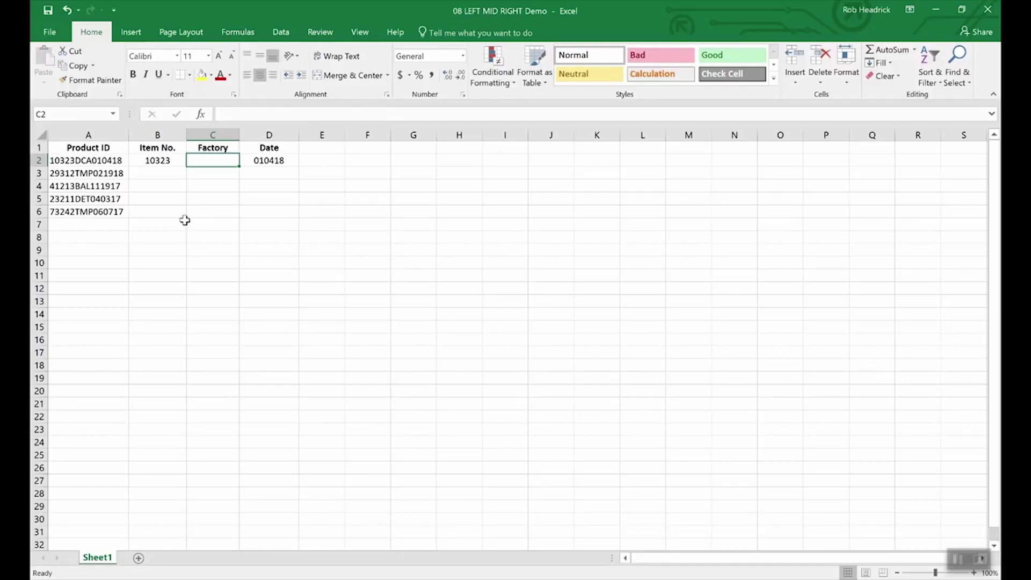
Enter =MID(A2,6,3) in C2 to pull the factory code DCA
{"action": "type", "text": "="}
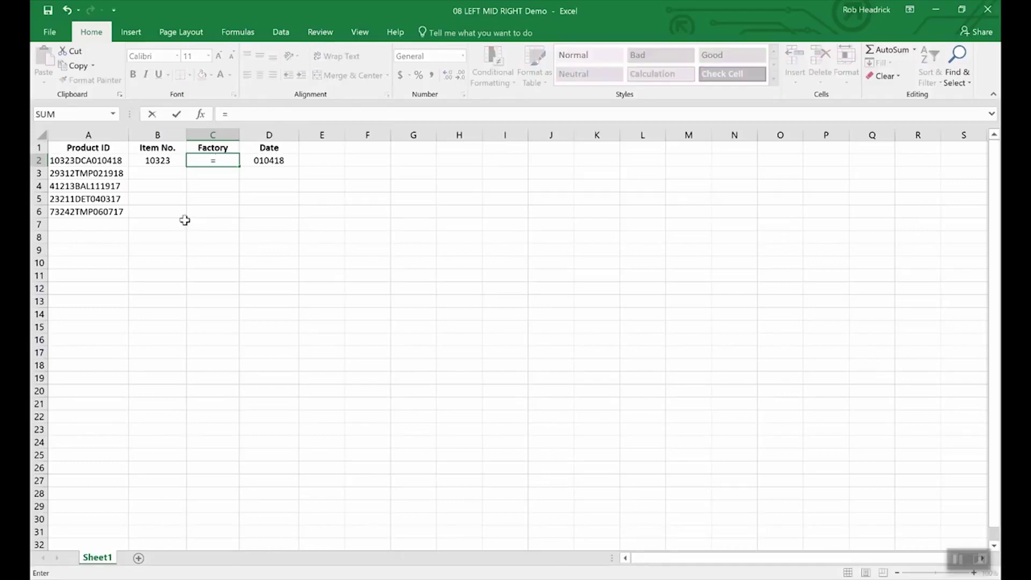
{"action": "type", "text": "mid"}
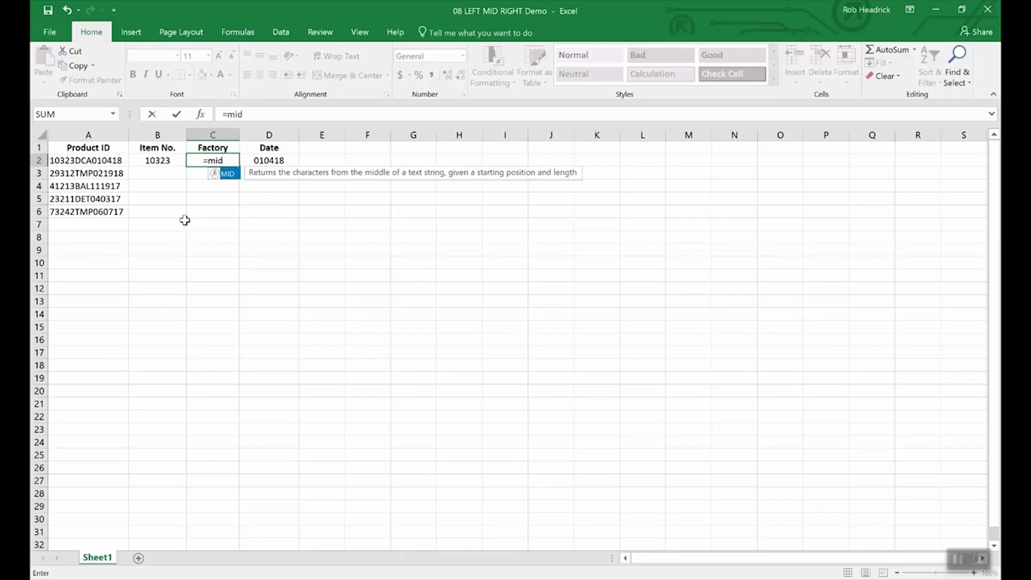
{"action": "type", "text": "(a2"}
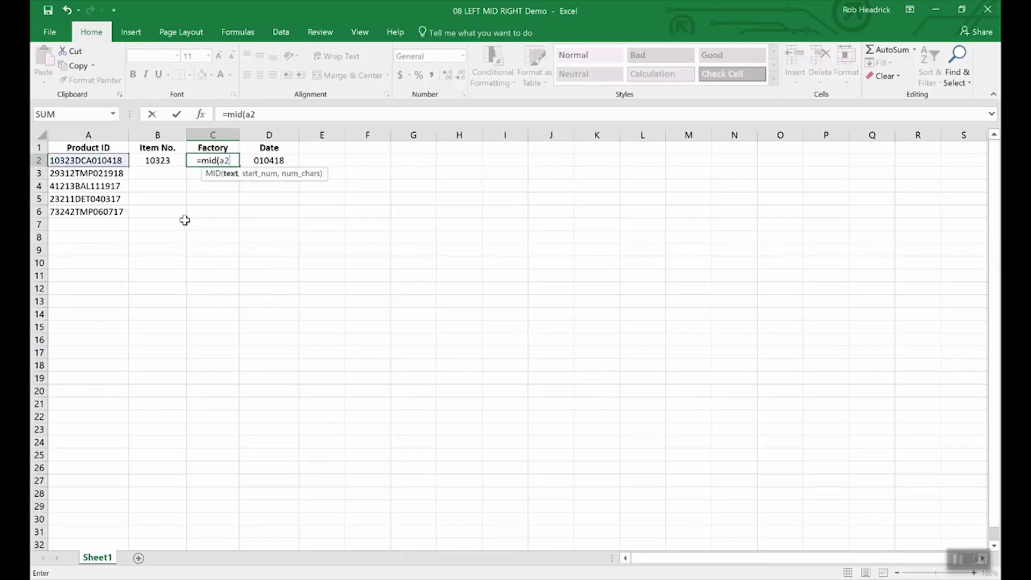
{"action": "type", "text": ","}
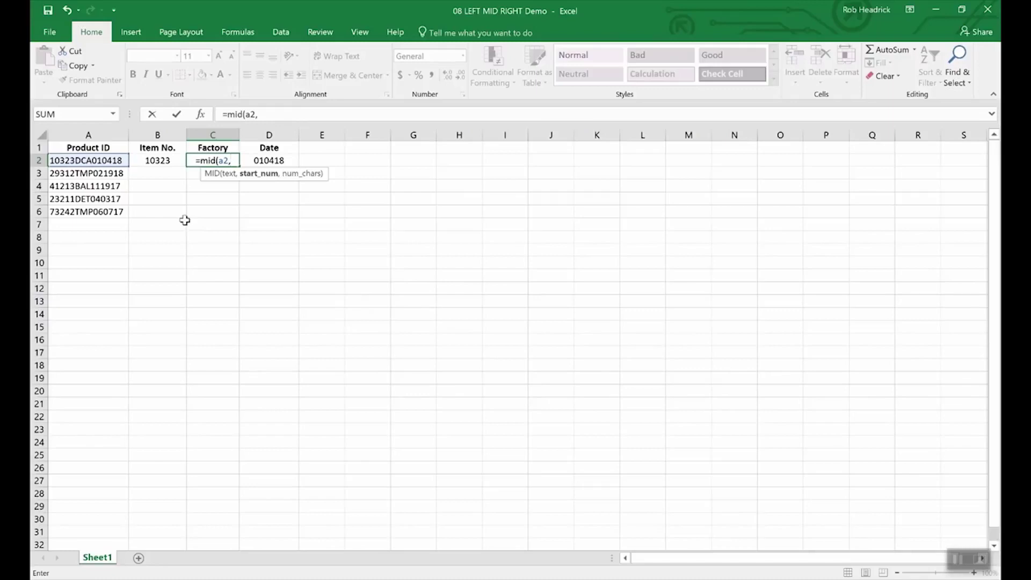
{"action": "type", "text": "6"}
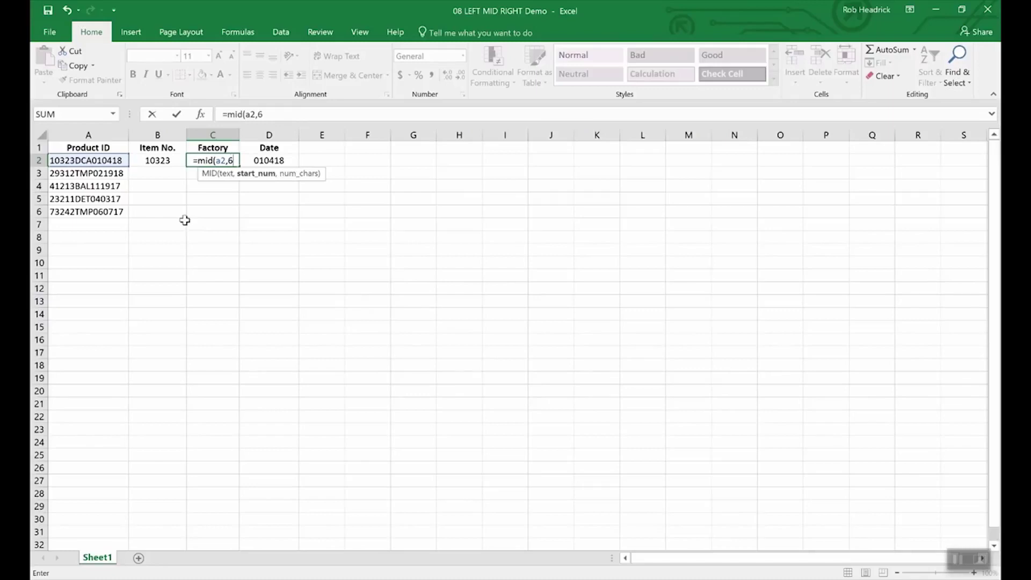
{"action": "type", "text": ","}
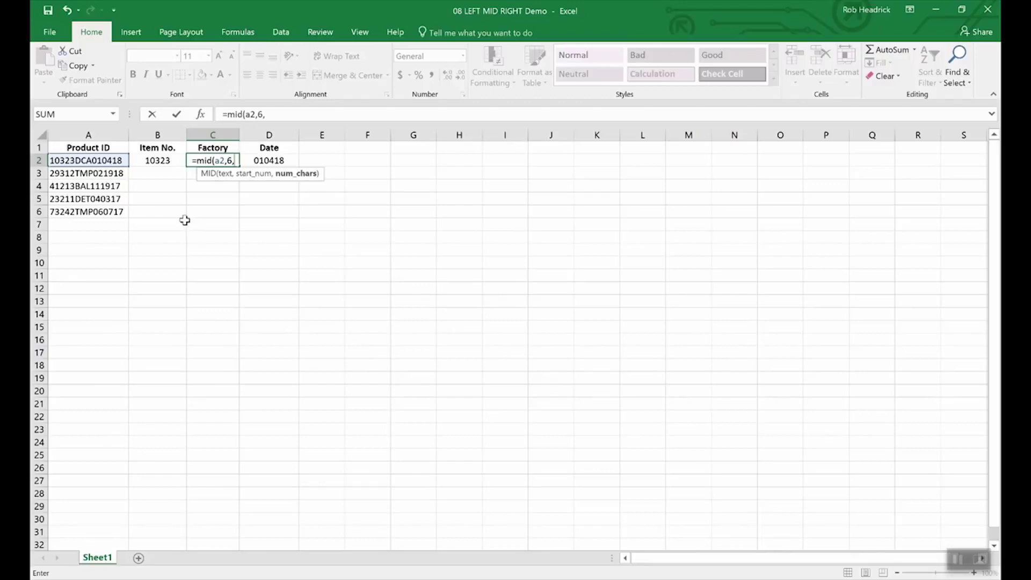
{"action": "type", "text": "3"}
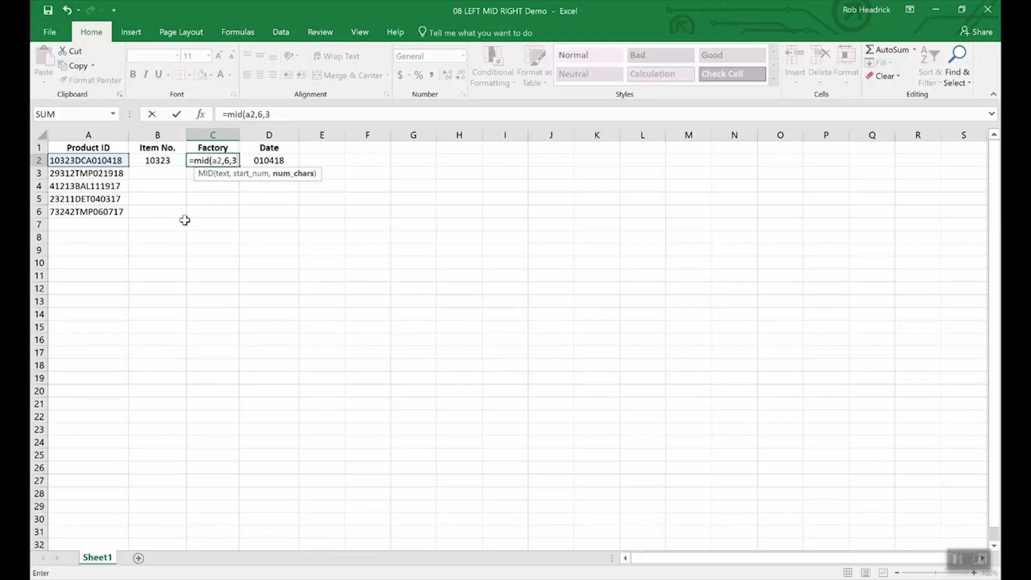
{"action": "key", "text": "Return"}
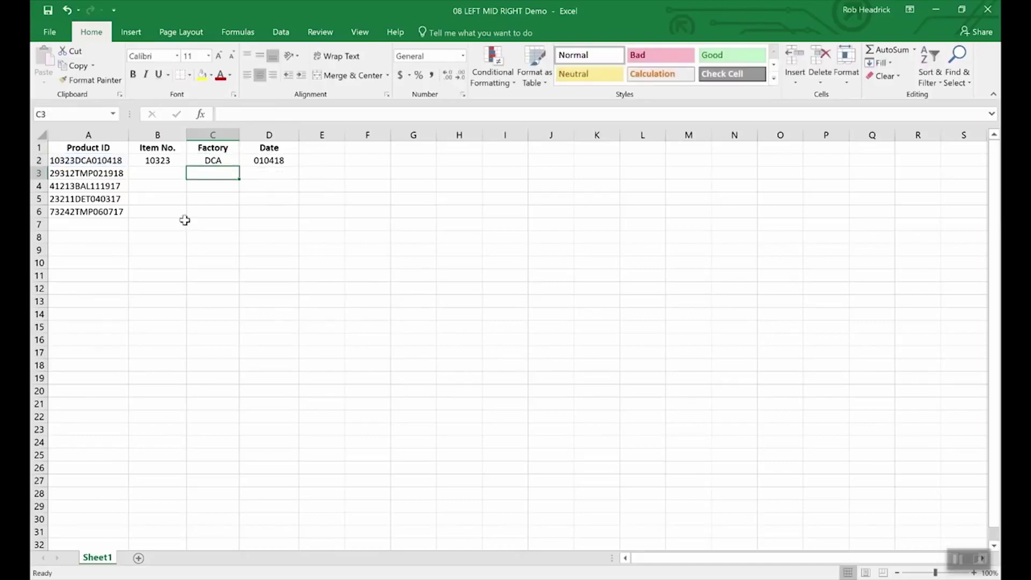
Copy C2's MID formula down through C6, returning DCA, TMP, BAL, DET and TMP
{"action": "left_click", "coordinate": [213, 161]}
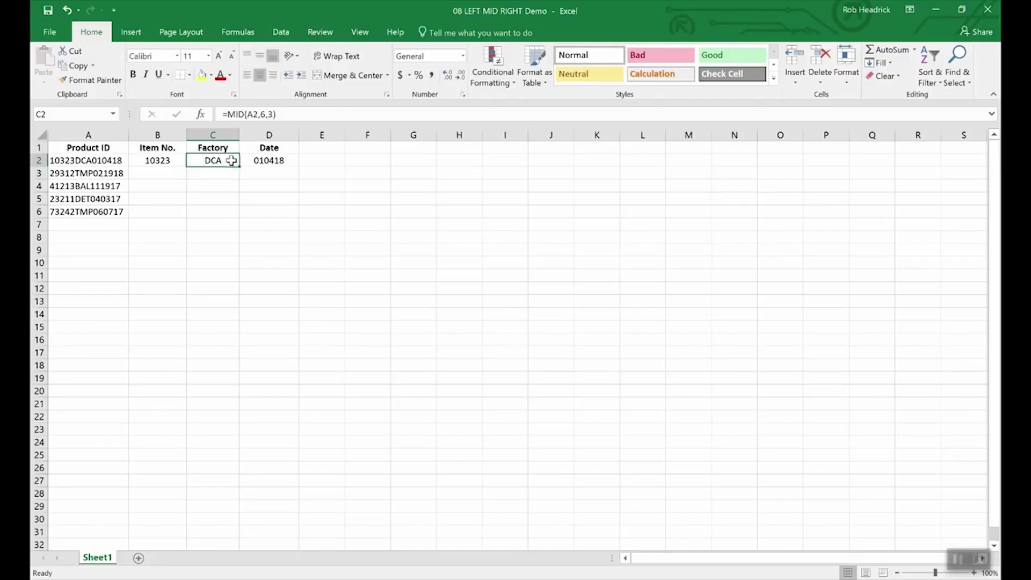
{"action": "left_click_drag", "start_coordinate": [238, 168], "coordinate": [234, 219]}
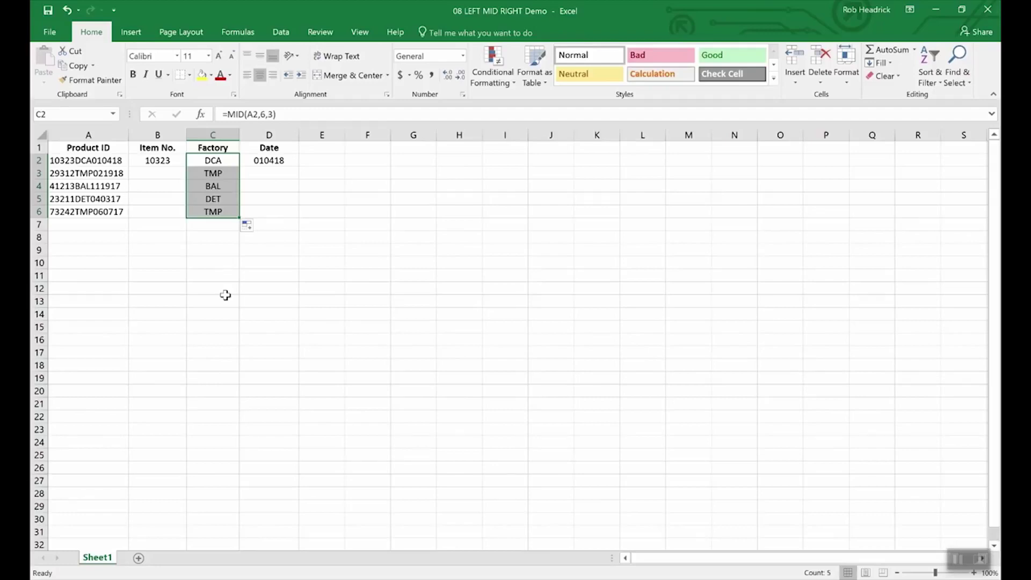
{"action": "key", "text": "Left"}
{"action": "key", "text": "Left"}
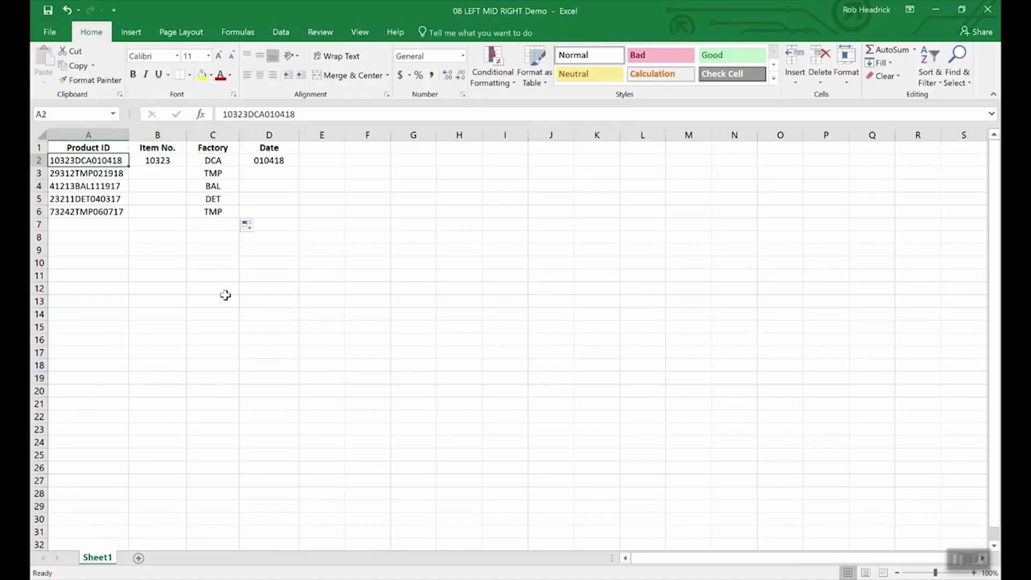
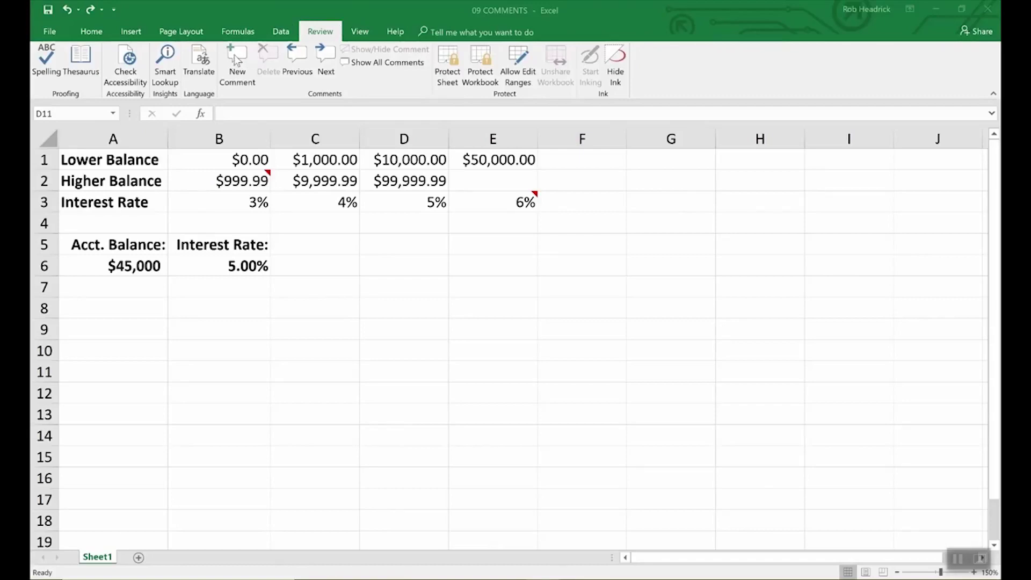
Add the comment 'Remember to double check rates above.' to interest-rate cell B6
{"action": "left_click", "coordinate": [252, 266]}
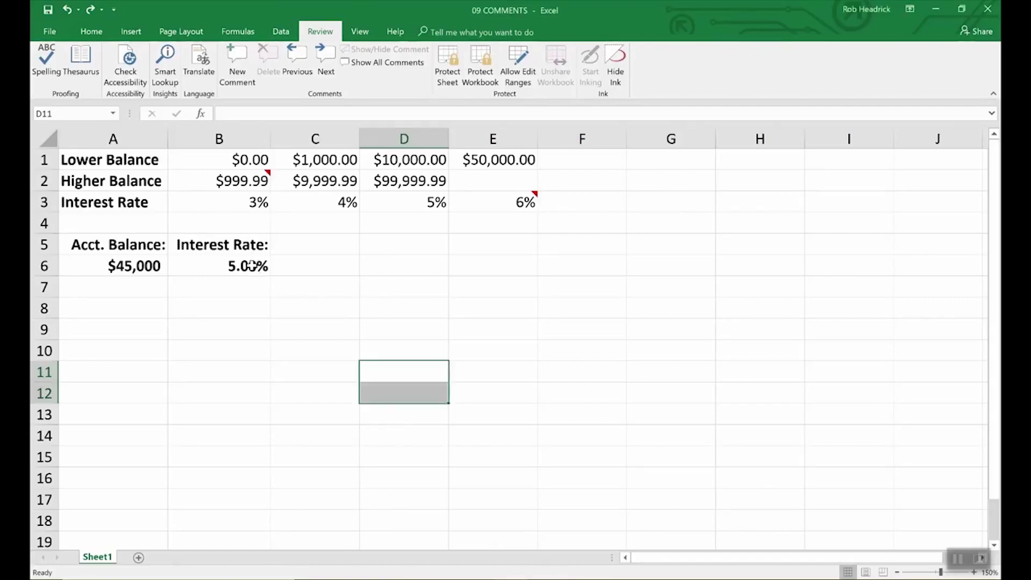
{"action": "left_click", "coordinate": [252, 266]}
{"action": "left_click", "coordinate": [235, 67]}
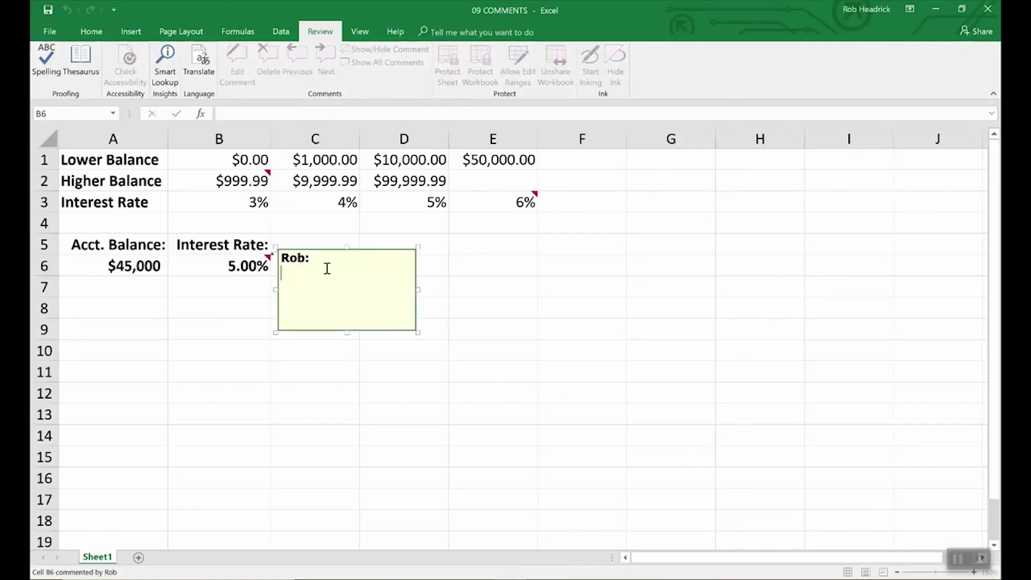
{"action": "type", "text": "Remember to "}
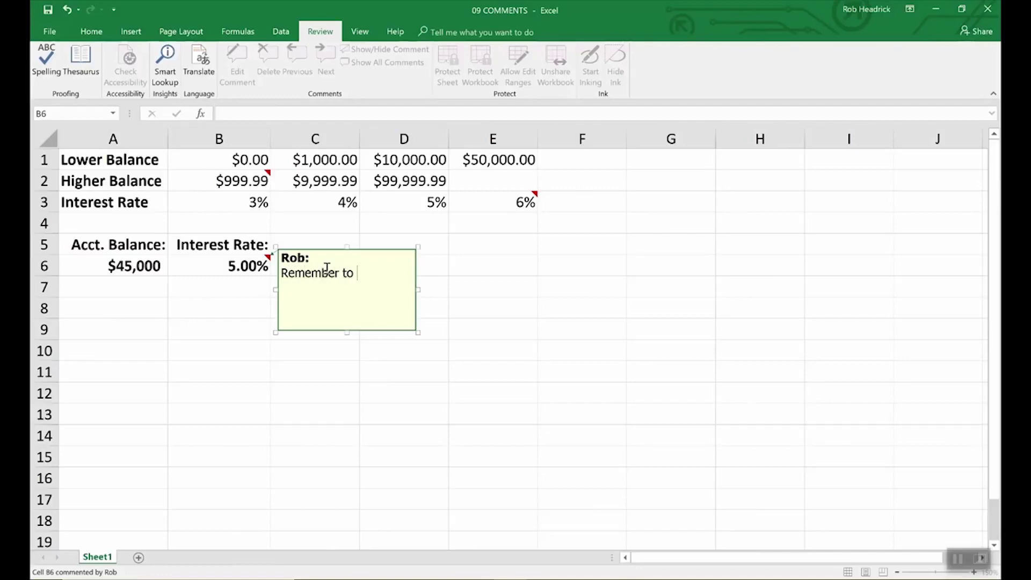
{"action": "type", "text": "double check rates above."}
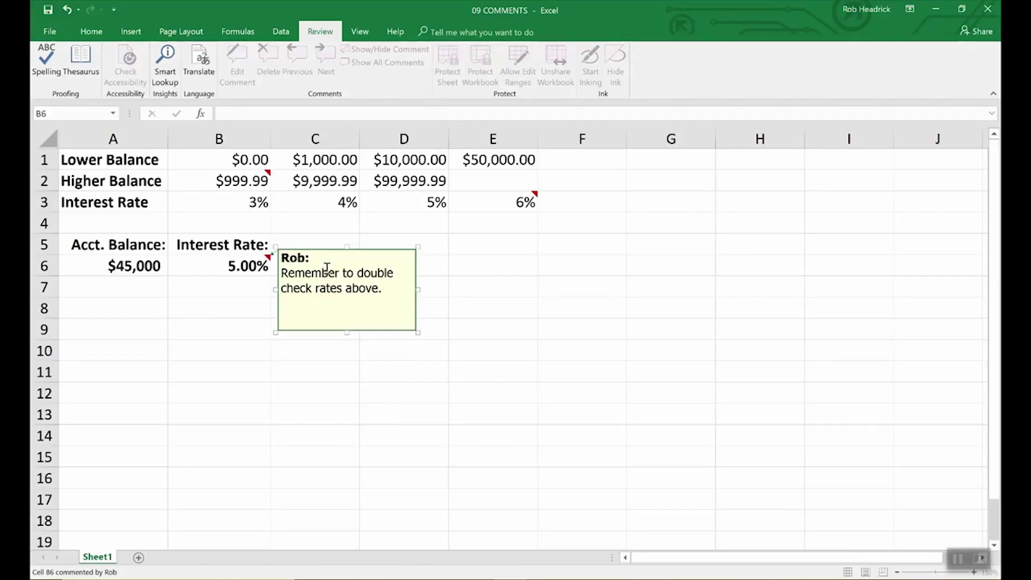
{"action": "left_click", "coordinate": [458, 265]}
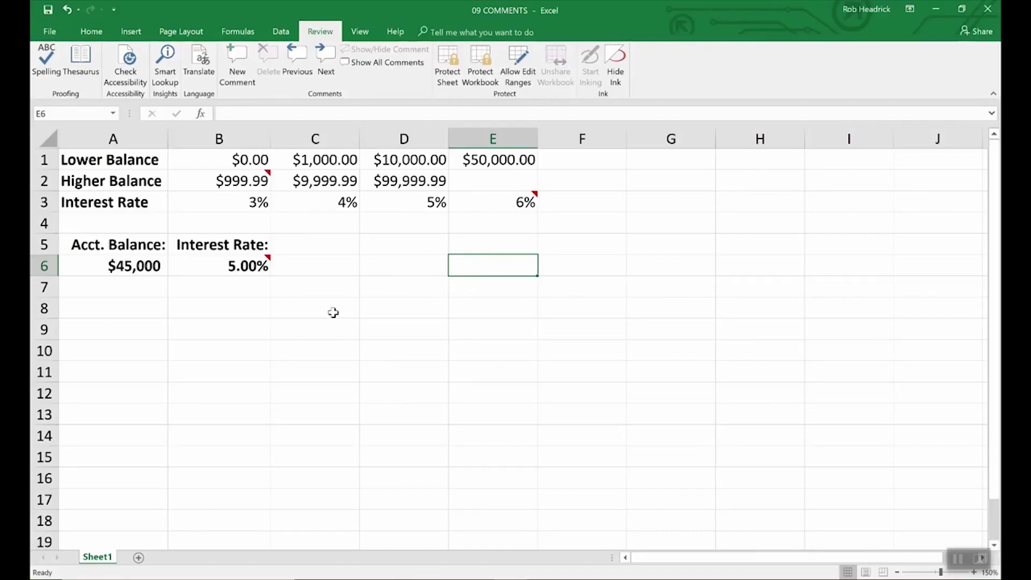
Preview the sheet's comments, reselect B6, and open File > Info for 09 COMMENTS
{"action": "mouse_move", "coordinate": [266, 261]}
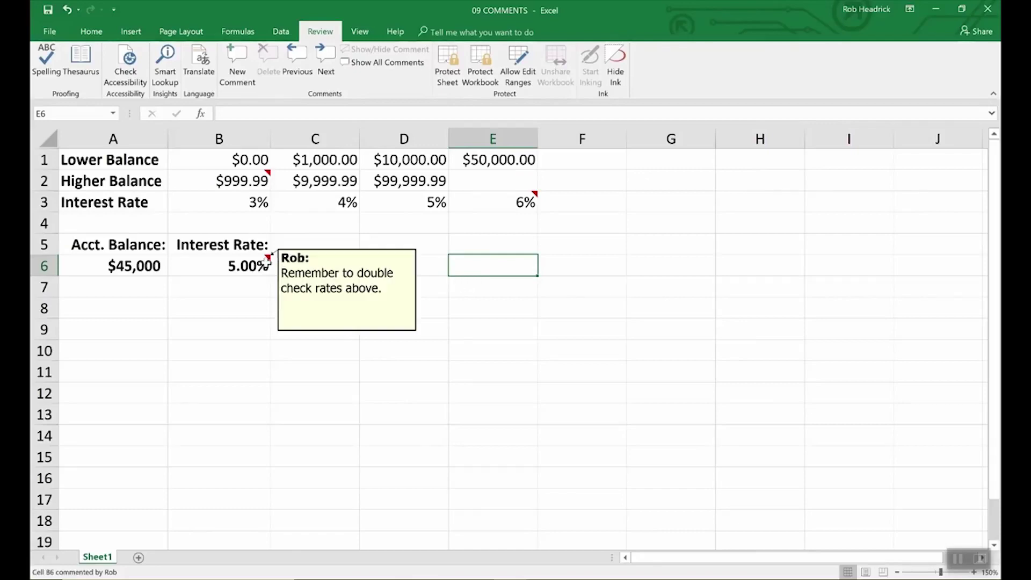
{"action": "mouse_move", "coordinate": [268, 173]}
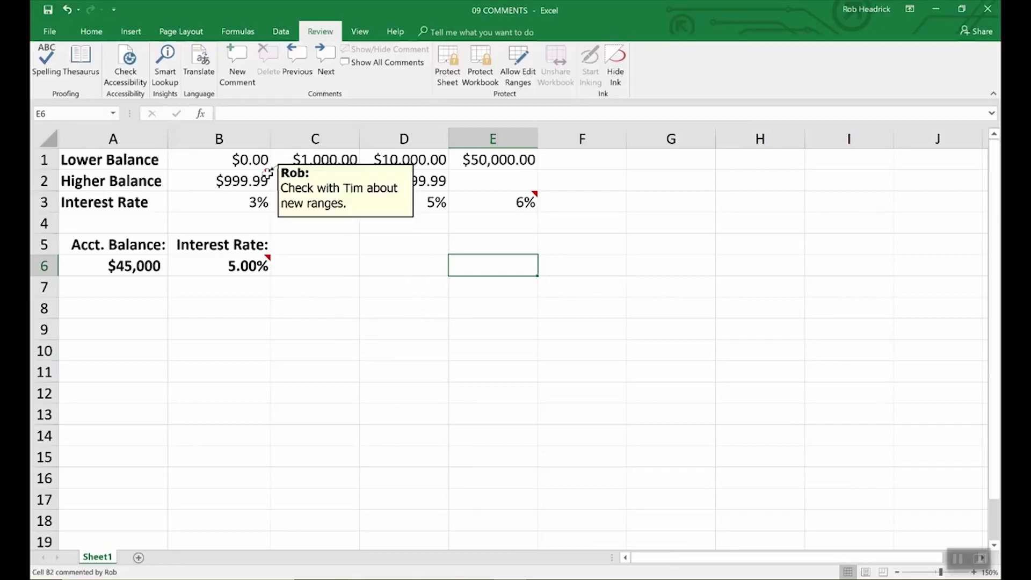
{"action": "mouse_move", "coordinate": [531, 201]}
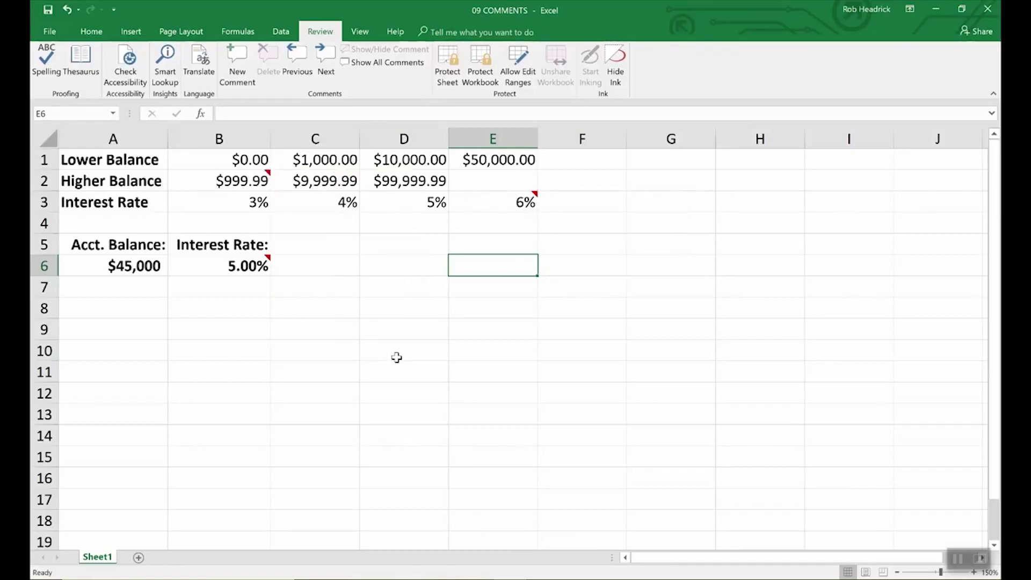
{"action": "left_click", "coordinate": [263, 264]}
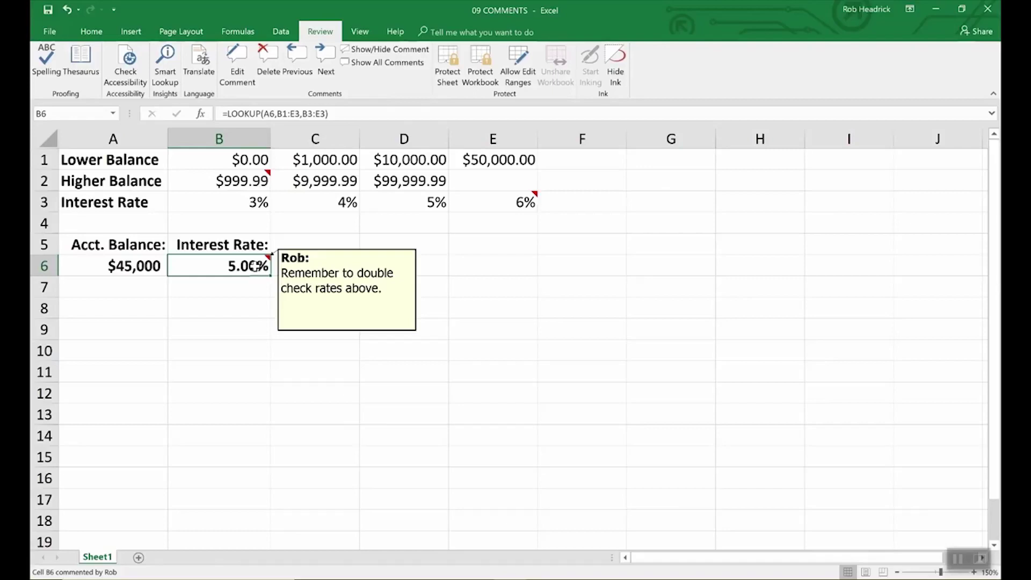
{"action": "left_click", "coordinate": [311, 280]}
{"action": "left_click", "coordinate": [255, 265]}
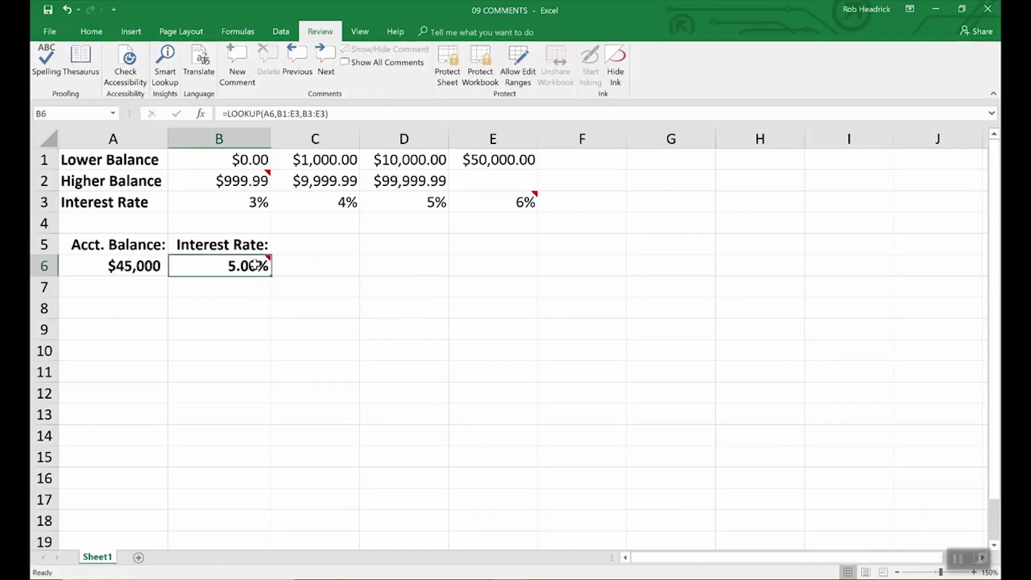
{"action": "left_click", "coordinate": [48, 33]}
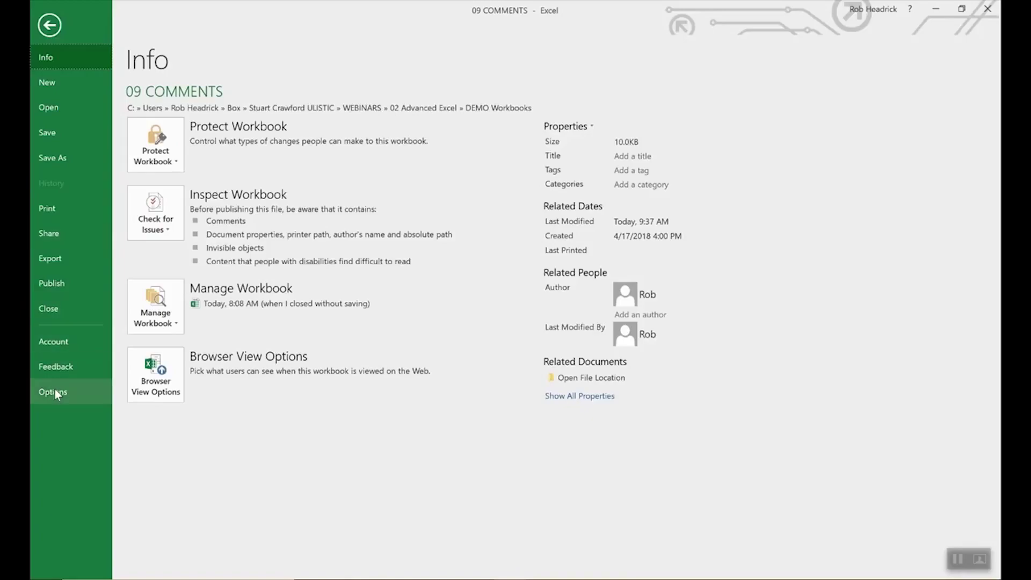
Check the User name on the General page of Excel Options, then close it with OK
{"action": "left_click", "coordinate": [53, 392]}
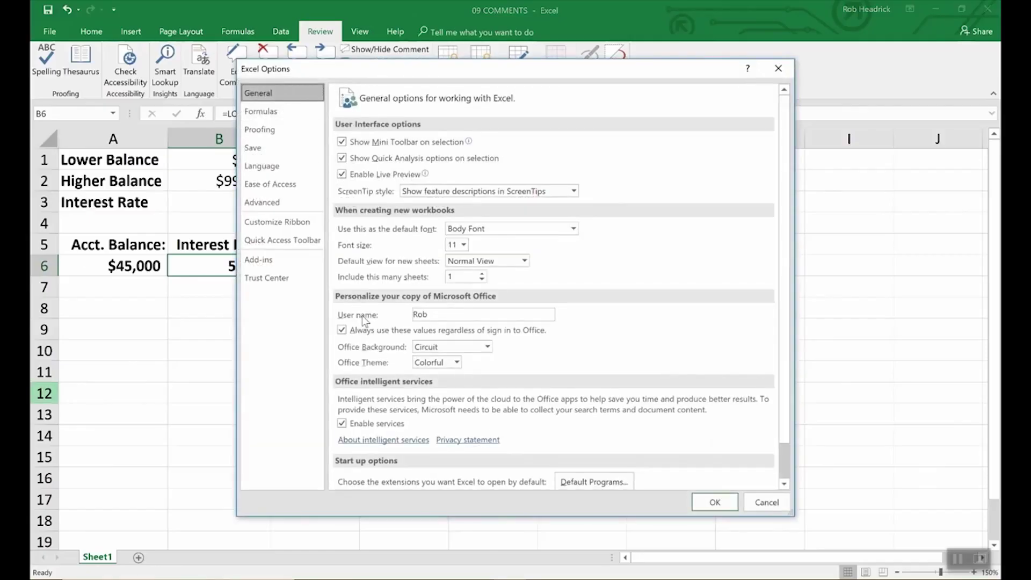
{"action": "left_click", "coordinate": [438, 316]}
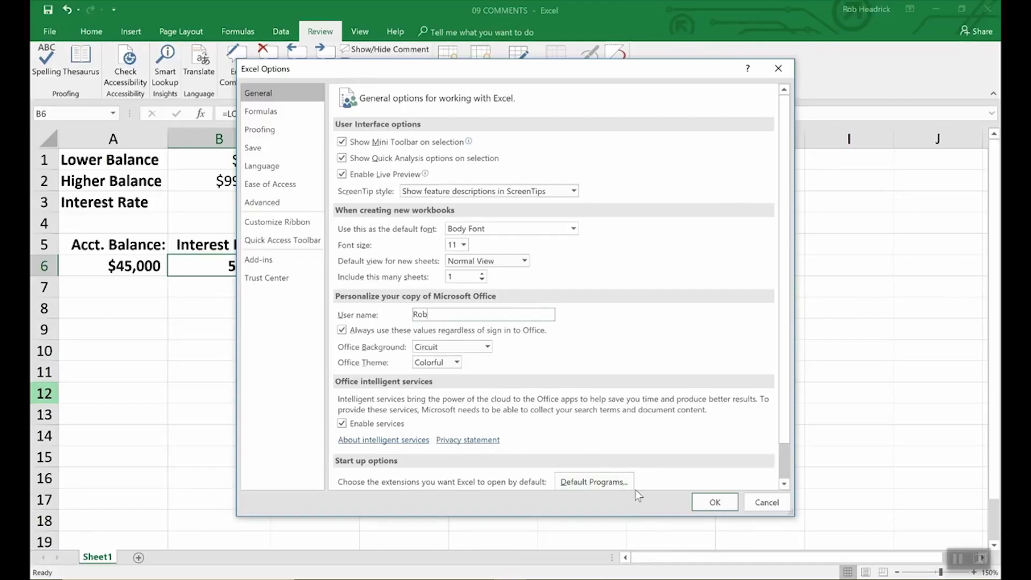
{"action": "left_click", "coordinate": [710, 502]}
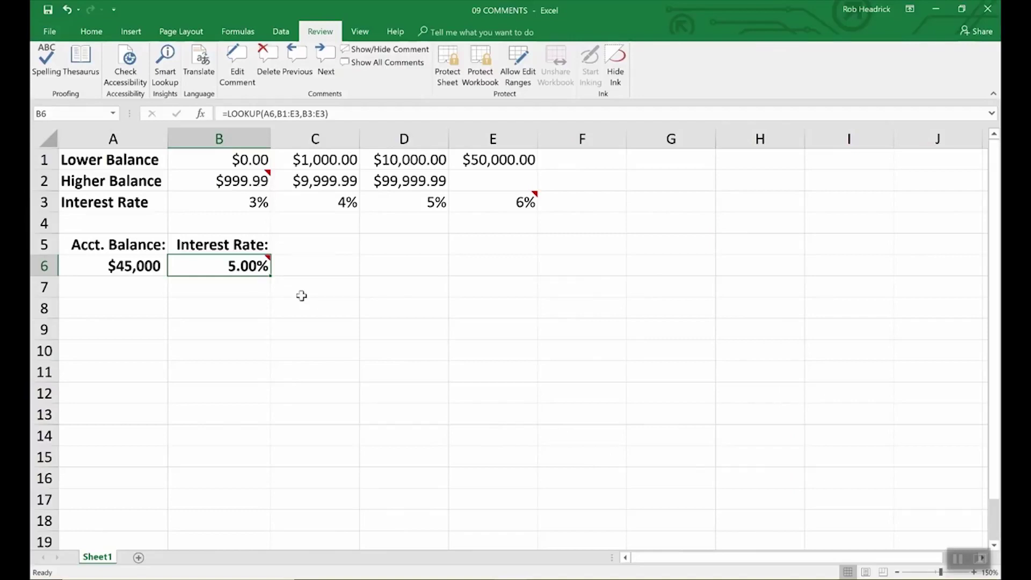
Keep the B6 comment displayed and open Format Comment from its box edge for full settings
{"action": "left_click", "coordinate": [387, 49]}
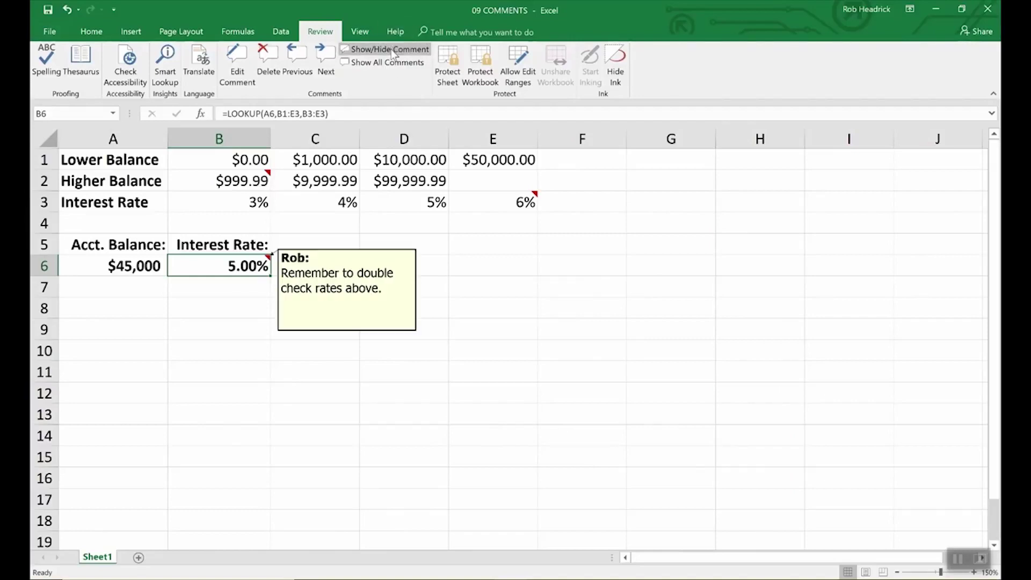
{"action": "right_click", "coordinate": [348, 289]}
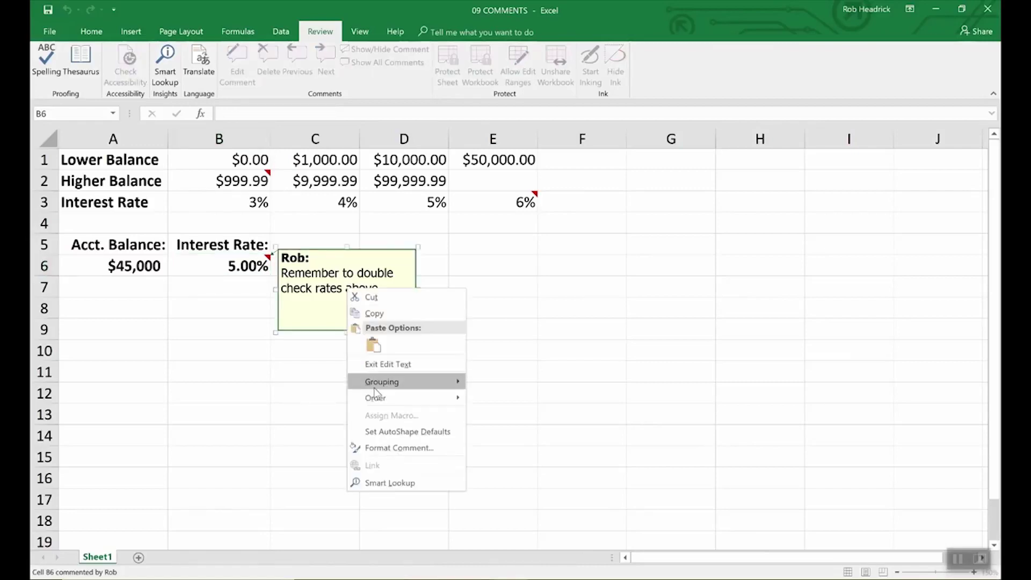
{"action": "left_click", "coordinate": [381, 449]}
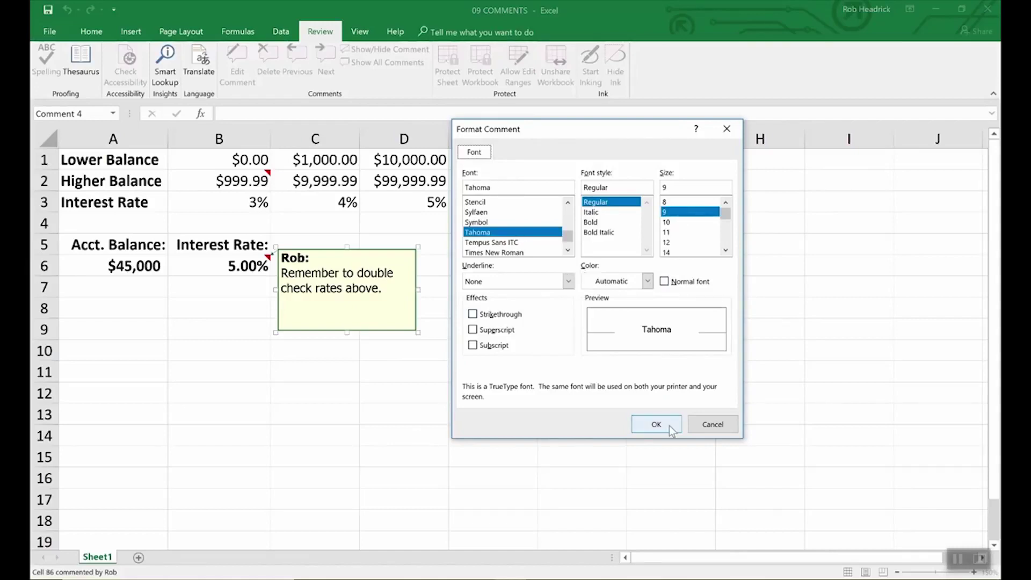
{"action": "left_click", "coordinate": [709, 426]}
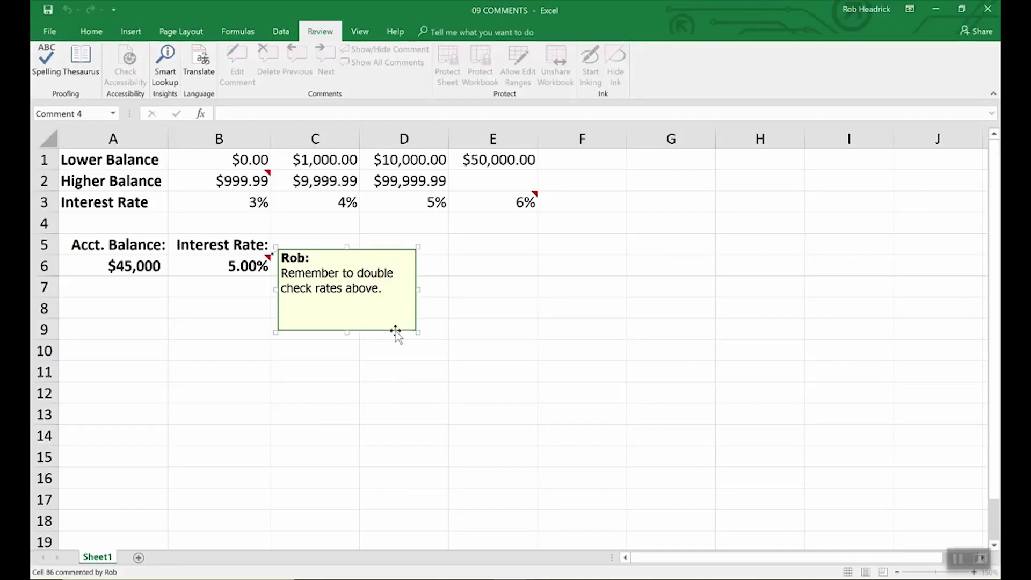
{"action": "right_click", "coordinate": [396, 332]}
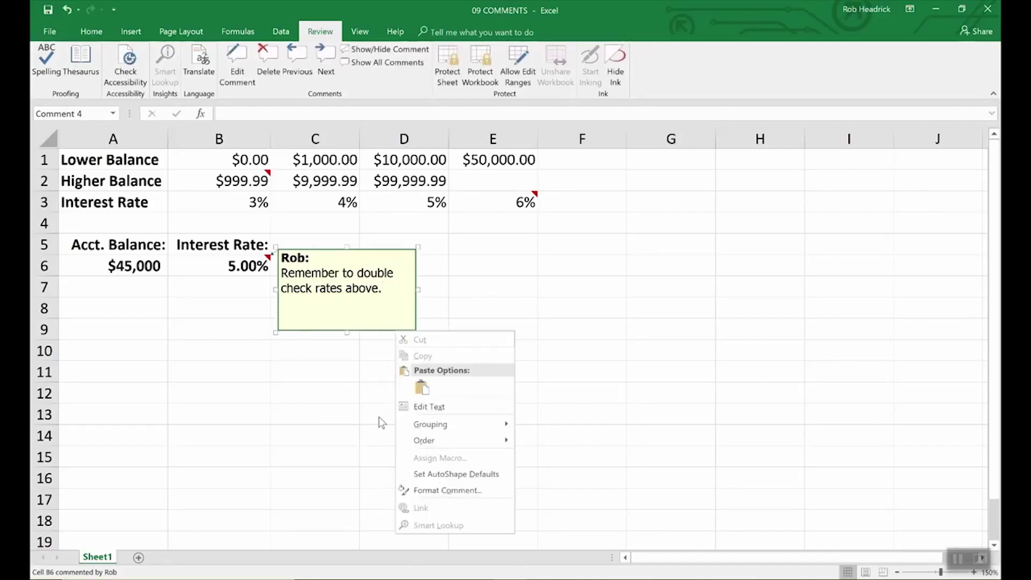
{"action": "left_click", "coordinate": [429, 486]}
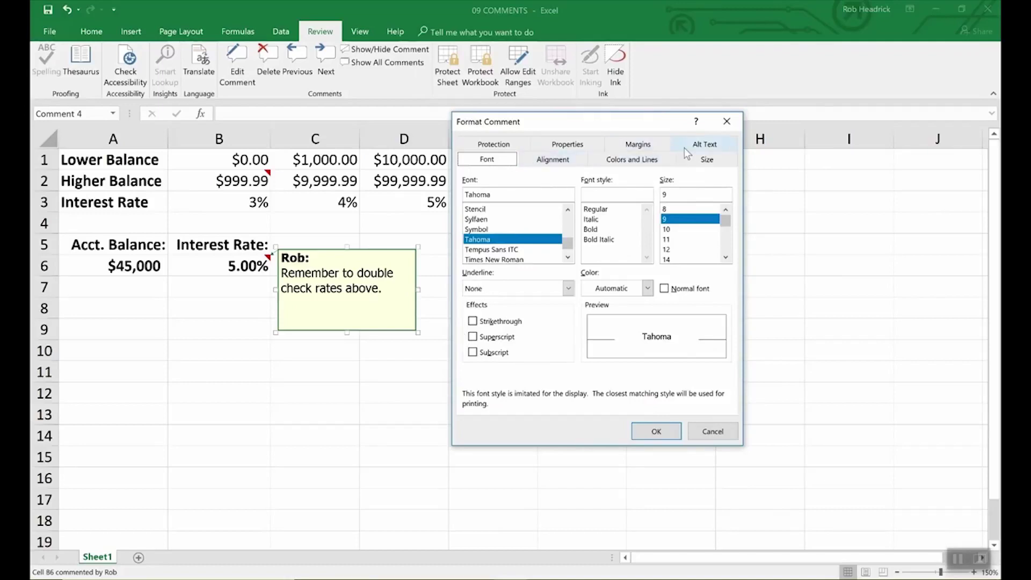
Set the B6 comment's fill color to light turquoise on the Colors and Lines tab
{"action": "left_click", "coordinate": [634, 161]}
{"action": "left_click", "coordinate": [608, 198]}
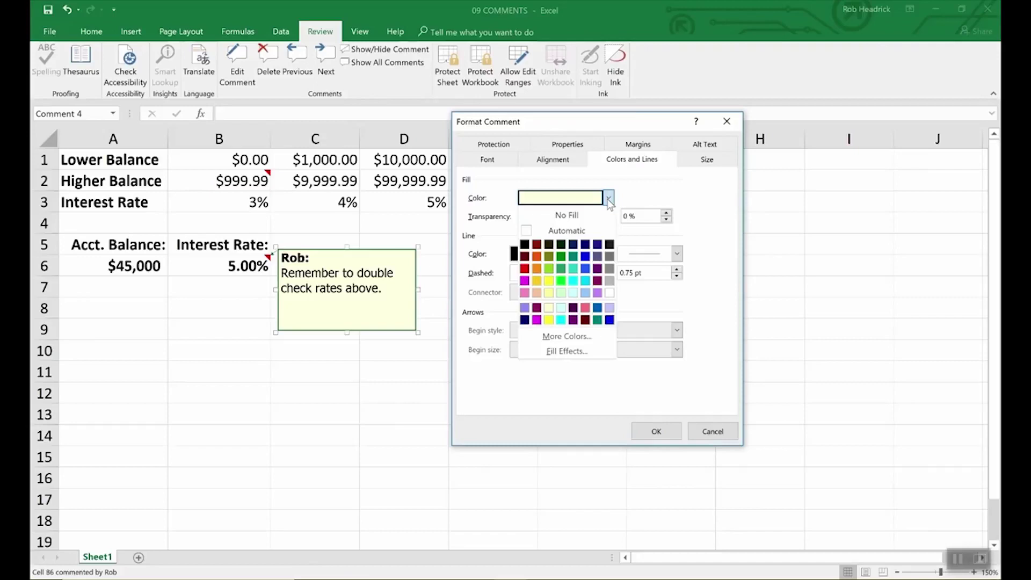
{"action": "left_click", "coordinate": [573, 292]}
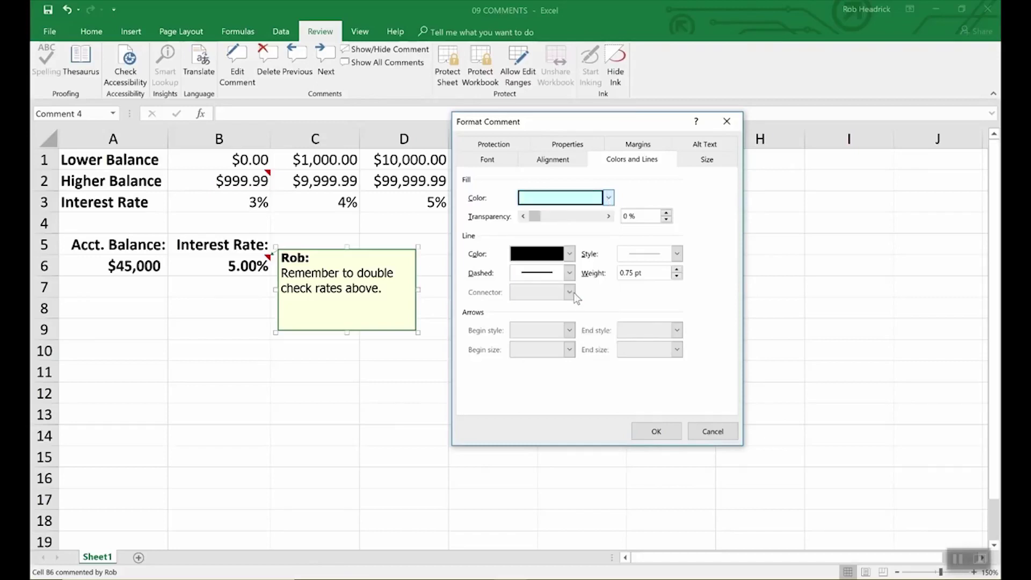
{"action": "left_click", "coordinate": [673, 431]}
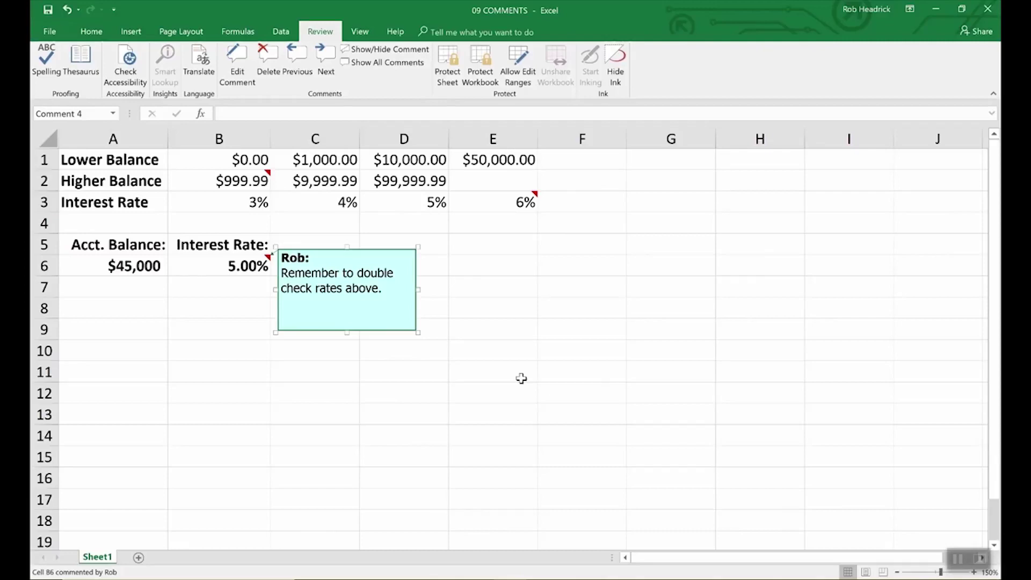
Preview the B2 and E3 comments, then turn on Show All Comments
{"action": "left_click", "coordinate": [521, 379]}
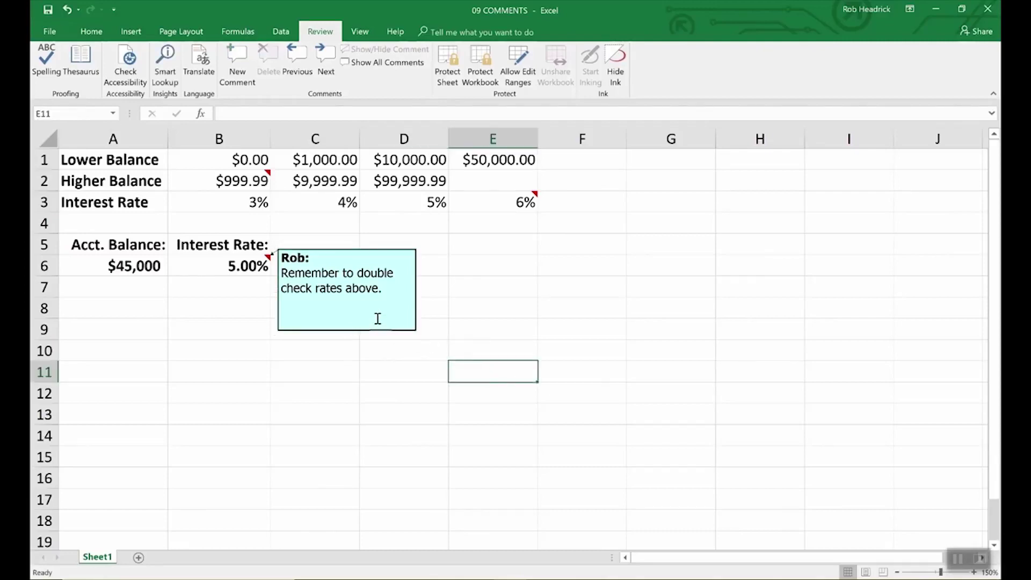
{"action": "left_click", "coordinate": [260, 182]}
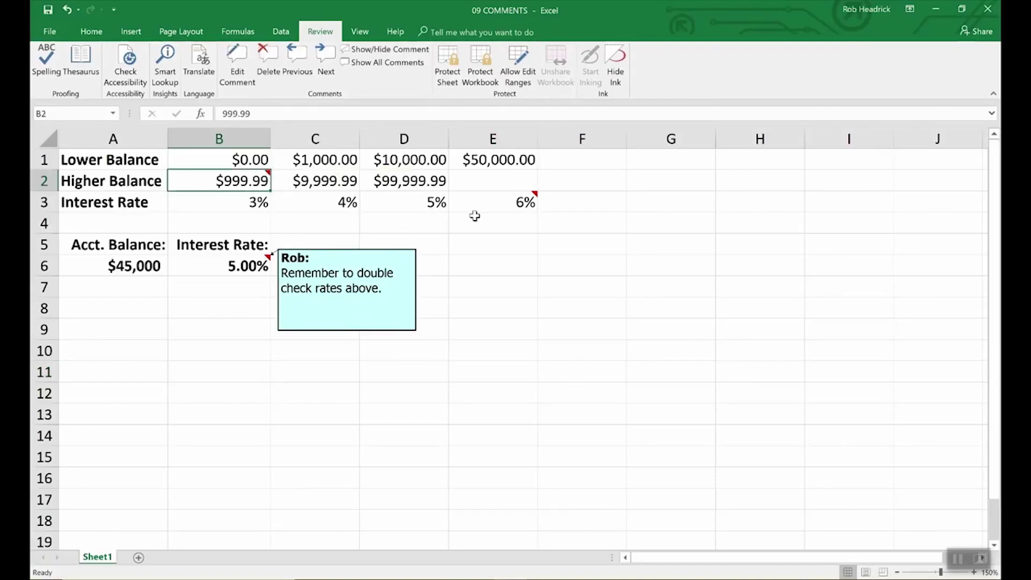
{"action": "left_click", "coordinate": [529, 205]}
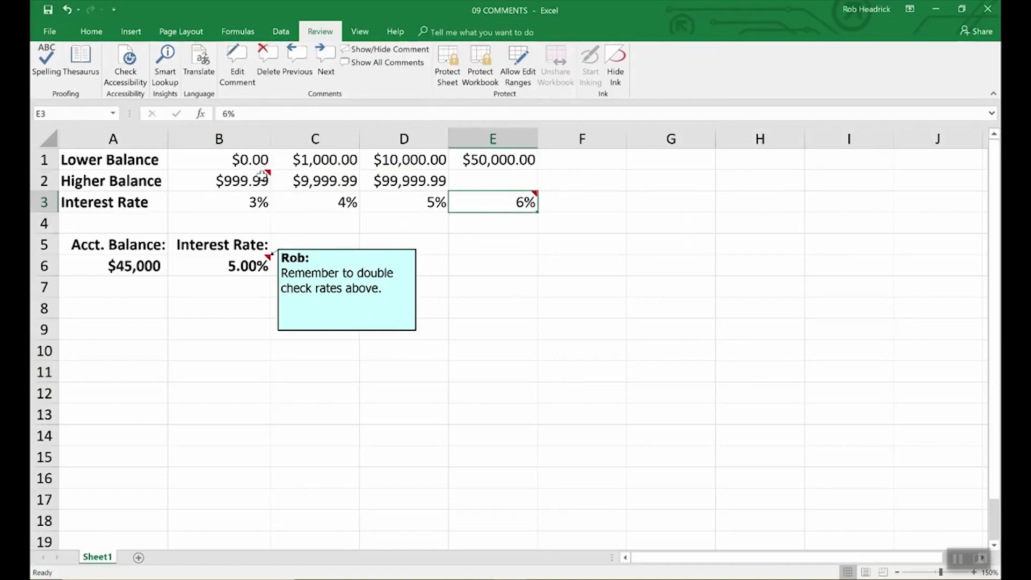
{"action": "mouse_move", "coordinate": [493, 207]}
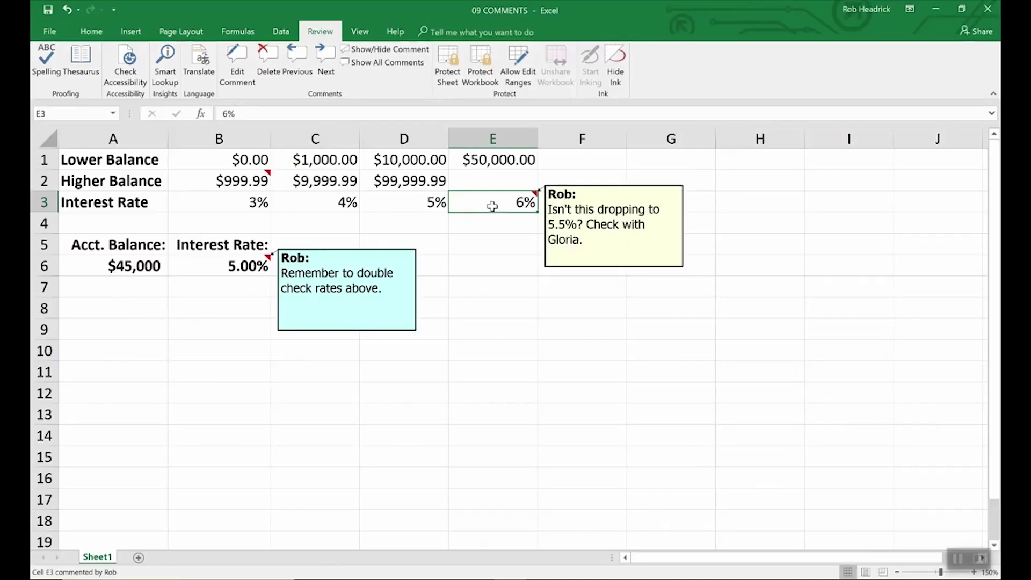
{"action": "left_click", "coordinate": [242, 182]}
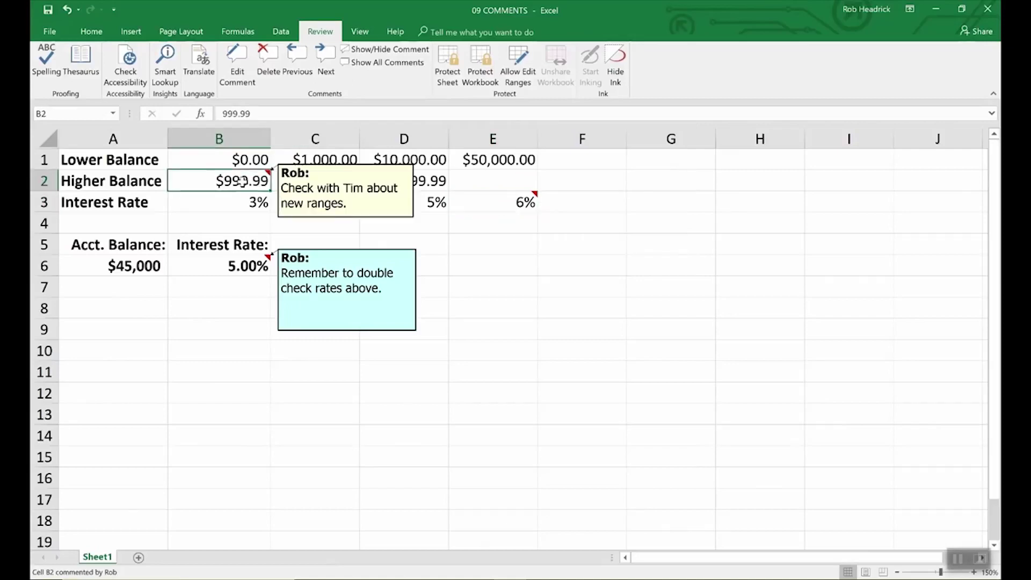
{"action": "left_click", "coordinate": [397, 64]}
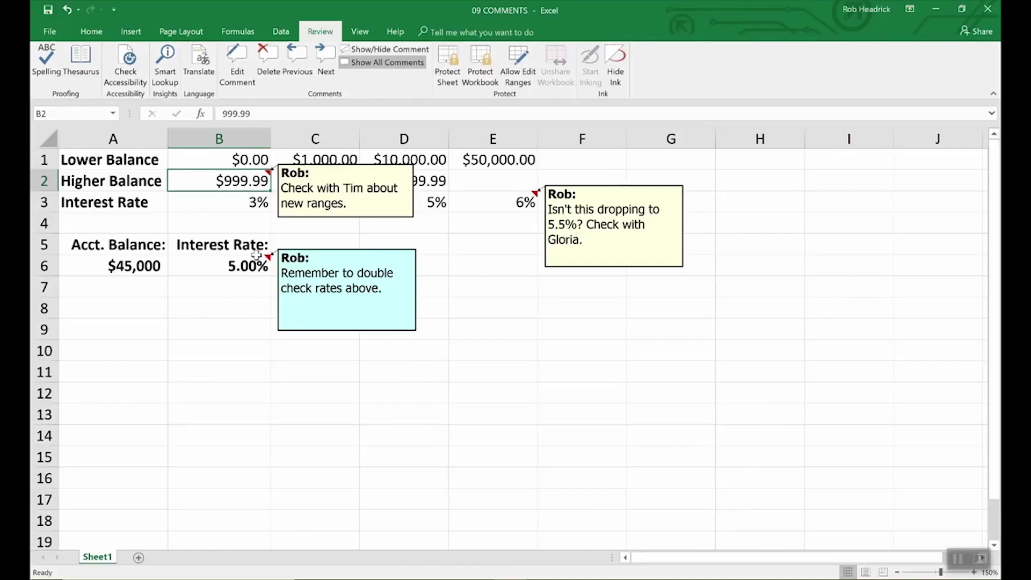
Delete B6's comment, hide the B2 comment, and shrink the E3 comment note
{"action": "left_click", "coordinate": [240, 266]}
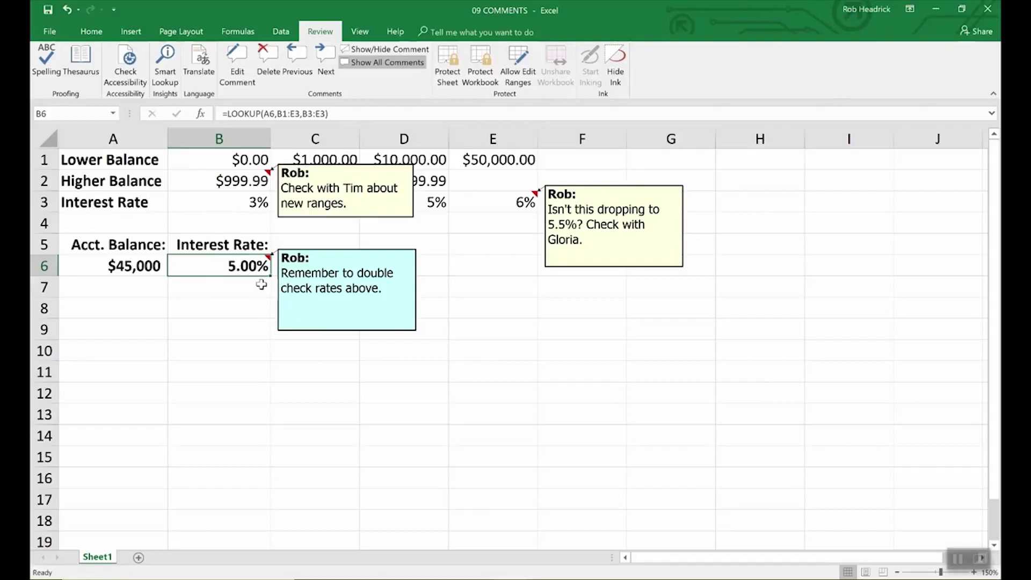
{"action": "left_click", "coordinate": [268, 57]}
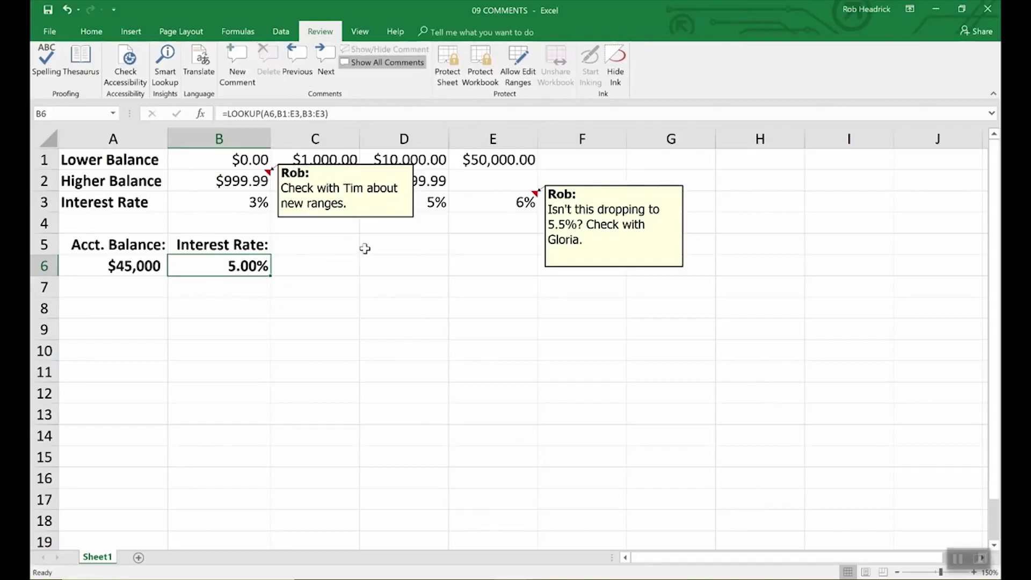
{"action": "left_click", "coordinate": [378, 218]}
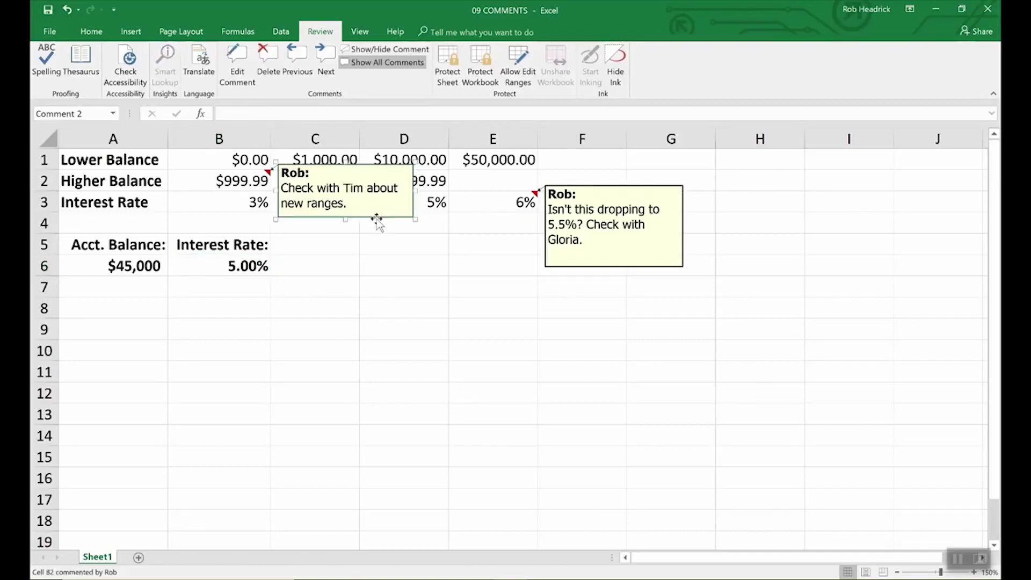
{"action": "key", "text": "Escape"}
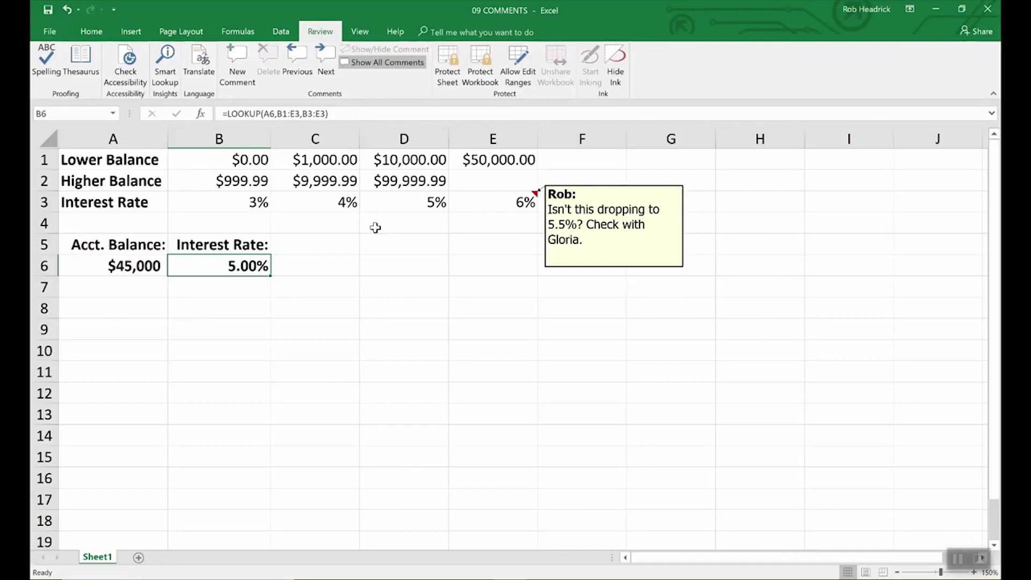
{"action": "left_click", "coordinate": [603, 269]}
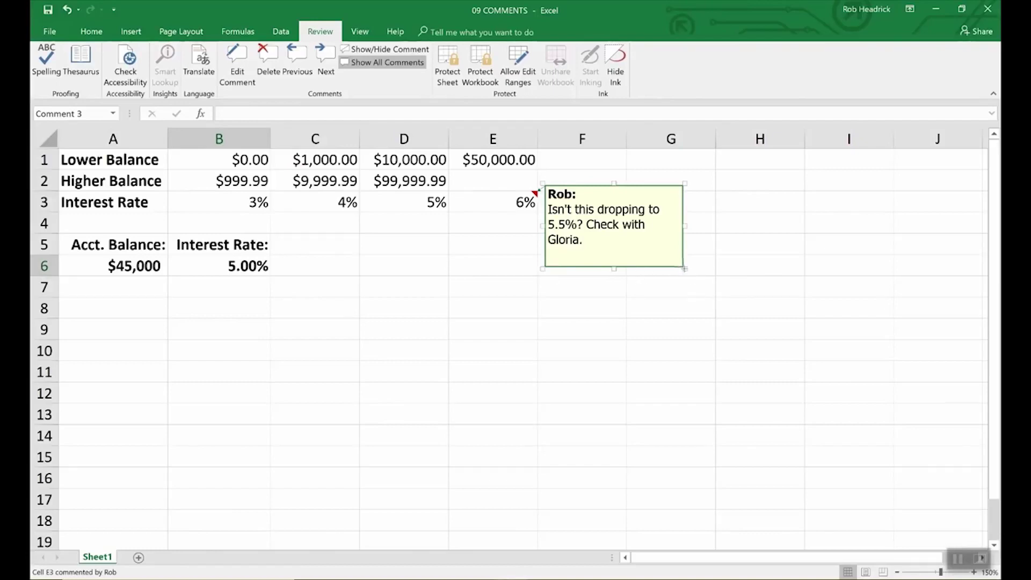
{"action": "left_click_drag", "start_coordinate": [683, 266], "coordinate": [796, 404]}
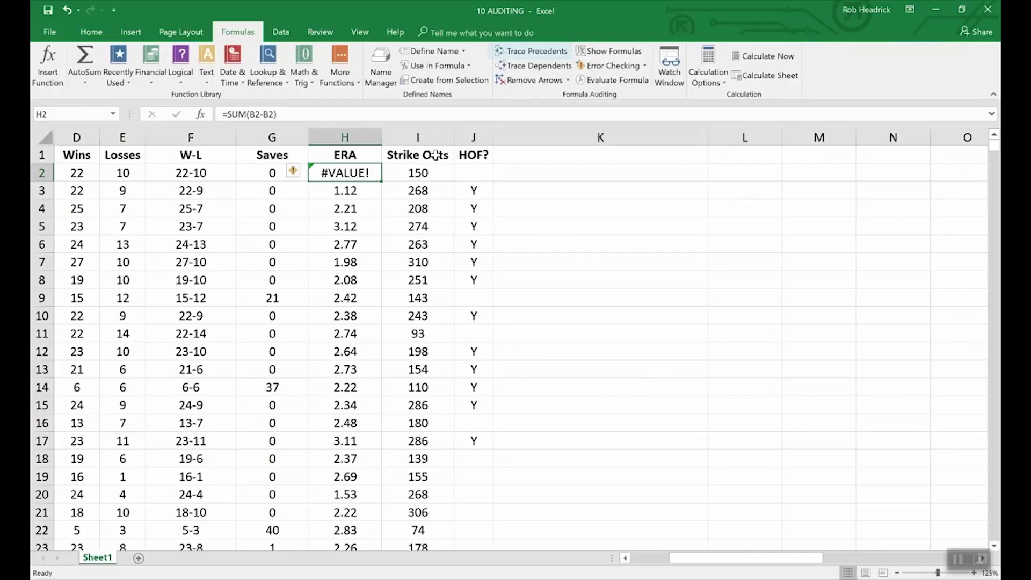
Trace precedents for F2's =CONCATENATE(D2,"-",E2) formula, showing arrows from D2 and E2
{"action": "left_click", "coordinate": [203, 173]}
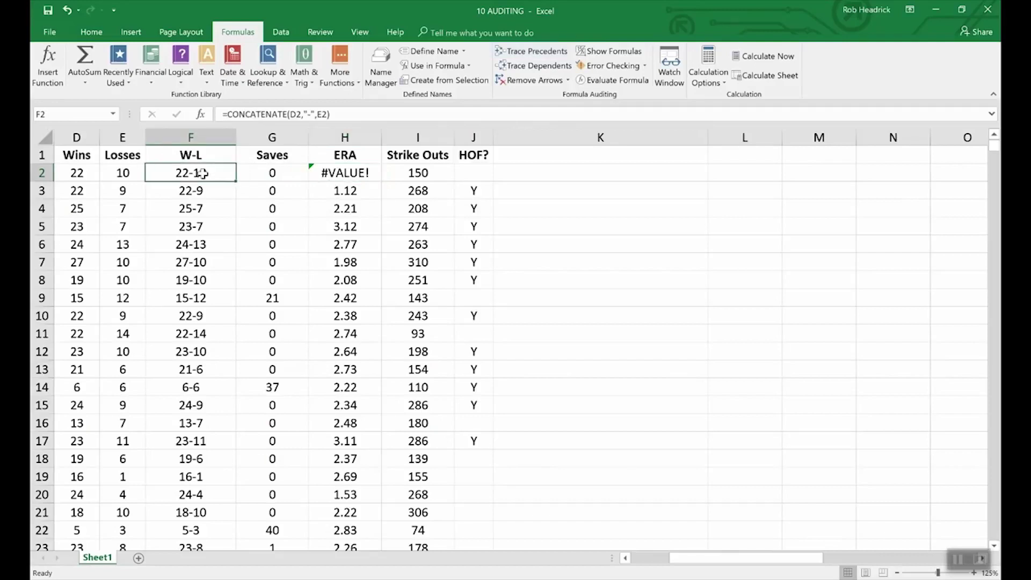
{"action": "left_click", "coordinate": [525, 53]}
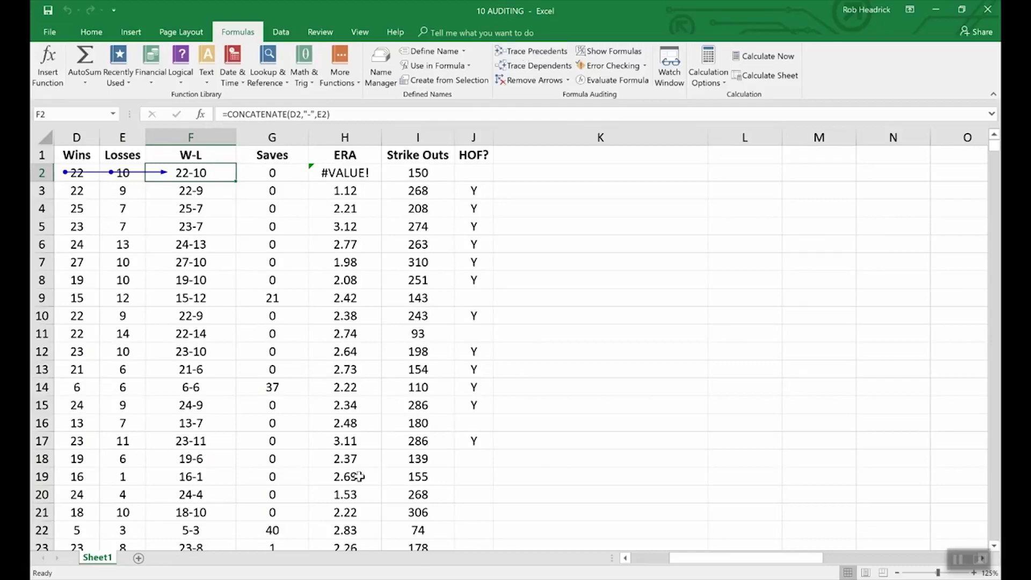
{"action": "left_click_drag", "start_coordinate": [718, 555], "coordinate": [681, 568]}
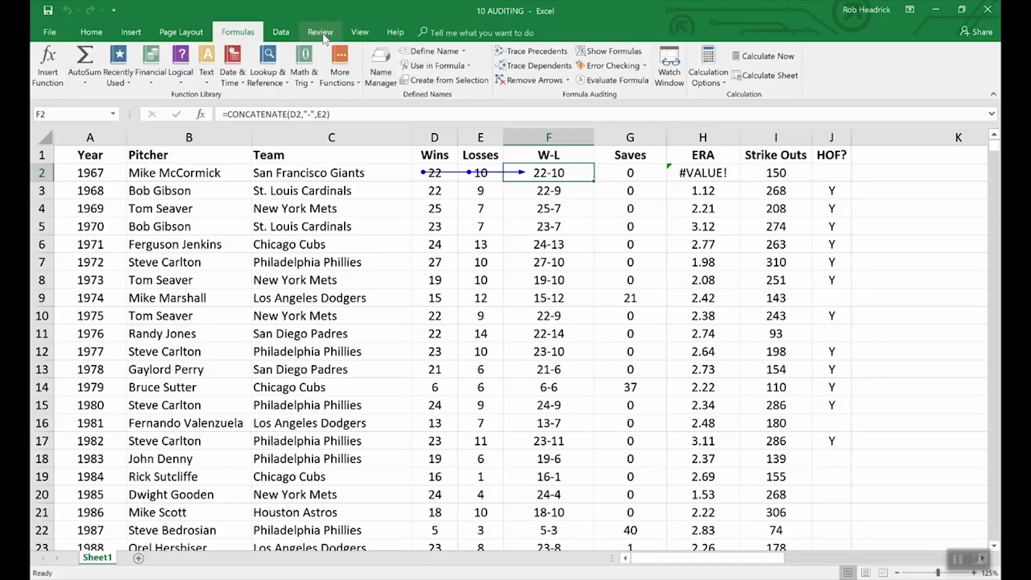
Switch to the 09 COMMENTS workbook through View > Switch Windows
{"action": "left_click", "coordinate": [360, 33]}
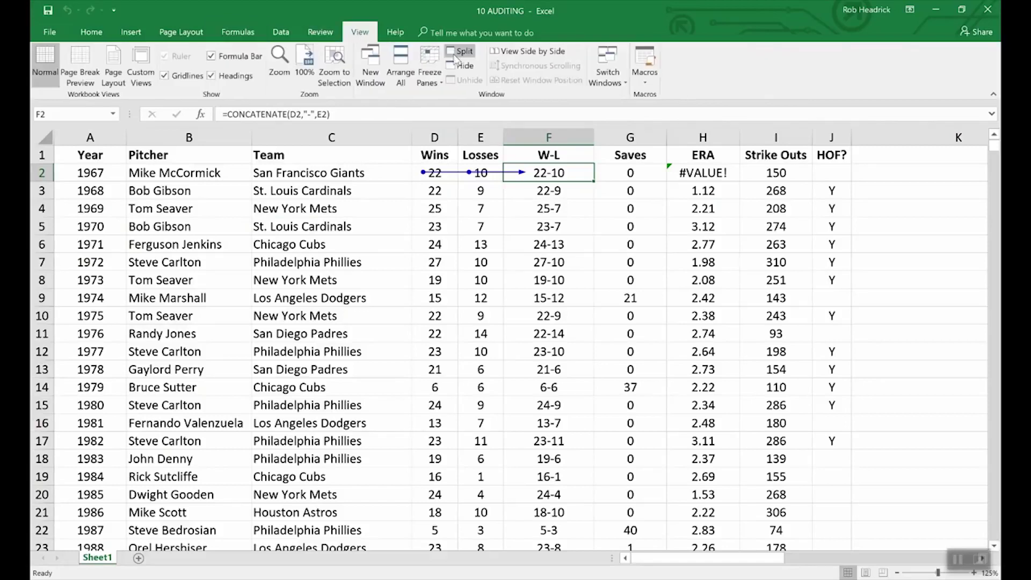
{"action": "left_click", "coordinate": [617, 71]}
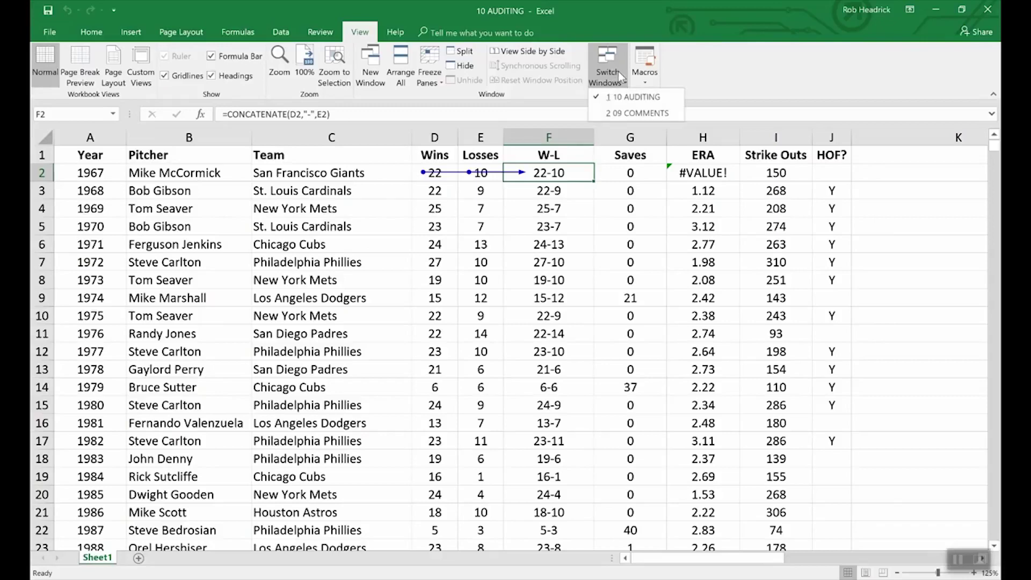
{"action": "left_click", "coordinate": [634, 113]}
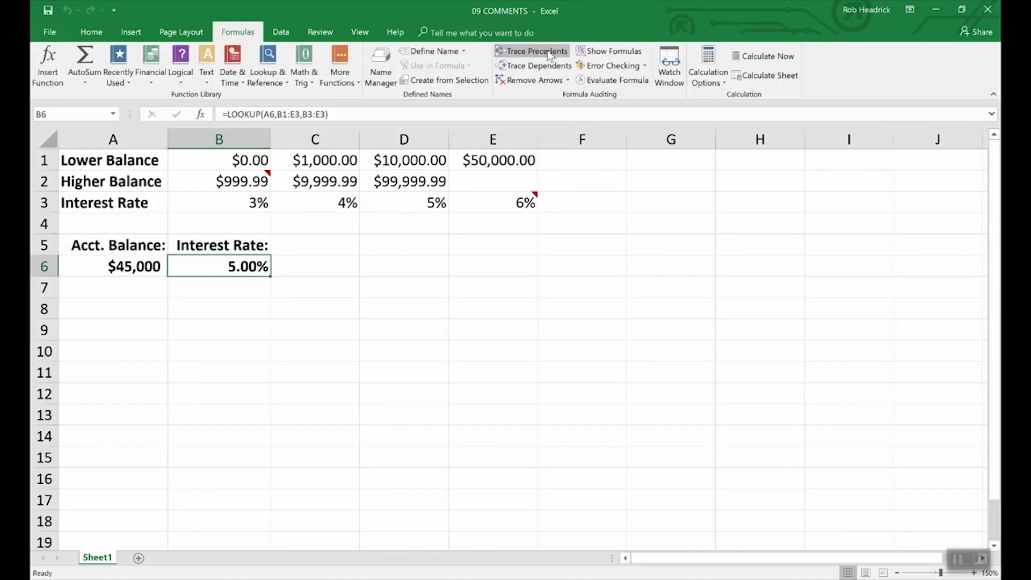
{"action": "left_click", "coordinate": [532, 51]}
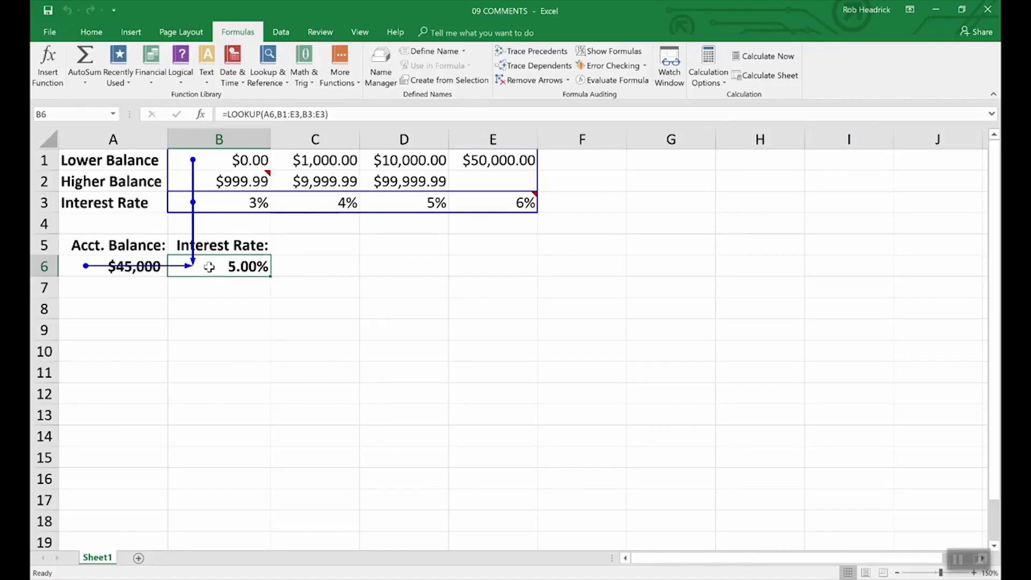
{"action": "left_click", "coordinate": [536, 82]}
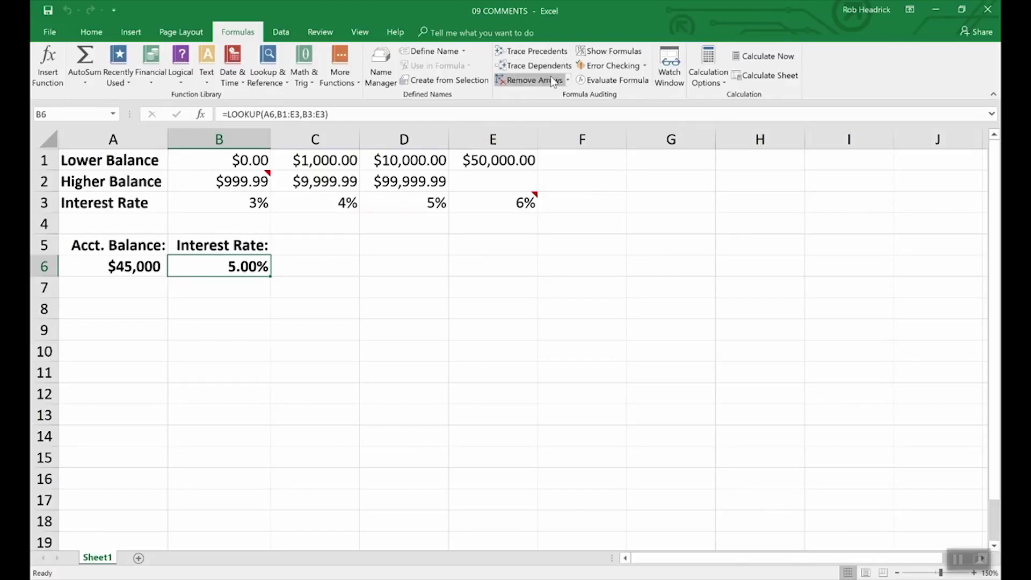
Switch back to the 10 AUDITING workbook and remove F2's tracer arrows
{"action": "left_click", "coordinate": [359, 32]}
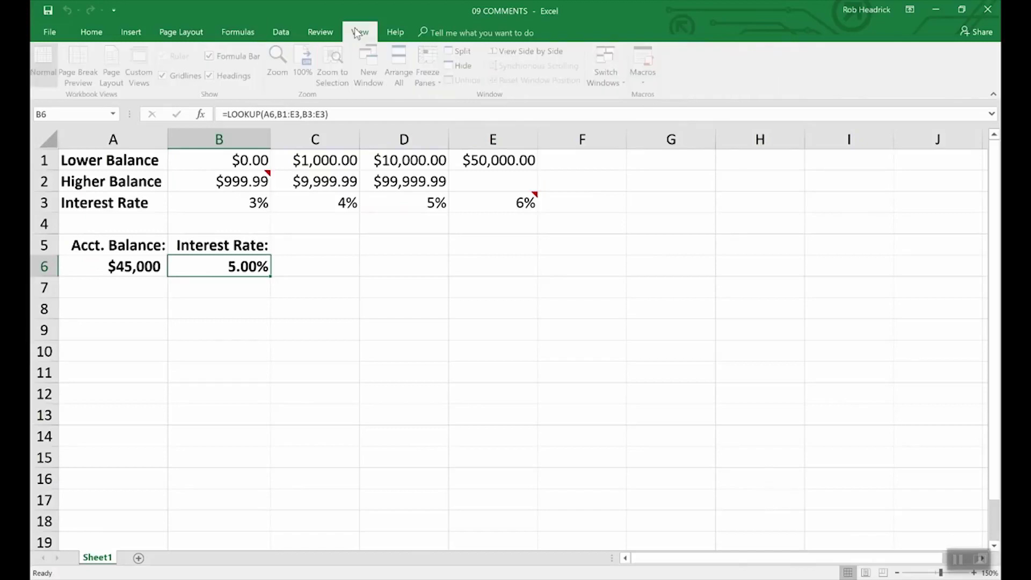
{"action": "left_click", "coordinate": [607, 70]}
{"action": "left_click", "coordinate": [618, 97]}
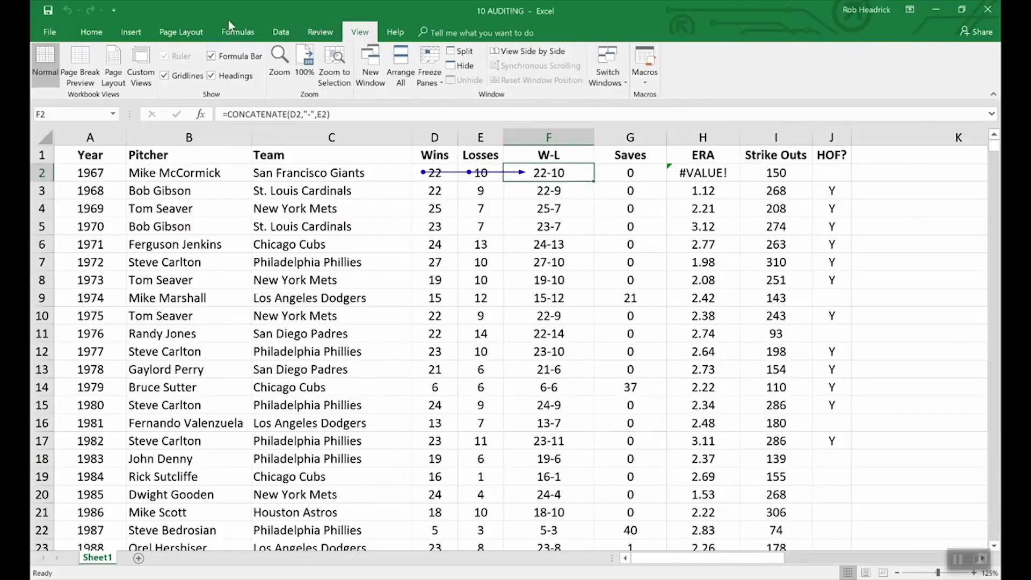
{"action": "left_click", "coordinate": [237, 32]}
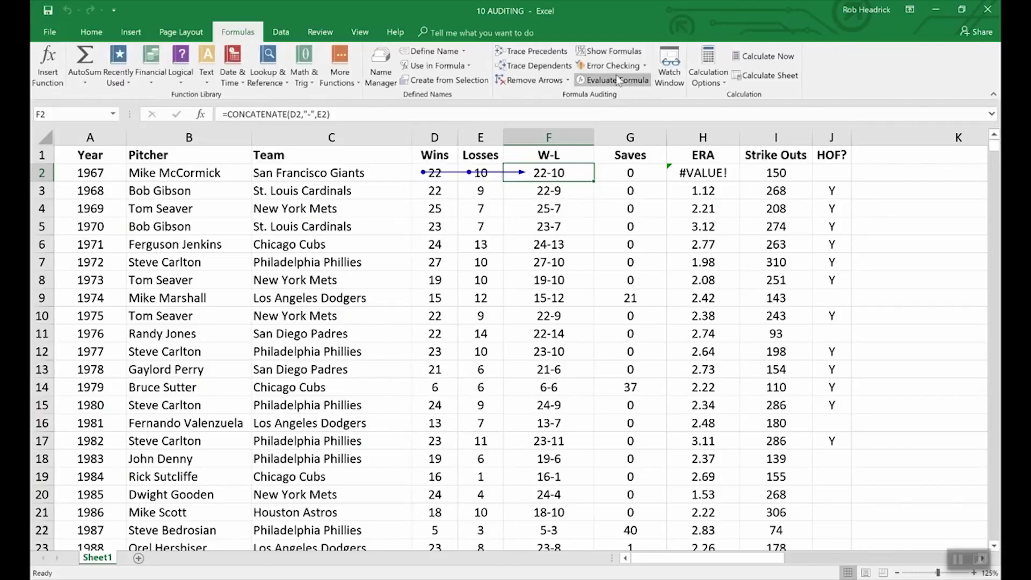
{"action": "left_click", "coordinate": [534, 81]}
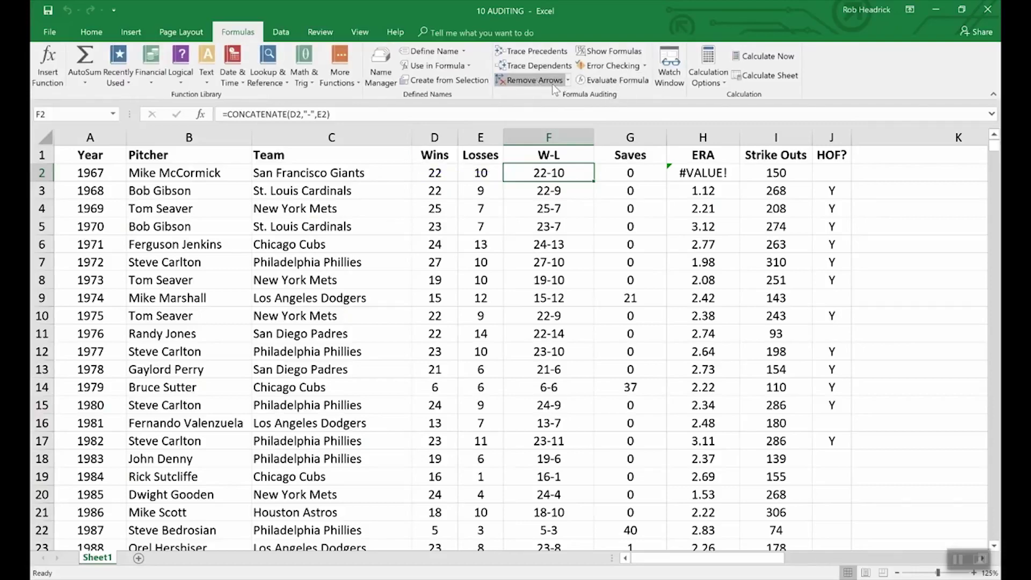
Turn Show Formulas on to inspect the formulas, then off again, and scroll back left
{"action": "left_click", "coordinate": [600, 54]}
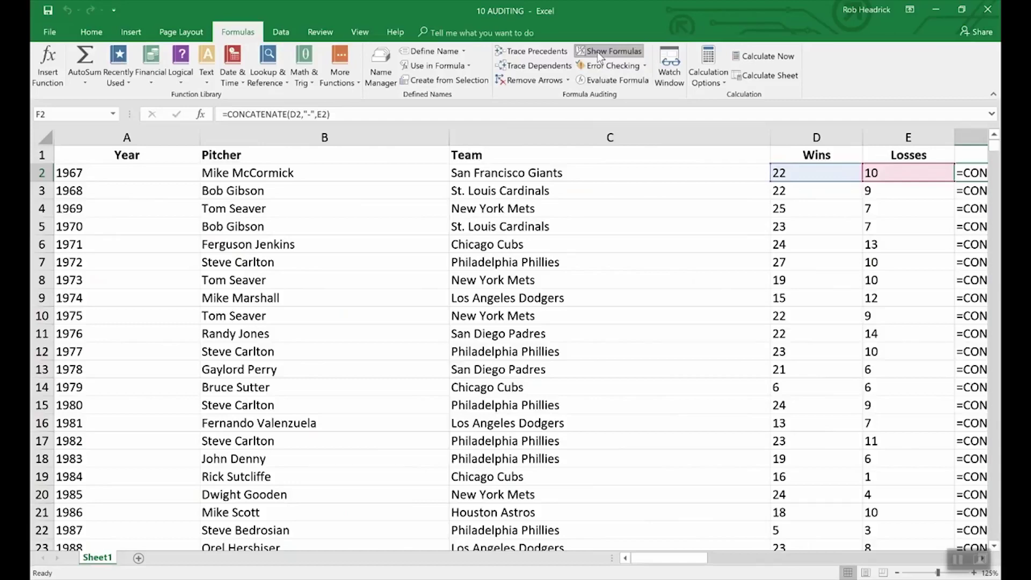
{"action": "mouse_move", "coordinate": [703, 562]}
{"action": "left_mouse_down"}
{"action": "mouse_move", "coordinate": [684, 559]}
{"action": "mouse_move", "coordinate": [717, 552]}
{"action": "left_mouse_up"}
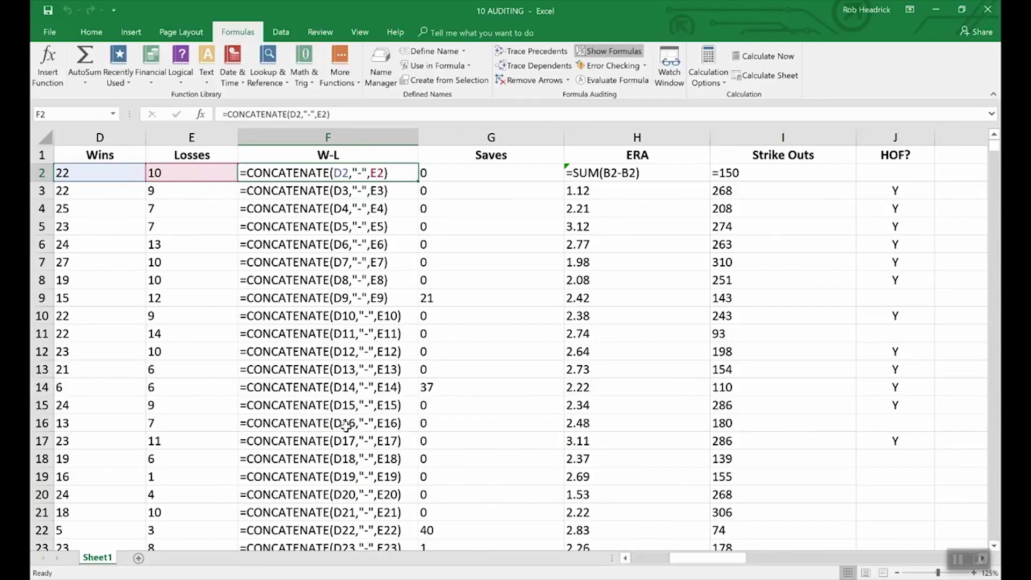
{"action": "left_click", "coordinate": [616, 52]}
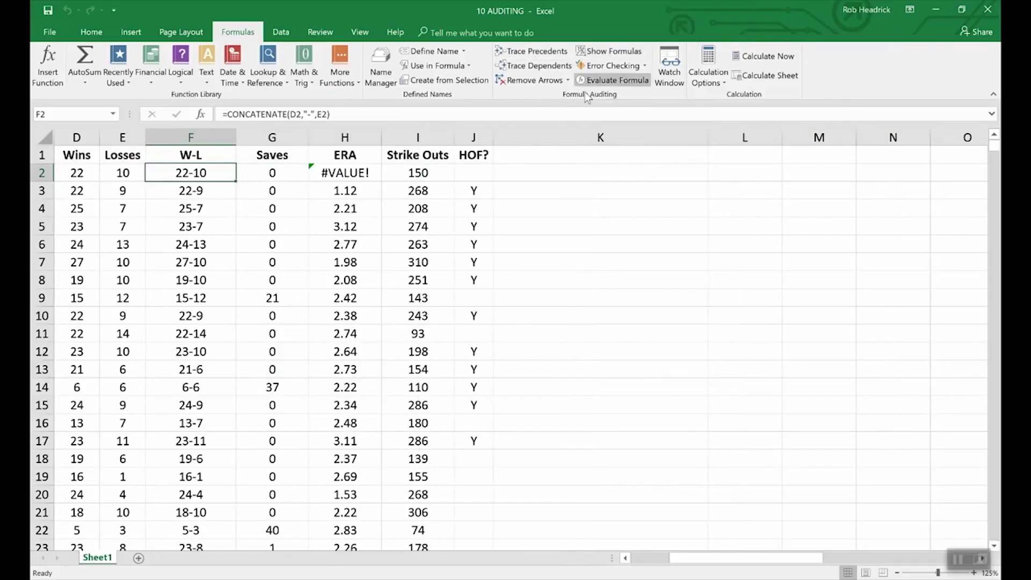
{"action": "left_click", "coordinate": [625, 558]}
{"action": "left_click", "coordinate": [625, 558]}
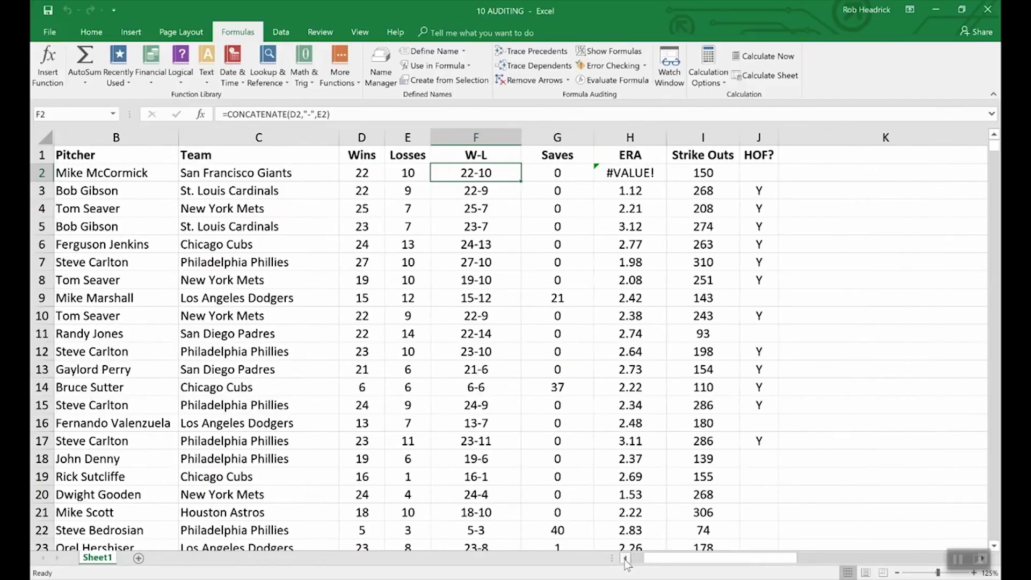
{"action": "left_click", "coordinate": [625, 557]}
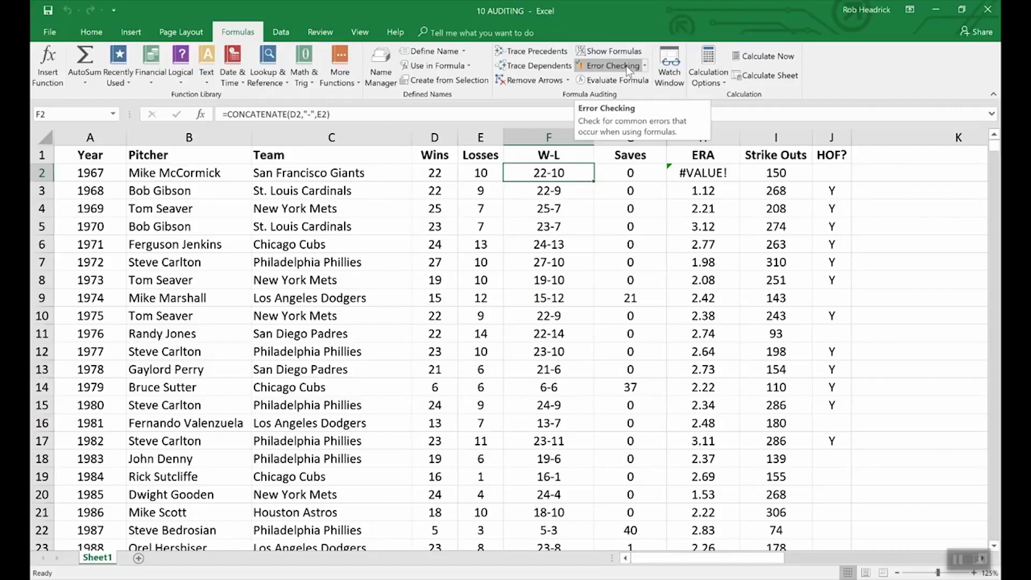
{"action": "left_click", "coordinate": [626, 66]}
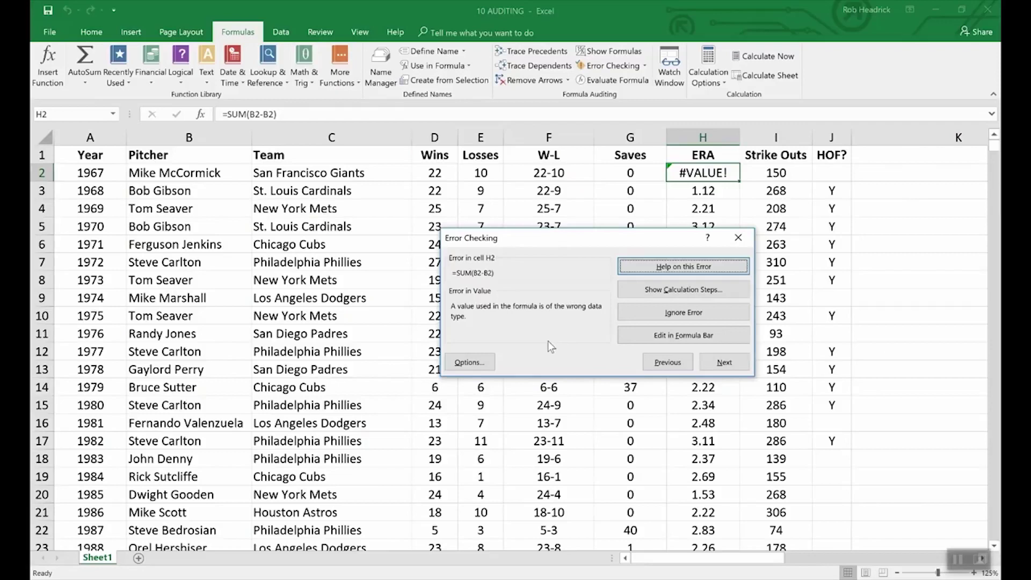
{"action": "left_click", "coordinate": [887, 338]}
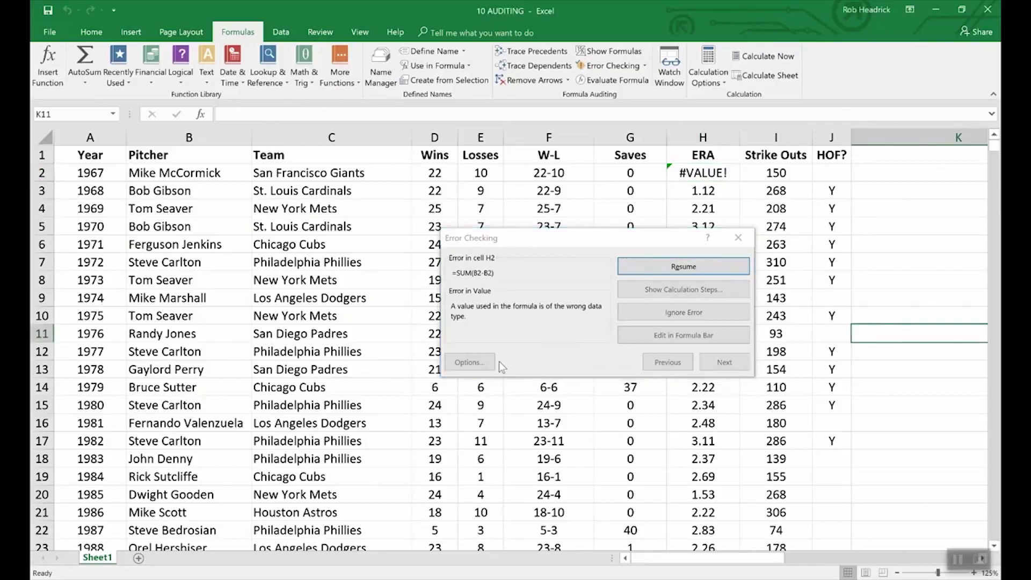
{"action": "left_click", "coordinate": [738, 238]}
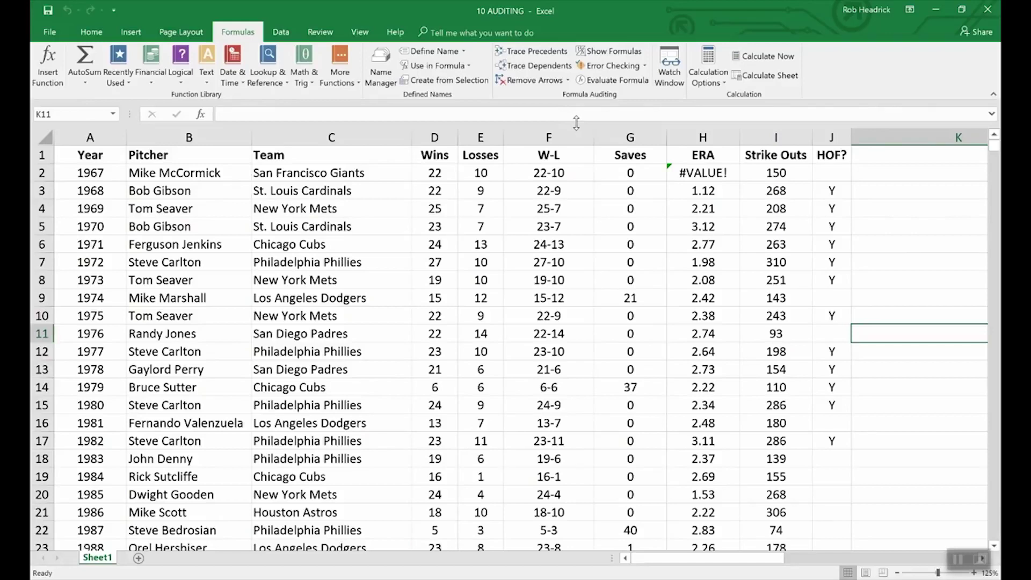
Step through F2's W-L formula with Evaluate Formula, resolving D2 to 22 and E2 to 10
{"action": "left_click", "coordinate": [529, 173]}
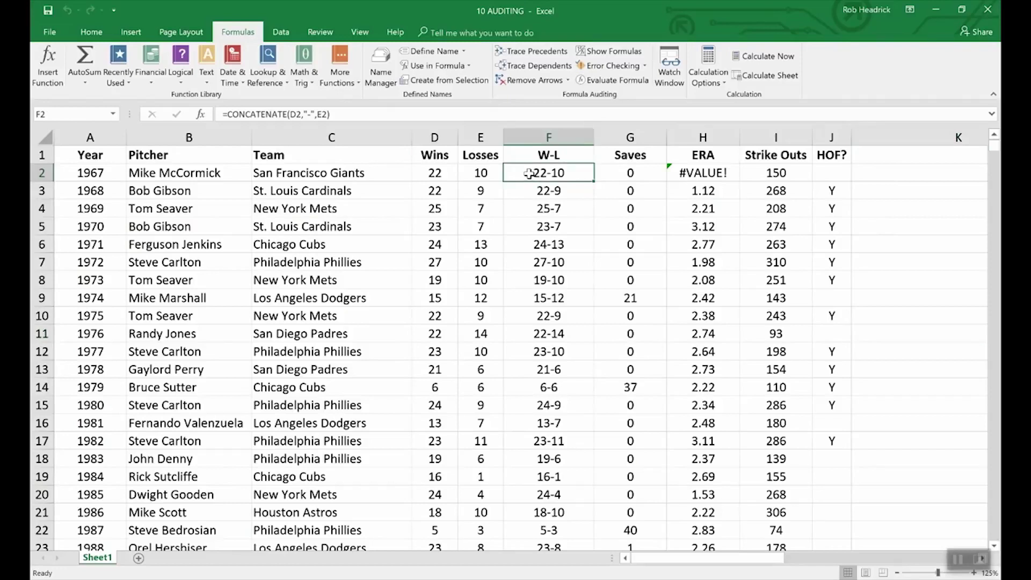
{"action": "left_click", "coordinate": [614, 81]}
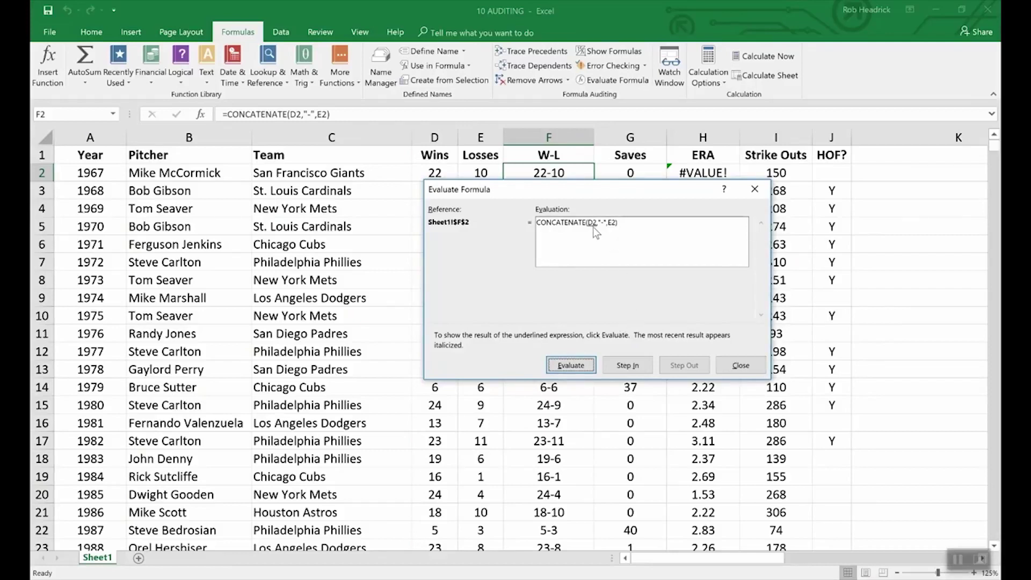
{"action": "left_click_drag", "start_coordinate": [592, 226], "coordinate": [593, 279]}
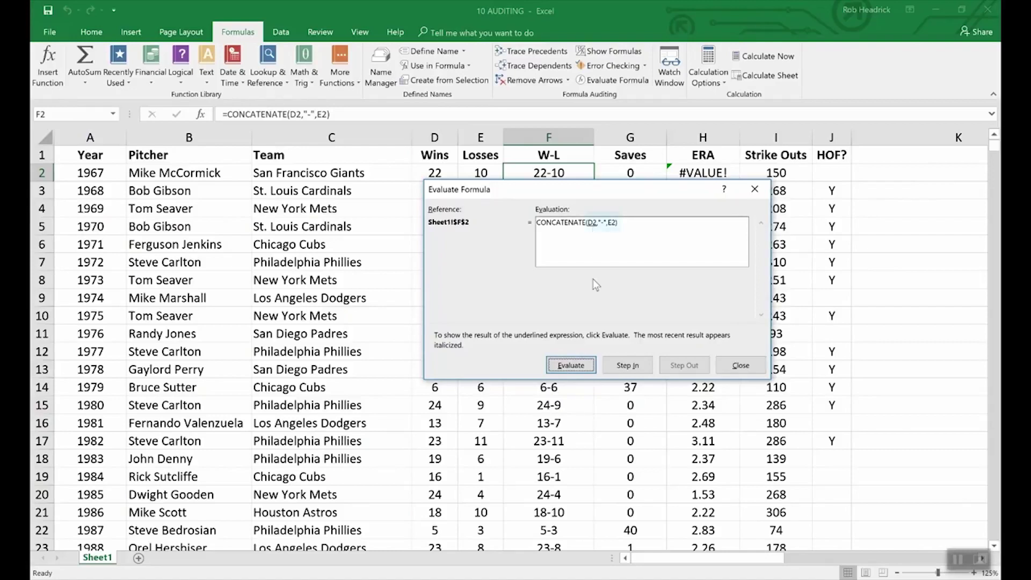
{"action": "left_click", "coordinate": [578, 362]}
{"action": "left_click_drag", "start_coordinate": [481, 188], "coordinate": [481, 198]}
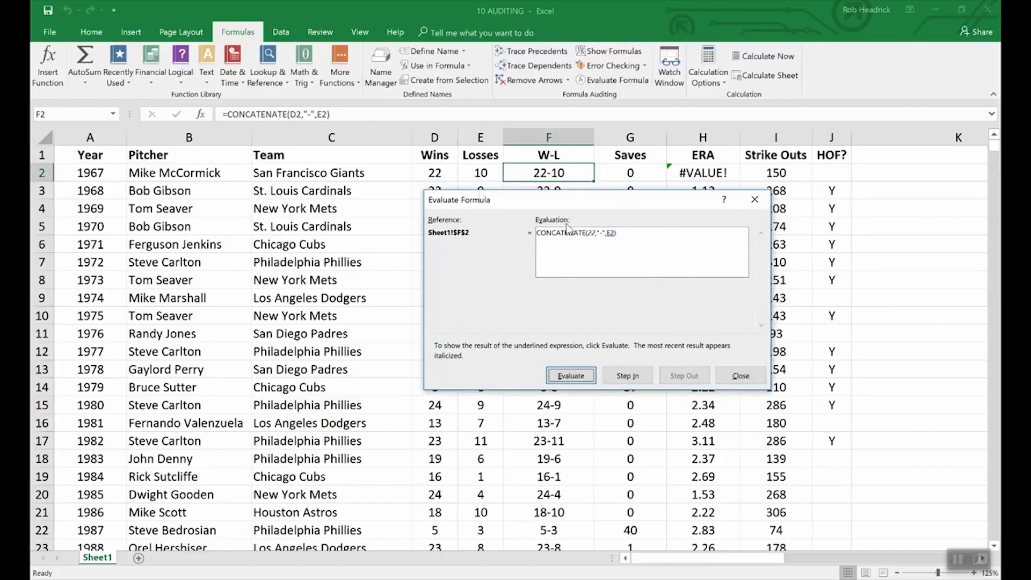
{"action": "left_click", "coordinate": [575, 375]}
{"action": "left_click", "coordinate": [584, 379]}
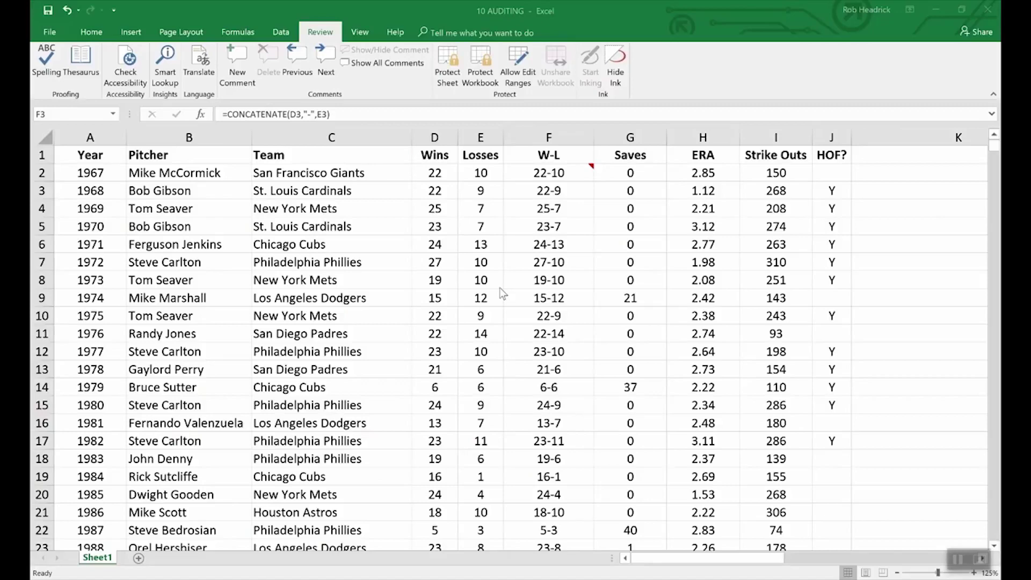
Encrypt the 10 AUDITING workbook with a password to open, entered and confirmed
{"action": "left_click", "coordinate": [51, 34]}
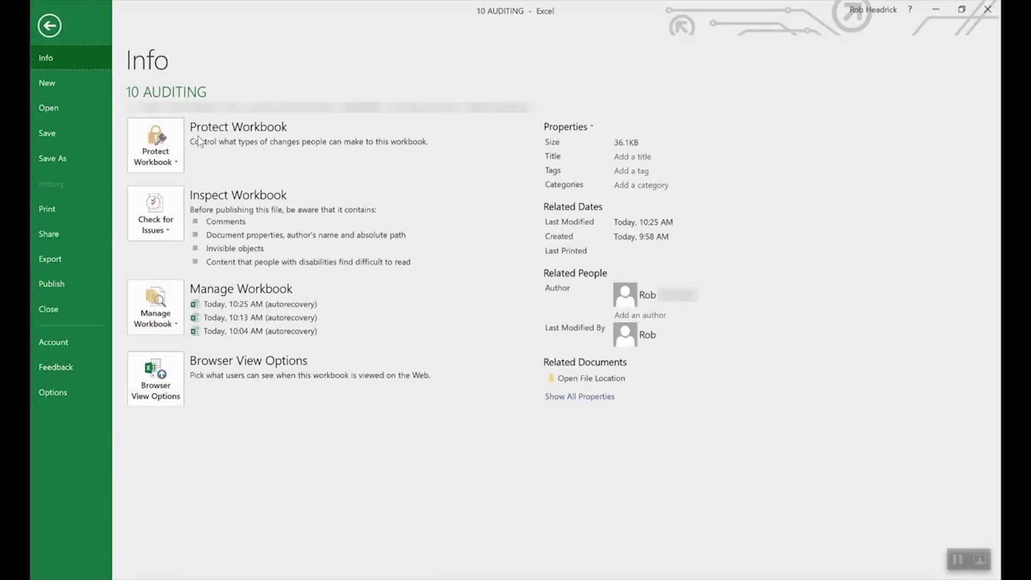
{"action": "left_click", "coordinate": [173, 142]}
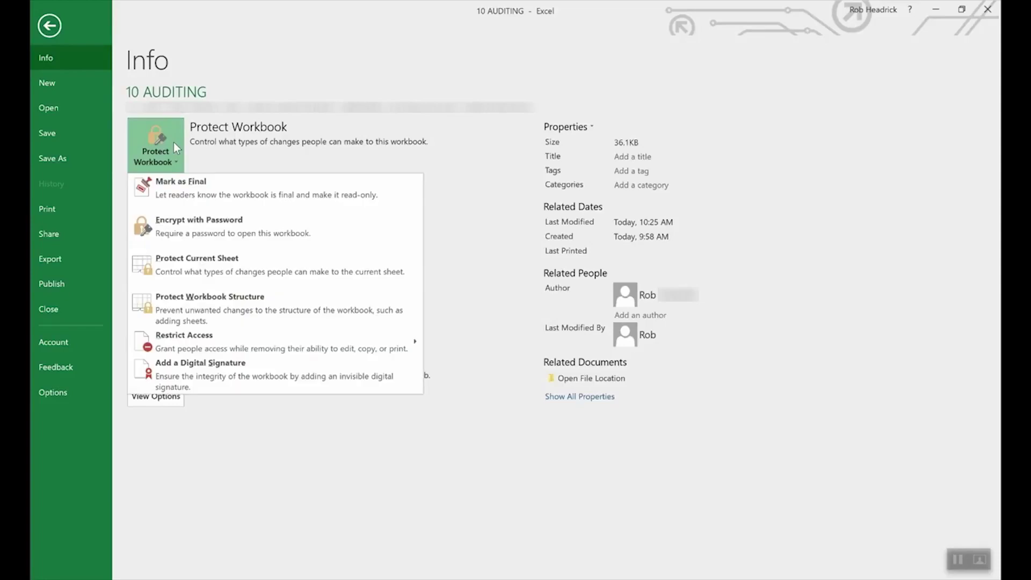
{"action": "left_click", "coordinate": [220, 228]}
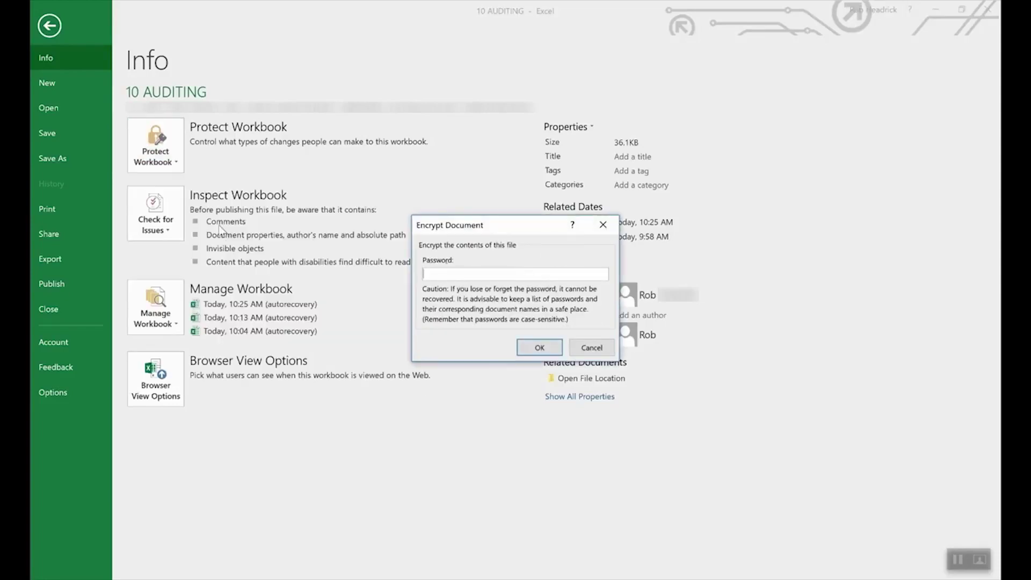
{"action": "type", "text": "••••"}
{"action": "left_click", "coordinate": [536, 349]}
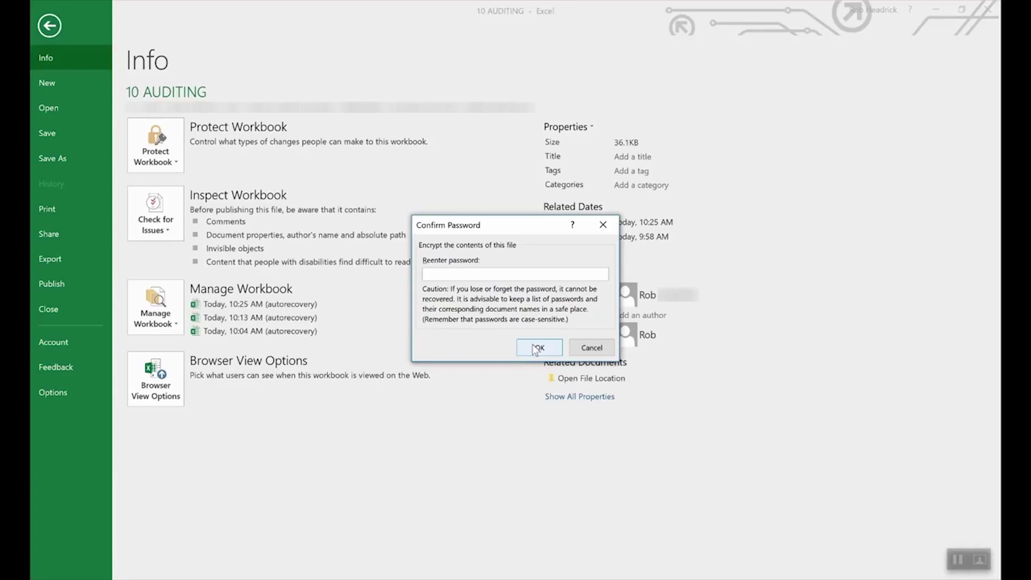
{"action": "type", "text": "1234"}
{"action": "left_click", "coordinate": [537, 349]}
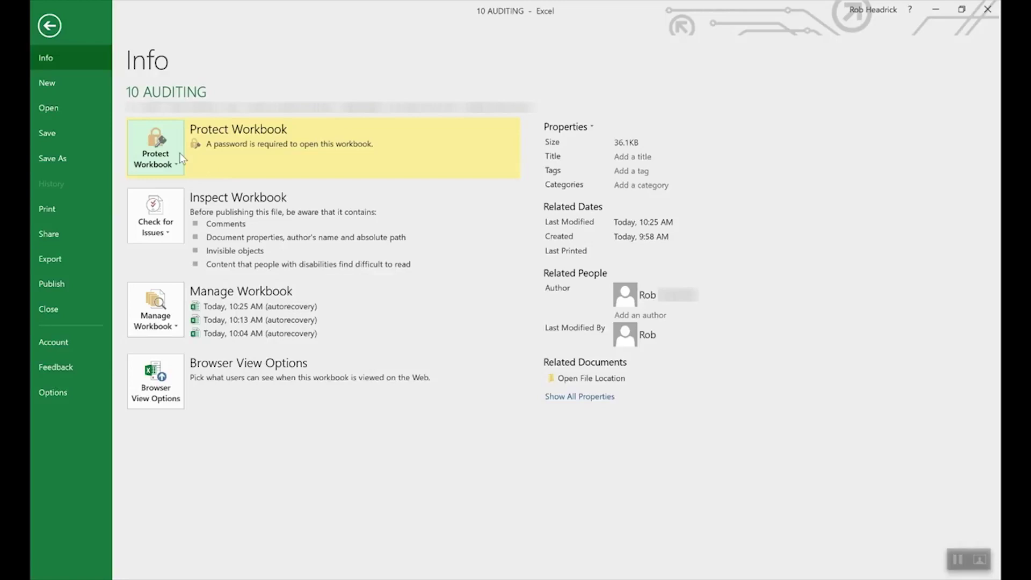
Delete the workbook's open password in Encrypt with Password to remove the encryption
{"action": "left_click", "coordinate": [164, 160]}
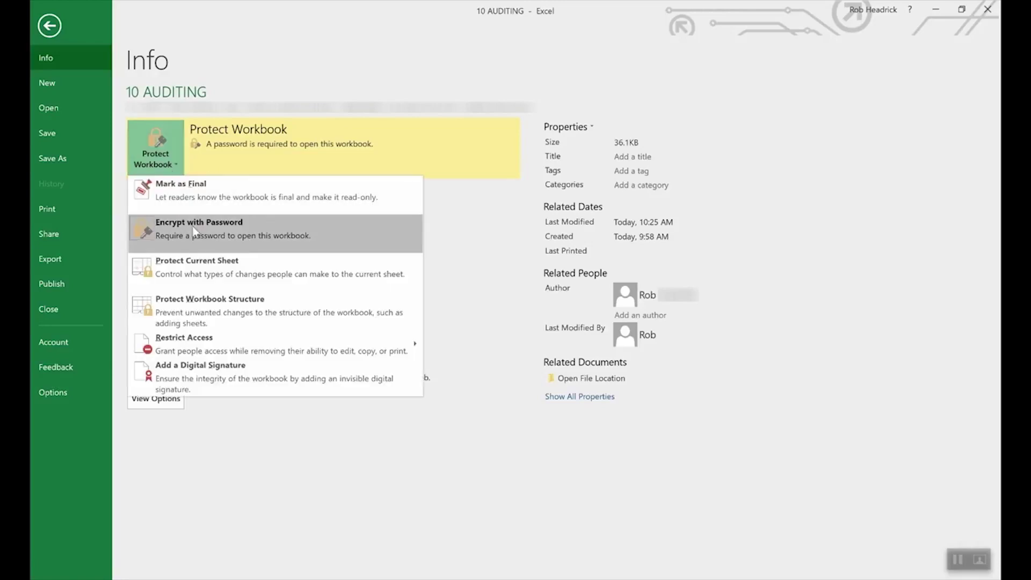
{"action": "left_click", "coordinate": [194, 230]}
{"action": "type", "text": "••••"}
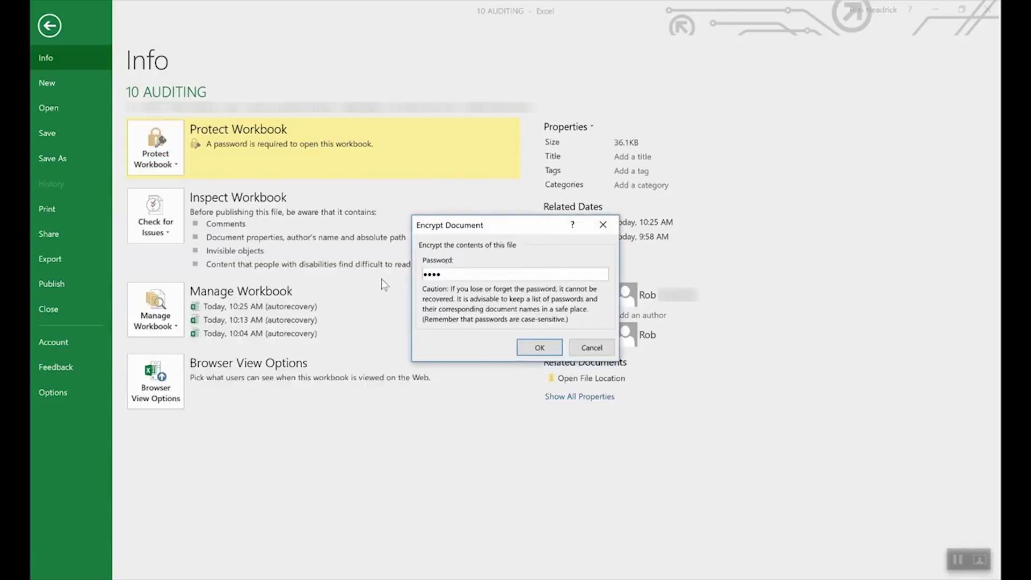
{"action": "double_click", "coordinate": [510, 272]}
{"action": "key", "text": "BackSpace"}
{"action": "left_click", "coordinate": [539, 347]}
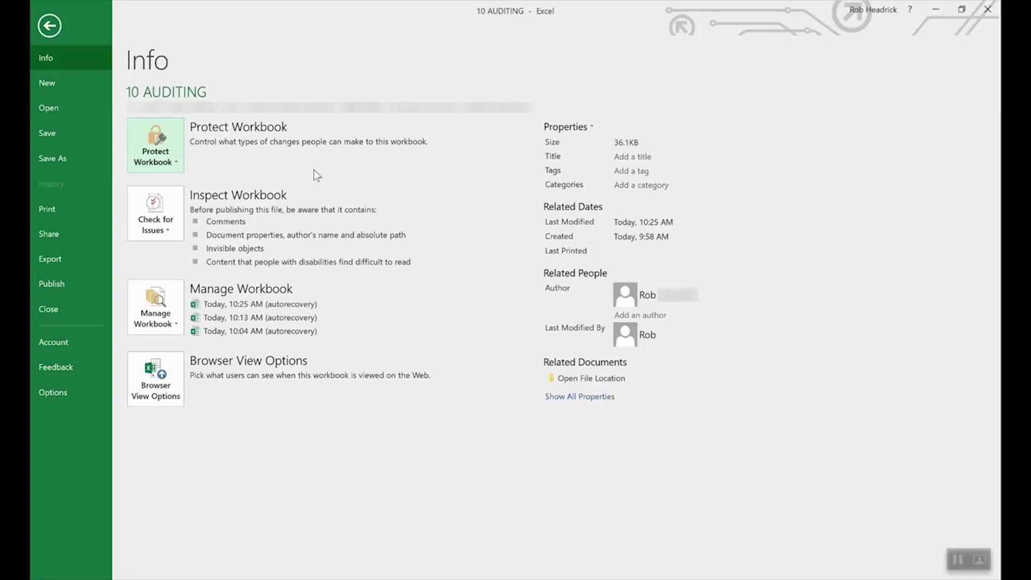
Review the Protect Current Sheet options and cancel without protecting the sheet
{"action": "left_click", "coordinate": [160, 141]}
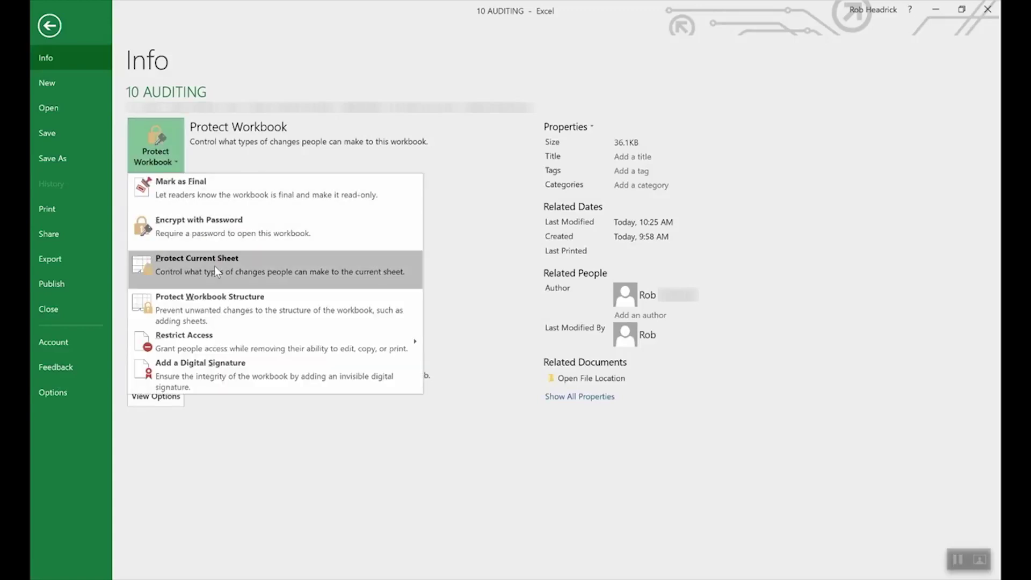
{"action": "left_click", "coordinate": [214, 266]}
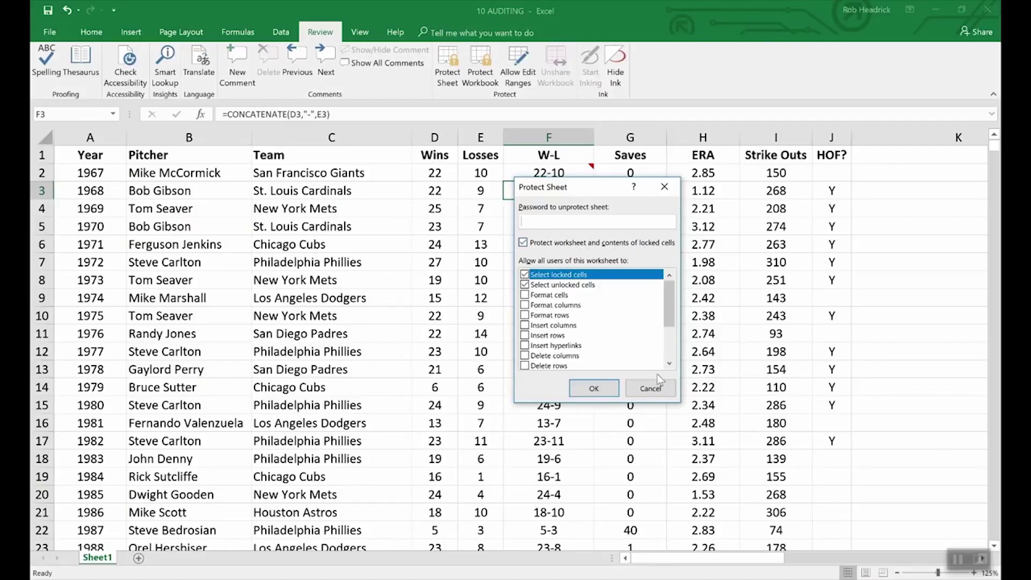
{"action": "left_click", "coordinate": [657, 389]}
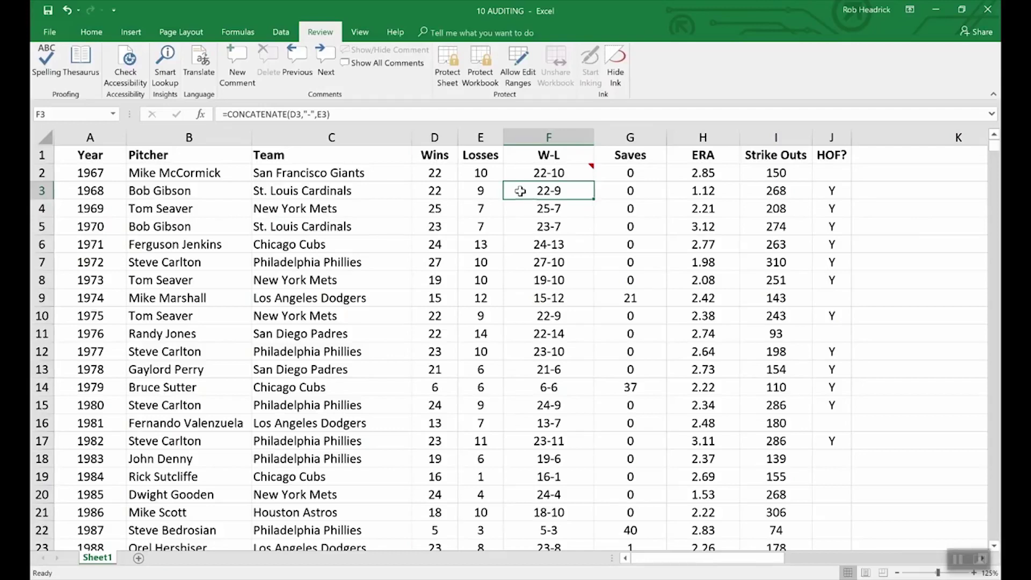
Set cell F3 to Hidden on the Format Cells Protection tab
{"action": "right_click", "coordinate": [557, 194]}
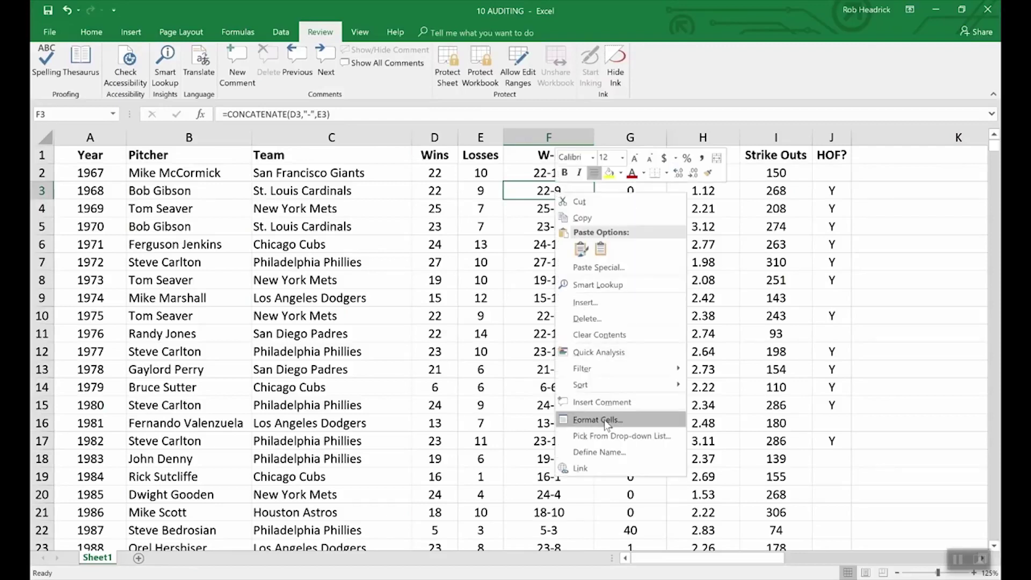
{"action": "left_click", "coordinate": [604, 421]}
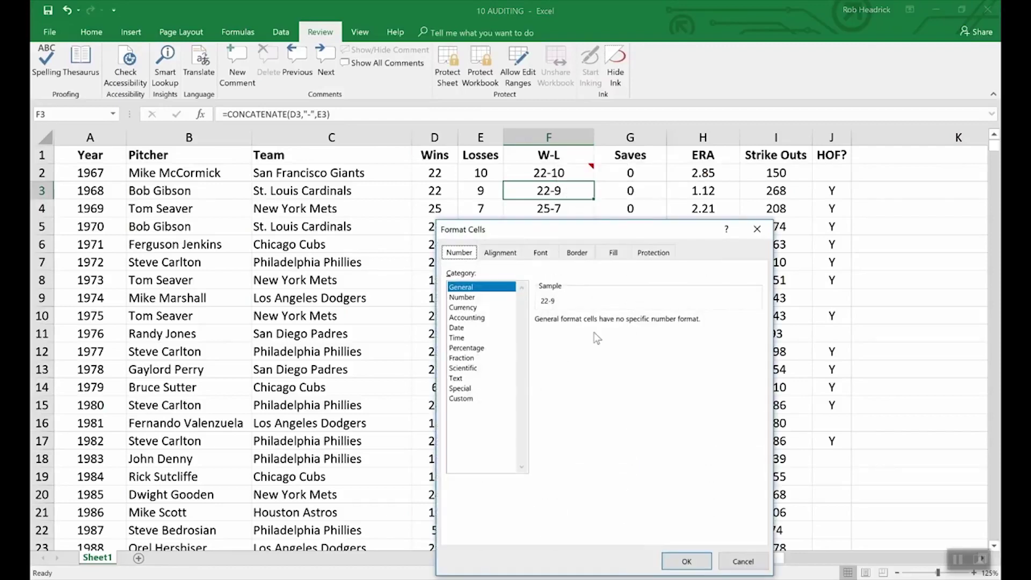
{"action": "left_click", "coordinate": [654, 255]}
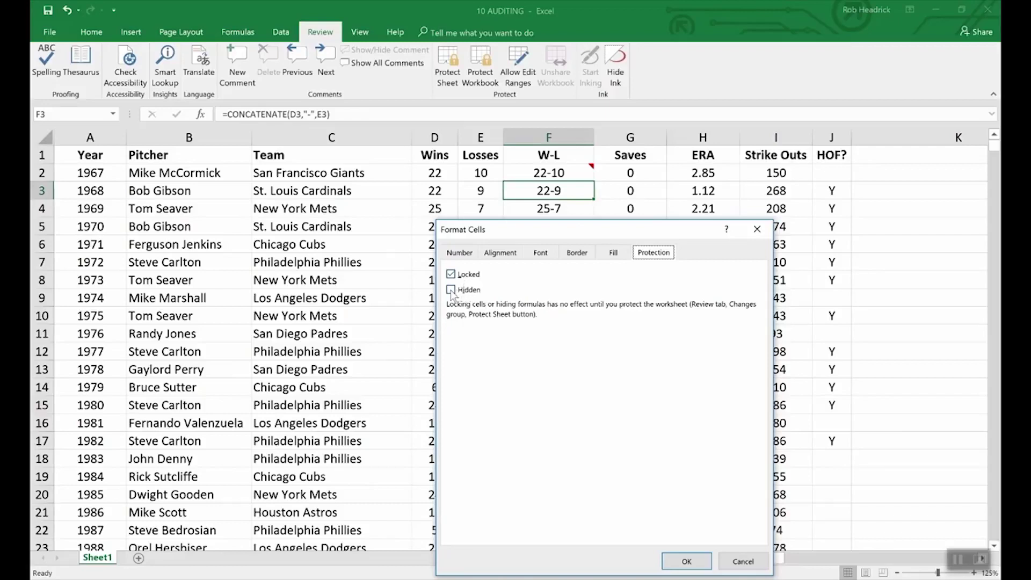
{"action": "left_click", "coordinate": [451, 290]}
{"action": "left_click", "coordinate": [687, 561]}
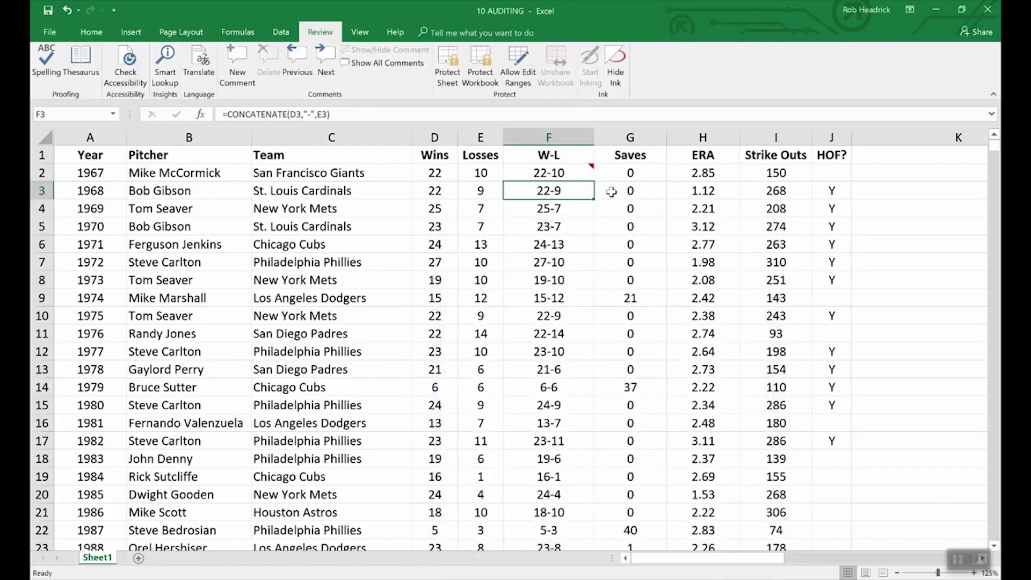
{"action": "left_click", "coordinate": [447, 67]}
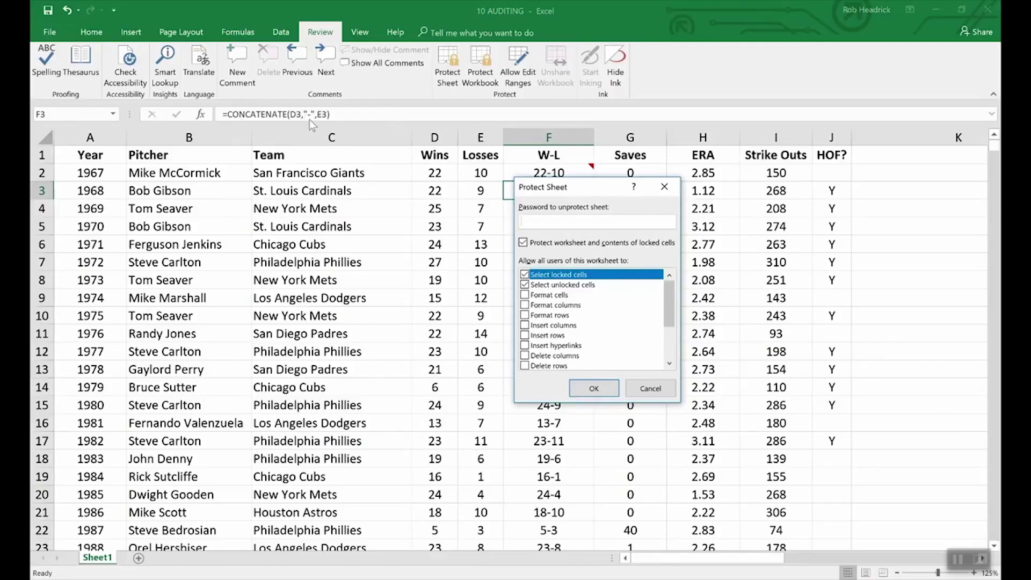
Protect Sheet1 with a password, entering and confirming it
{"action": "type", "text": "test"}
{"action": "left_click", "coordinate": [596, 391]}
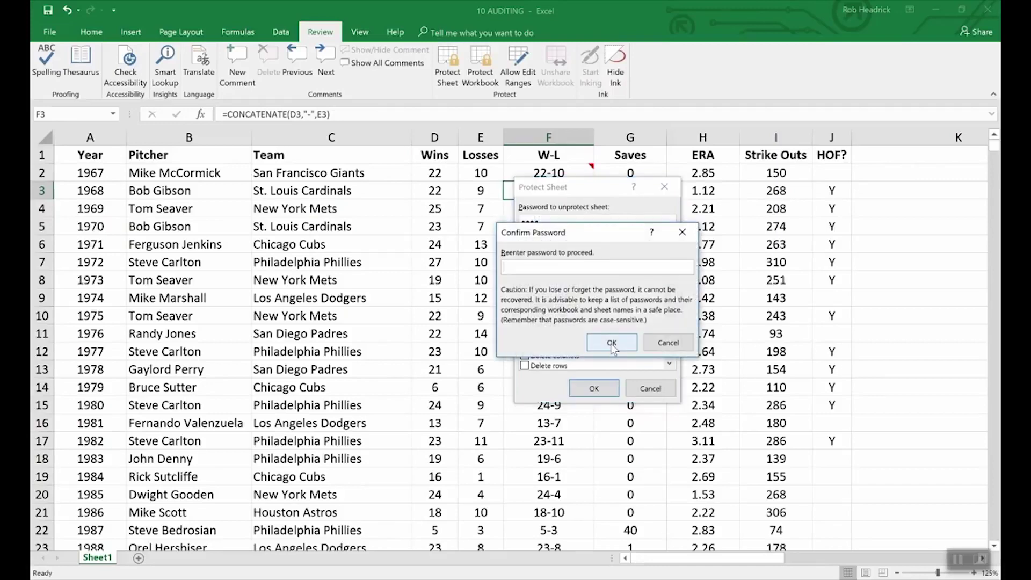
{"action": "type", "text": "test"}
{"action": "left_click", "coordinate": [611, 343]}
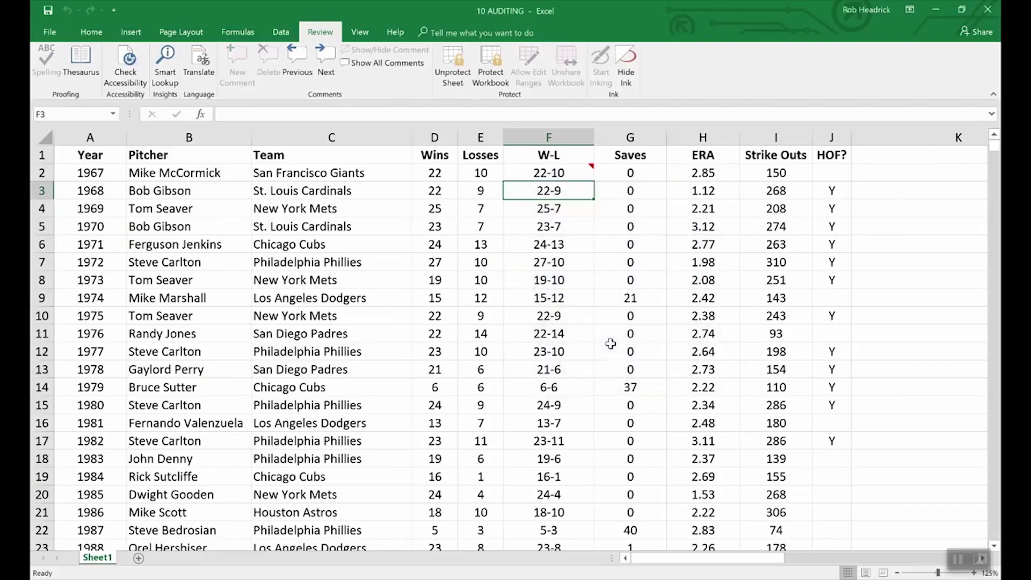
Check the F4 and F3 formulas, then keep F2's 'What a great season!' comment displayed
{"action": "key", "text": "Down"}
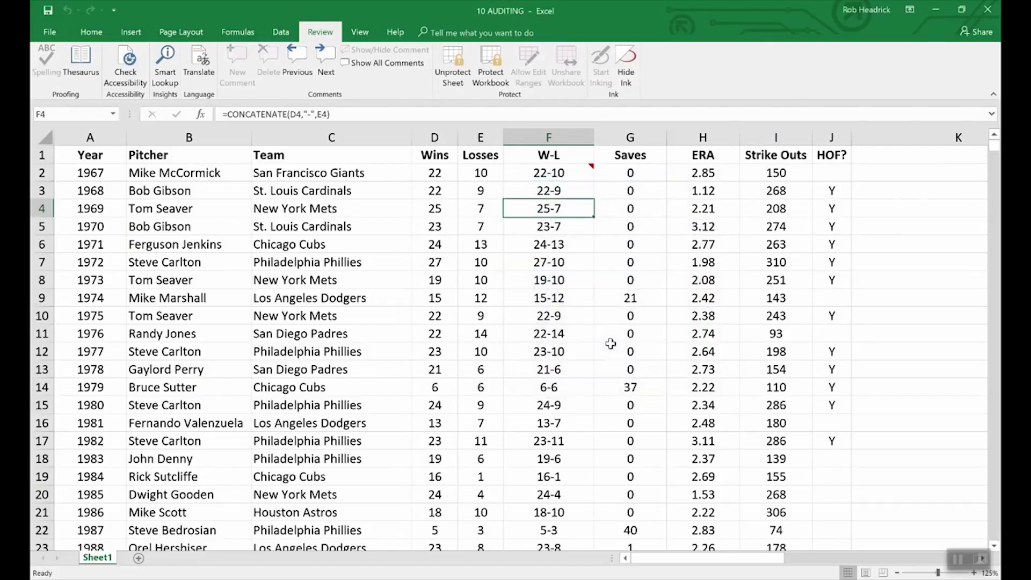
{"action": "key", "text": "Up"}
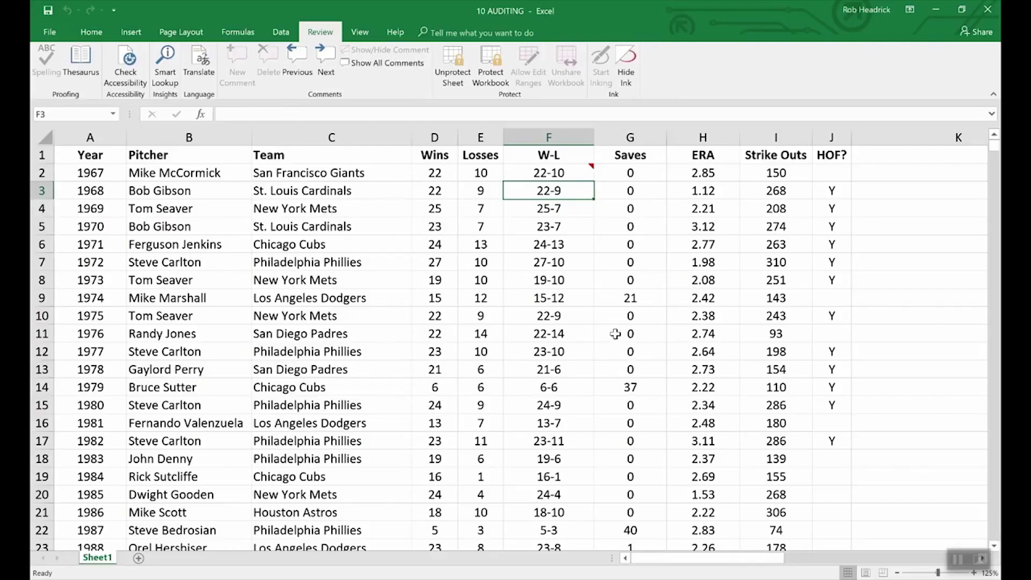
{"action": "left_click", "coordinate": [574, 174]}
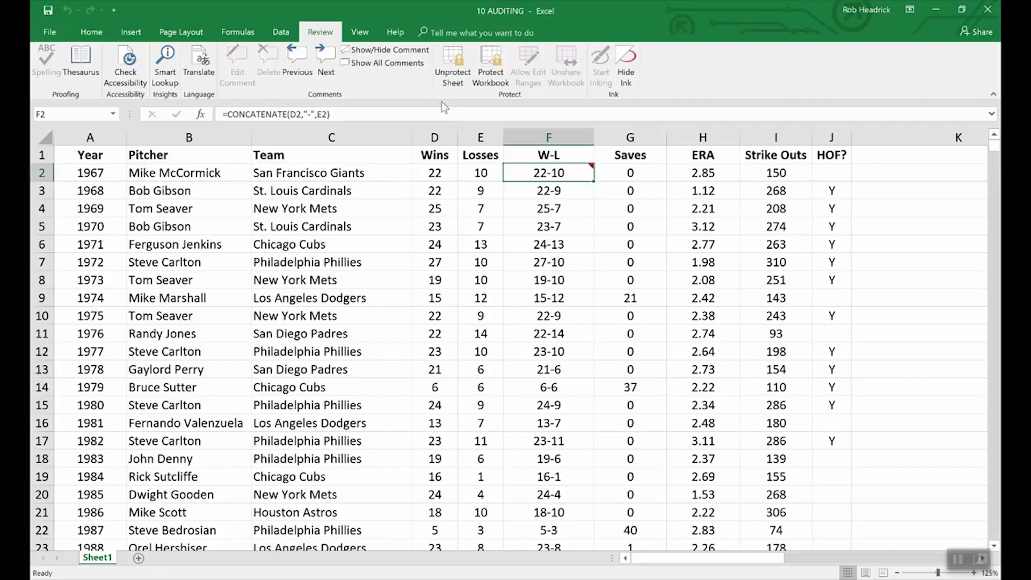
{"action": "left_click", "coordinate": [376, 49]}
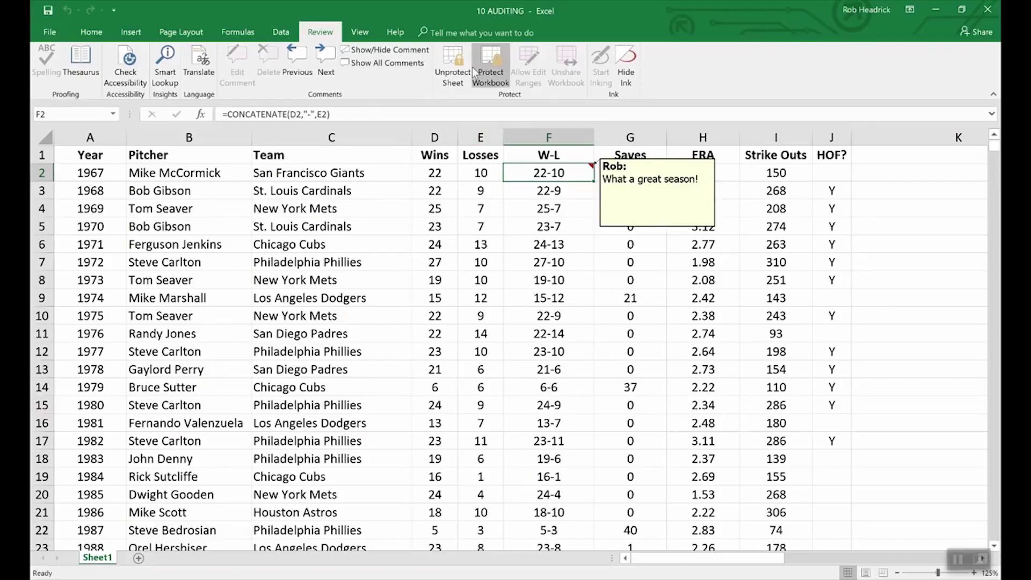
Unprotect Sheet1 with its password and bring up the options for F2's comment
{"action": "left_click", "coordinate": [453, 59]}
{"action": "type", "text": "password"}
{"action": "key", "text": "Return"}
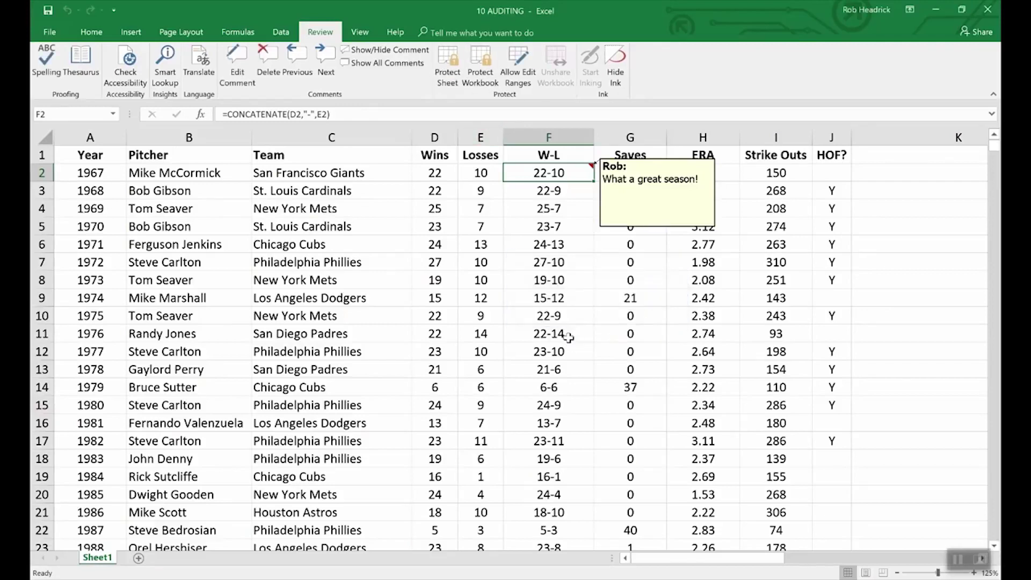
{"action": "right_click", "coordinate": [637, 231]}
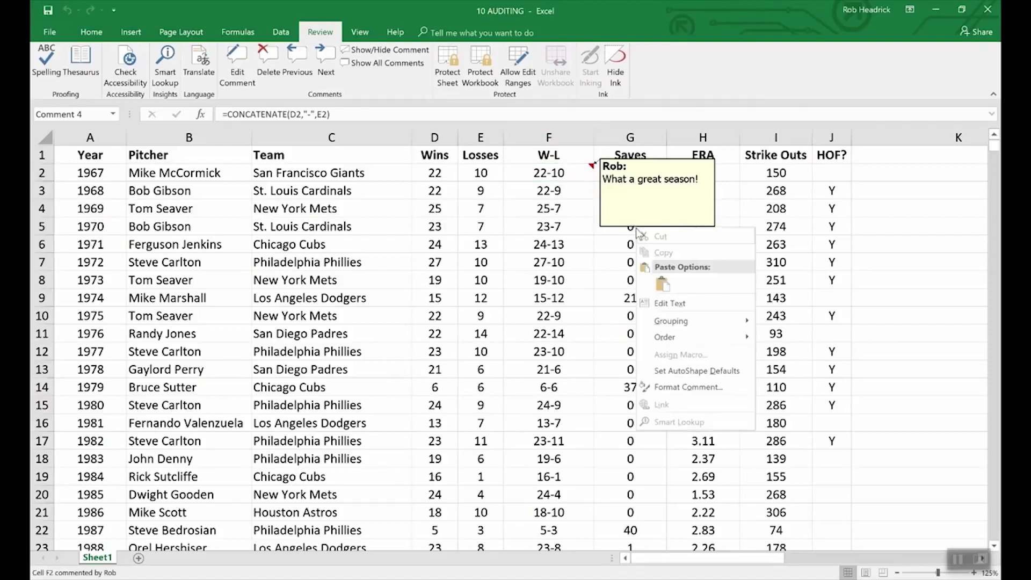
Inspect F2's comment formatting settings and close them without changes
{"action": "left_click", "coordinate": [698, 387]}
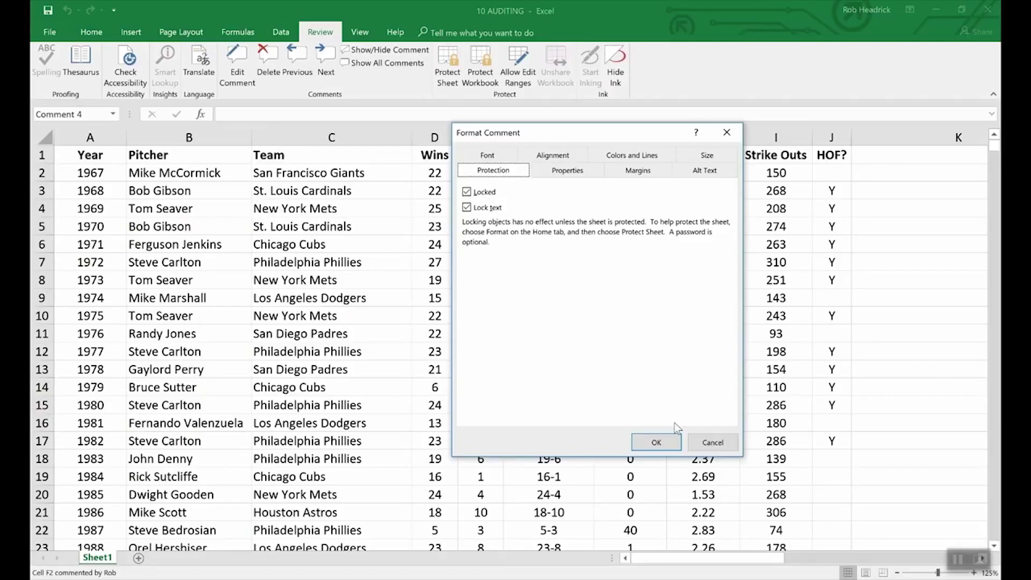
{"action": "left_click", "coordinate": [701, 443]}
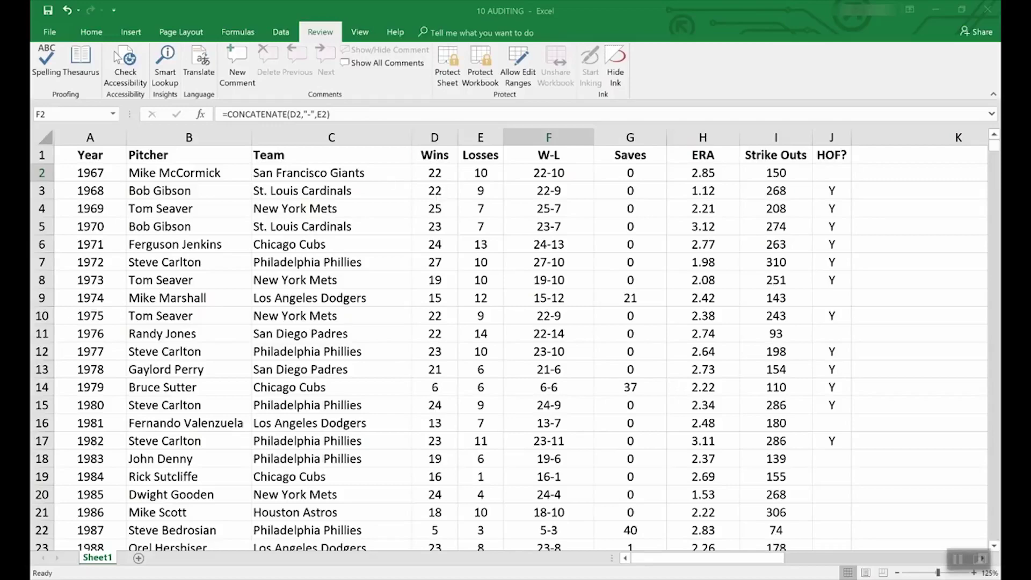
{"action": "left_click", "coordinate": [47, 36]}
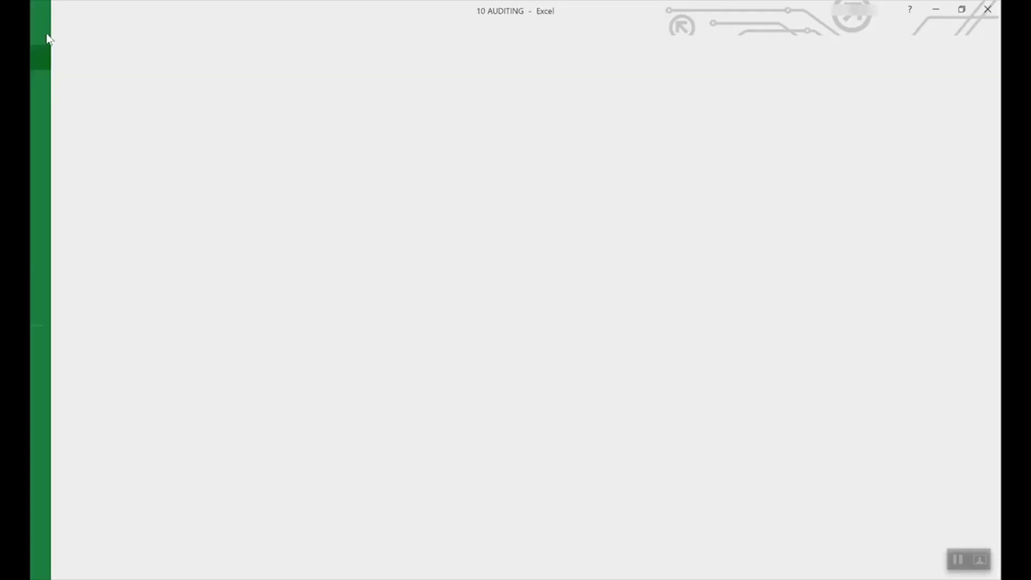
{"action": "left_click", "coordinate": [44, 82]}
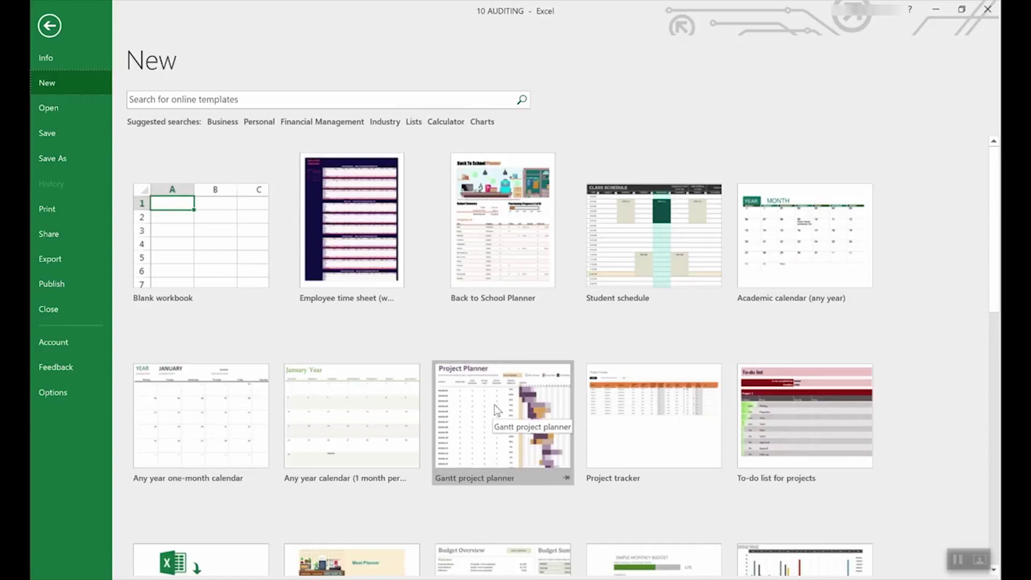
{"action": "scroll", "coordinate": [553, 427], "scroll_direction": "down", "scroll_amount": 5}
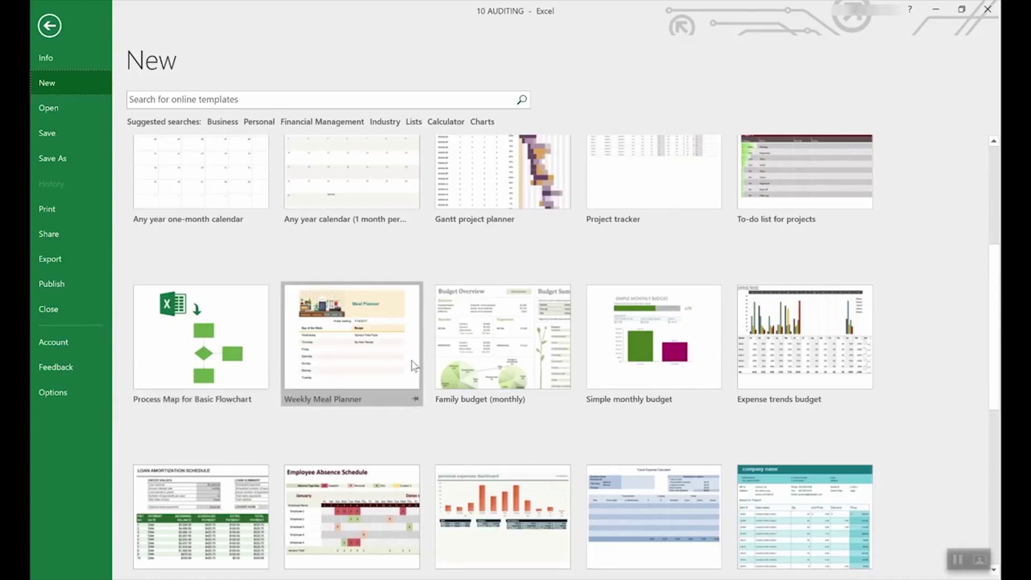
{"action": "scroll", "coordinate": [462, 364], "scroll_direction": "down", "scroll_amount": 3}
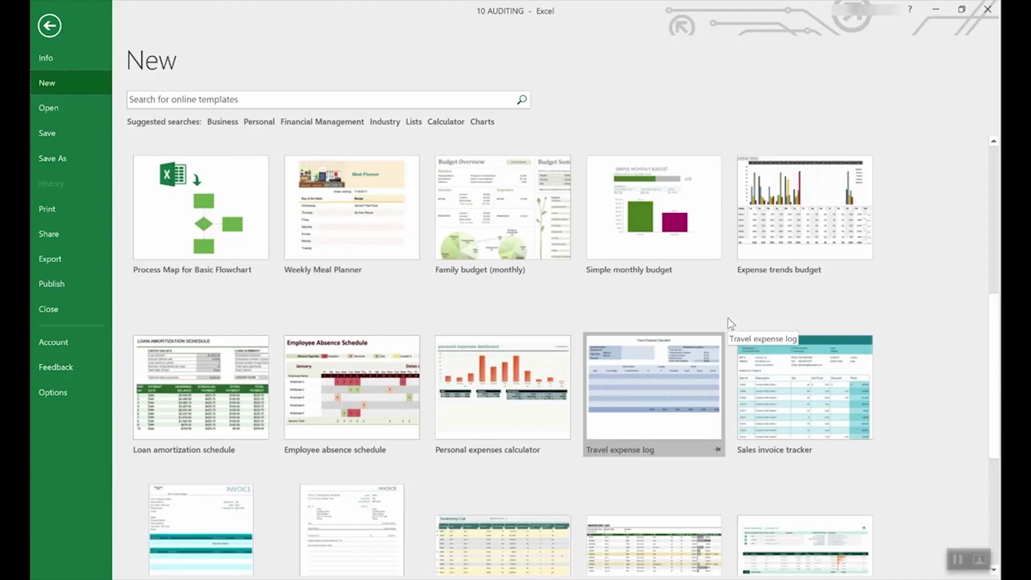
{"action": "scroll", "coordinate": [727, 318], "scroll_direction": "up", "scroll_amount": 9}
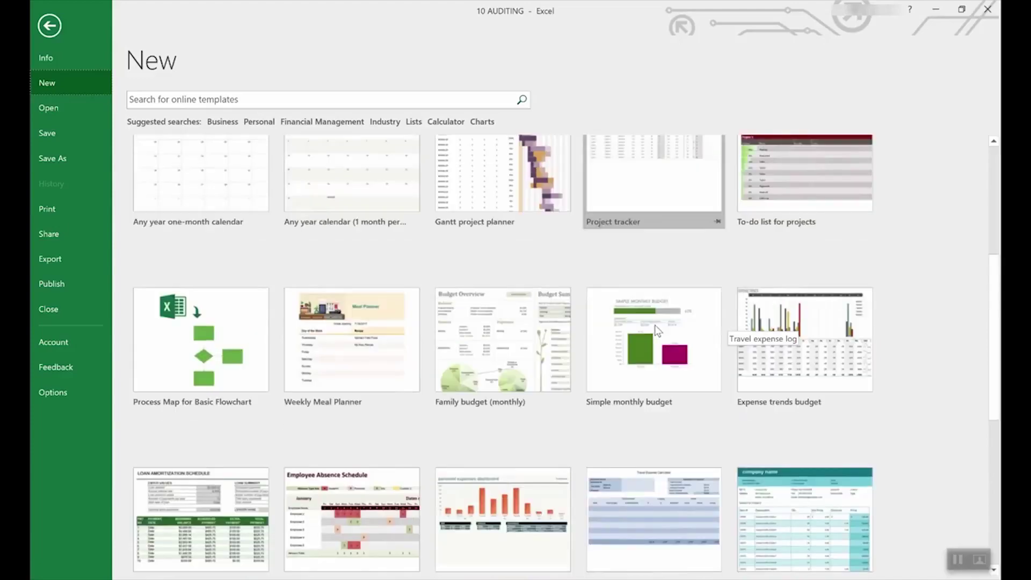
{"action": "scroll", "coordinate": [650, 356], "scroll_direction": "down", "scroll_amount": 3}
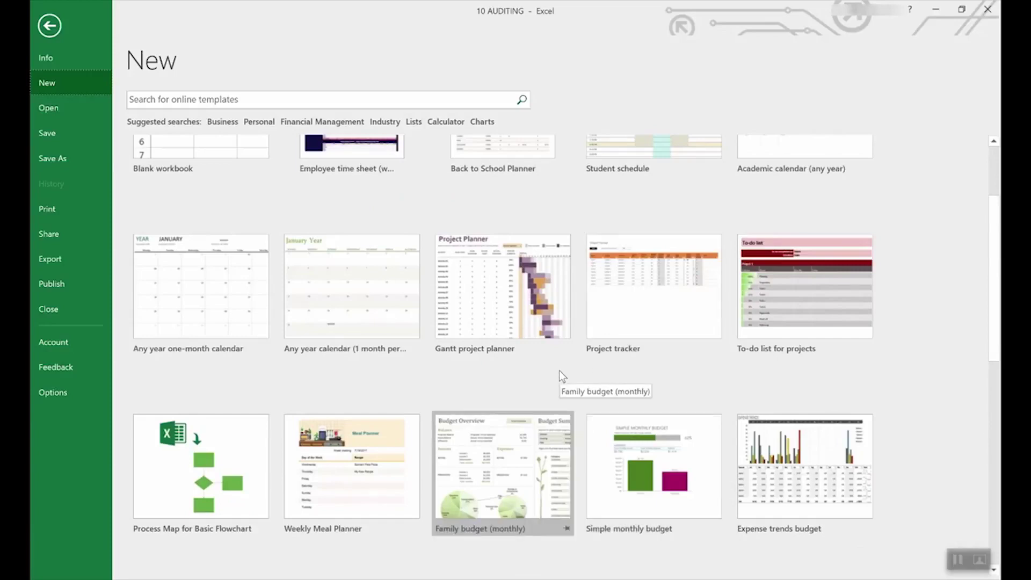
{"action": "scroll", "coordinate": [559, 369], "scroll_direction": "down", "scroll_amount": 3}
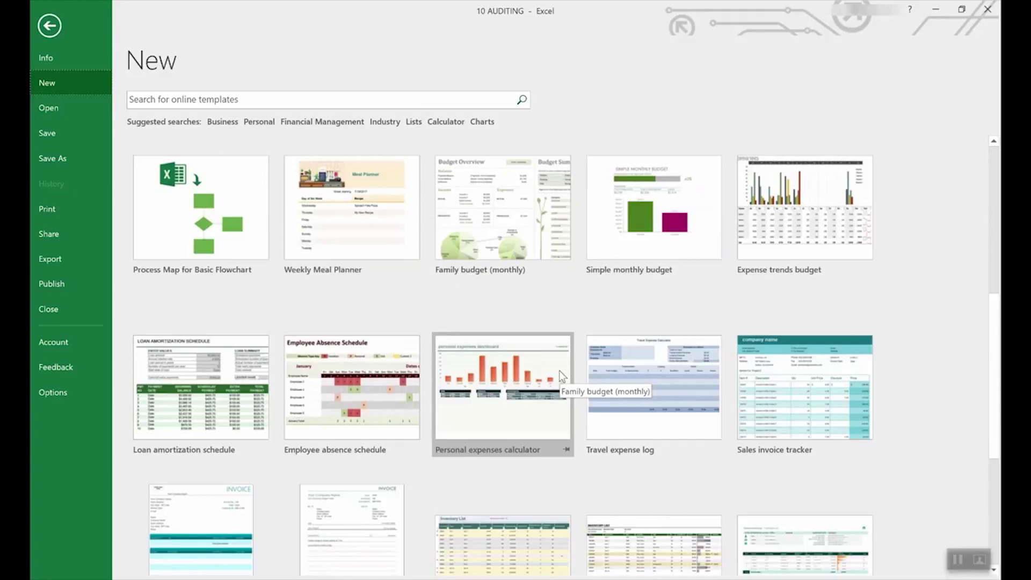
{"action": "scroll", "coordinate": [559, 370], "scroll_direction": "down", "scroll_amount": 3}
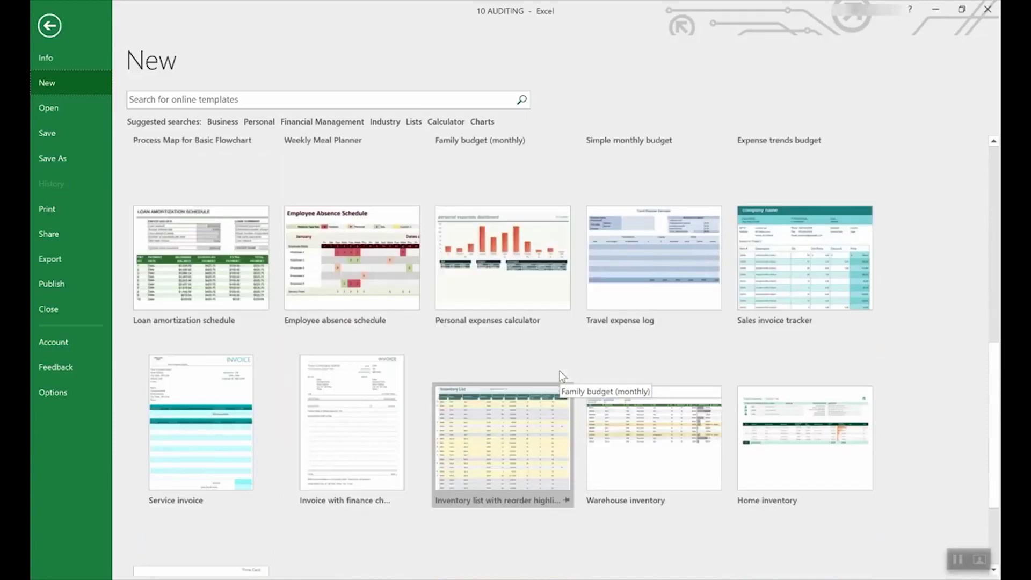
{"action": "scroll", "coordinate": [559, 371], "scroll_direction": "up", "scroll_amount": 3}
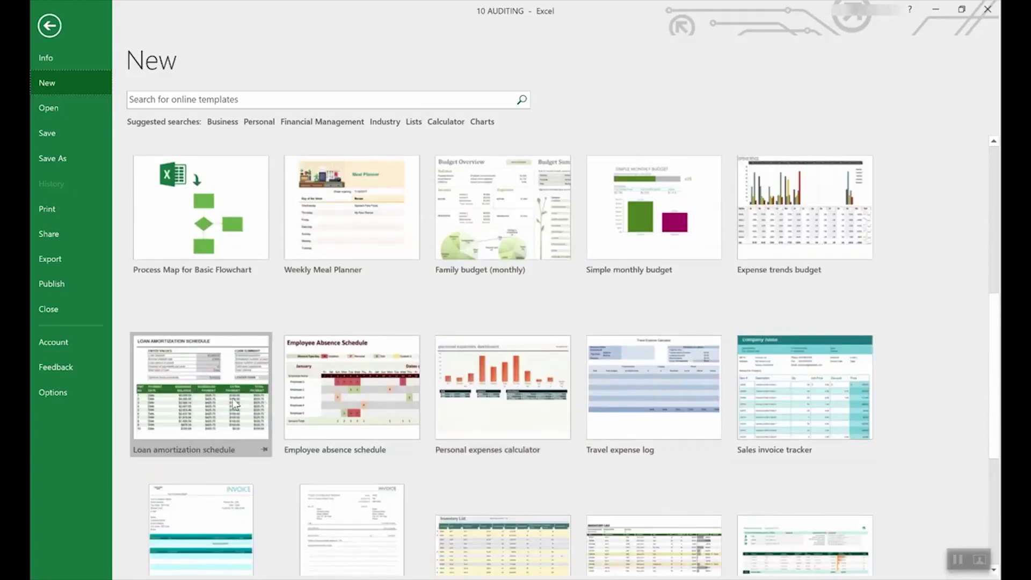
Create a workbook from the Loan amortization schedule template and select the interest rate cell
{"action": "left_click", "coordinate": [203, 366]}
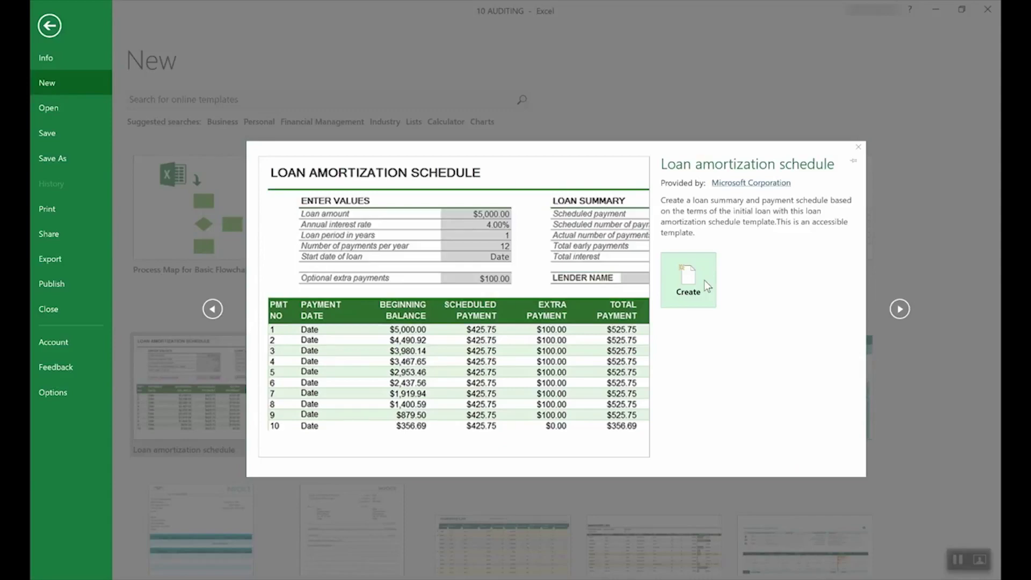
{"action": "left_click", "coordinate": [704, 279]}
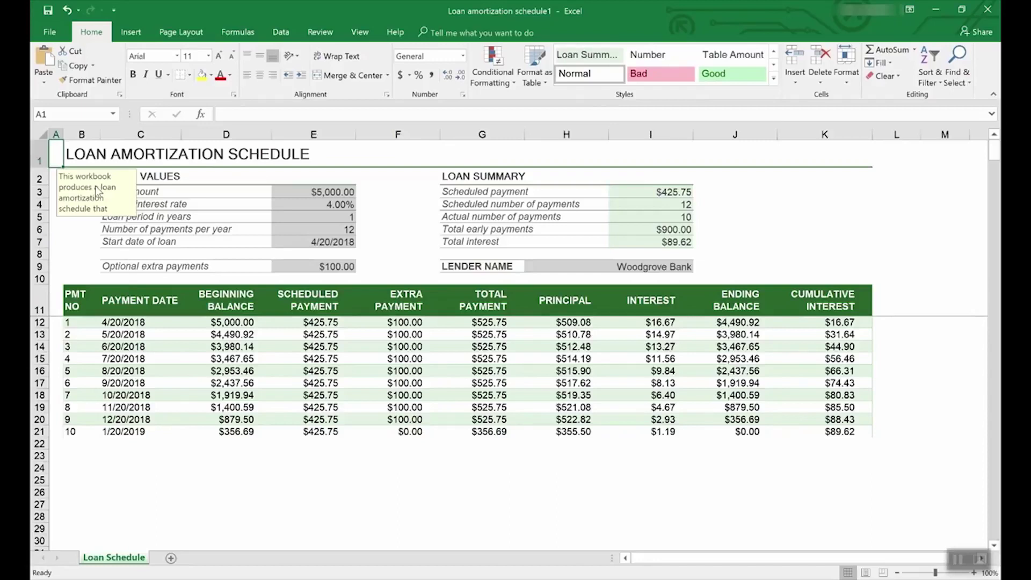
{"action": "left_click", "coordinate": [334, 205]}
Select the loan amount cell, then go to the File backstage Info page
{"action": "left_click", "coordinate": [338, 192]}
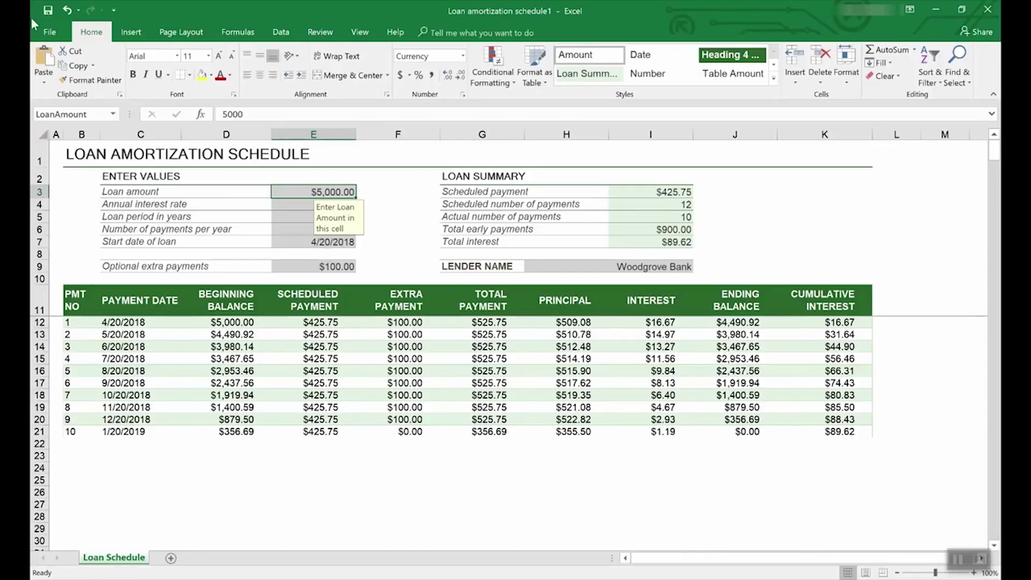
{"action": "left_click", "coordinate": [51, 30]}
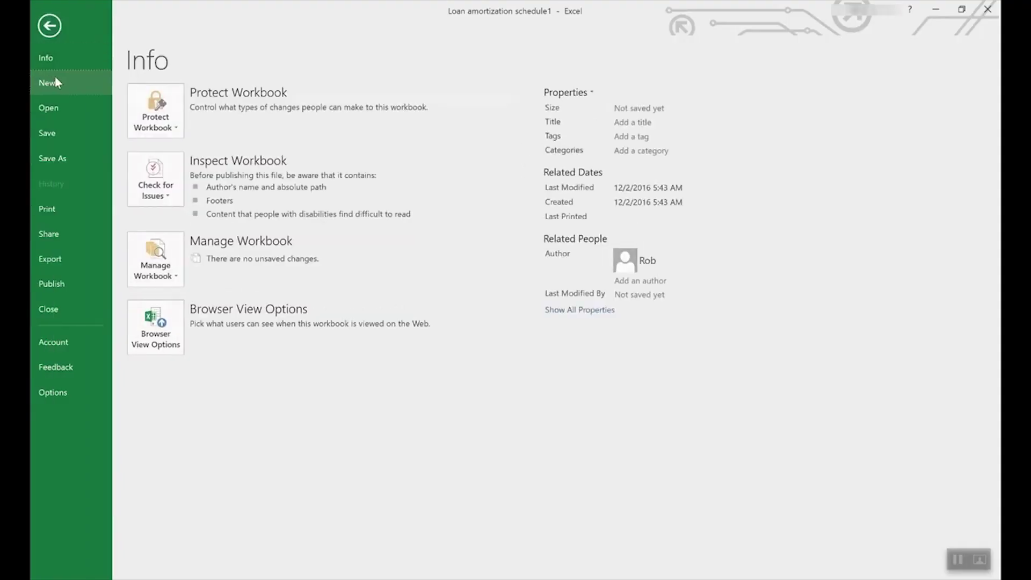
Search the new-workbook templates for Lists and browse through the results
{"action": "left_click", "coordinate": [55, 80]}
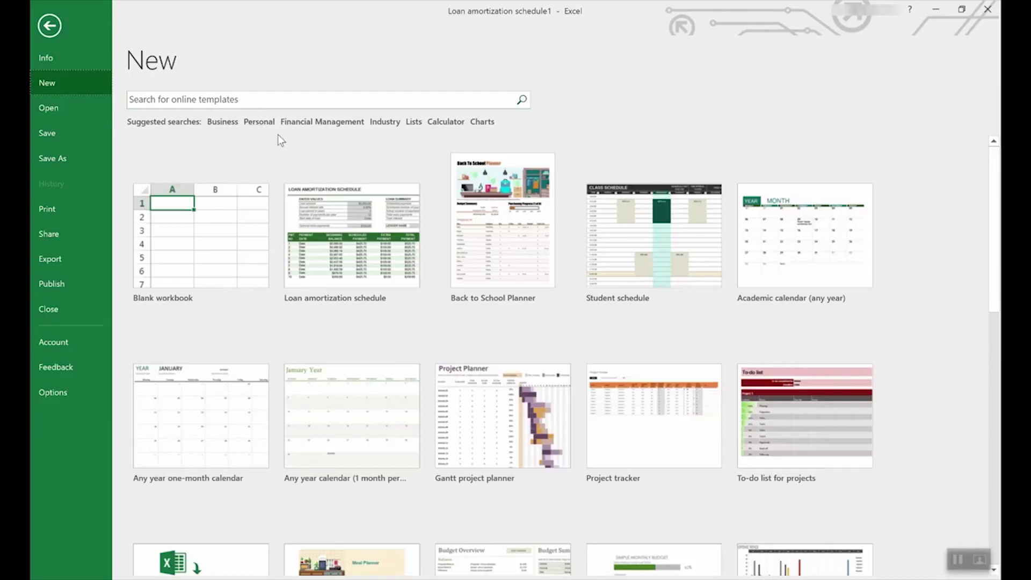
{"action": "left_click", "coordinate": [413, 122]}
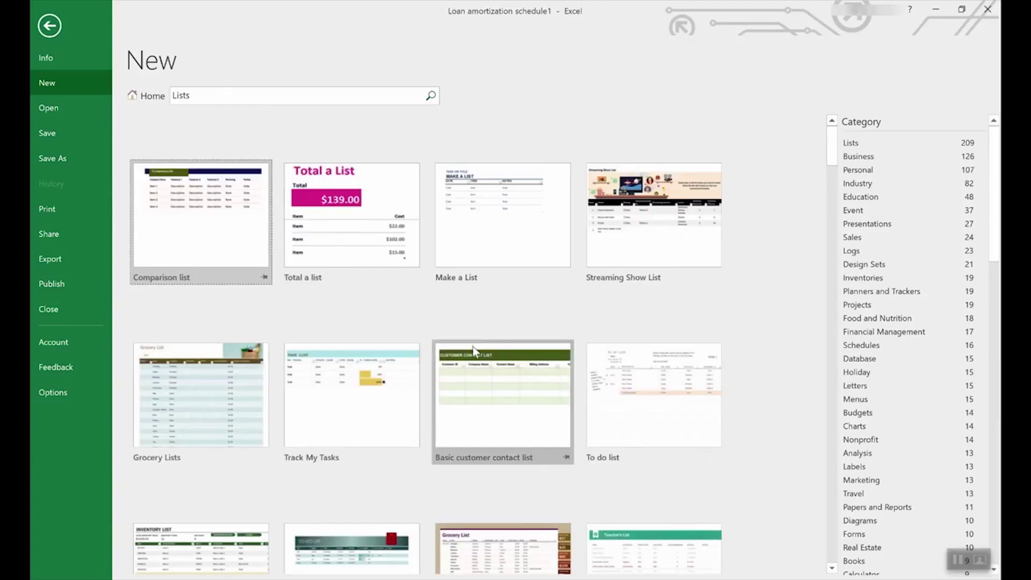
{"action": "scroll", "coordinate": [472, 346], "scroll_direction": "down", "scroll_amount": 3}
{"action": "scroll", "coordinate": [473, 346], "scroll_direction": "down", "scroll_amount": 3}
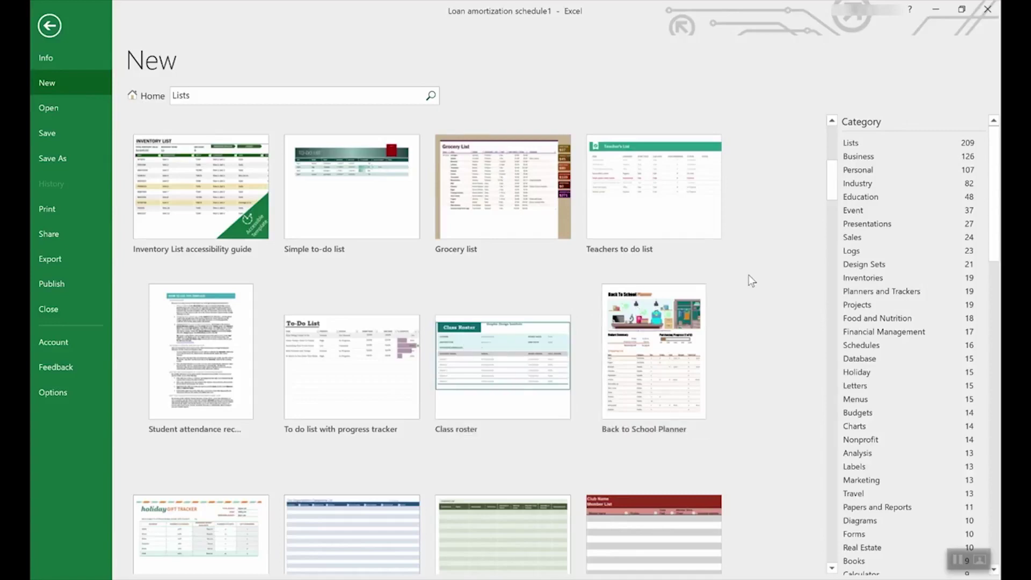
{"action": "scroll", "coordinate": [922, 289], "scroll_direction": "down", "scroll_amount": 2}
{"action": "scroll", "coordinate": [971, 243], "scroll_direction": "down", "scroll_amount": 9}
{"action": "left_click_drag", "start_coordinate": [1000, 344], "coordinate": [948, 210]}
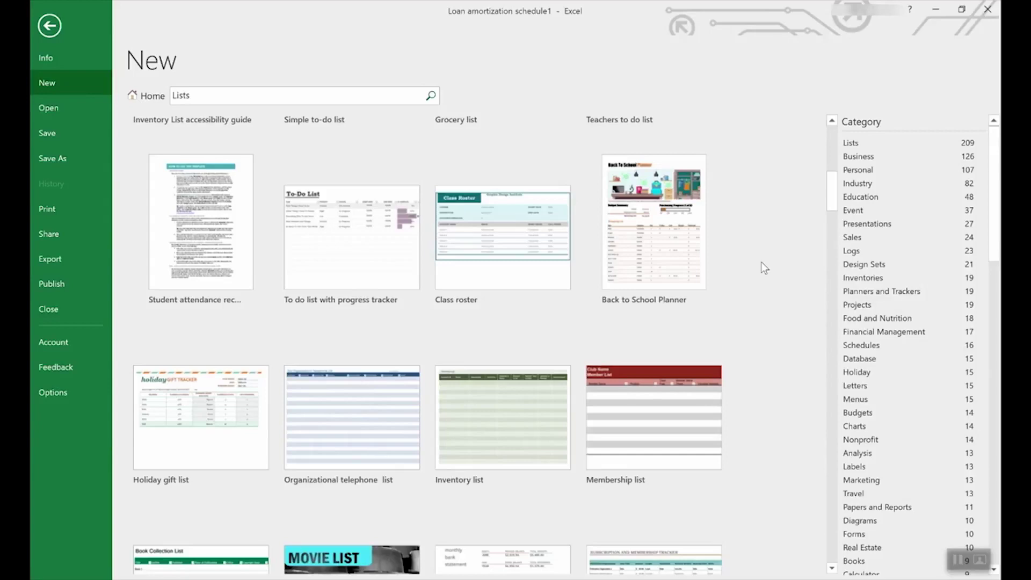
Return to the main template gallery and scroll down to the Employee time sheet template
{"action": "left_click", "coordinate": [144, 96]}
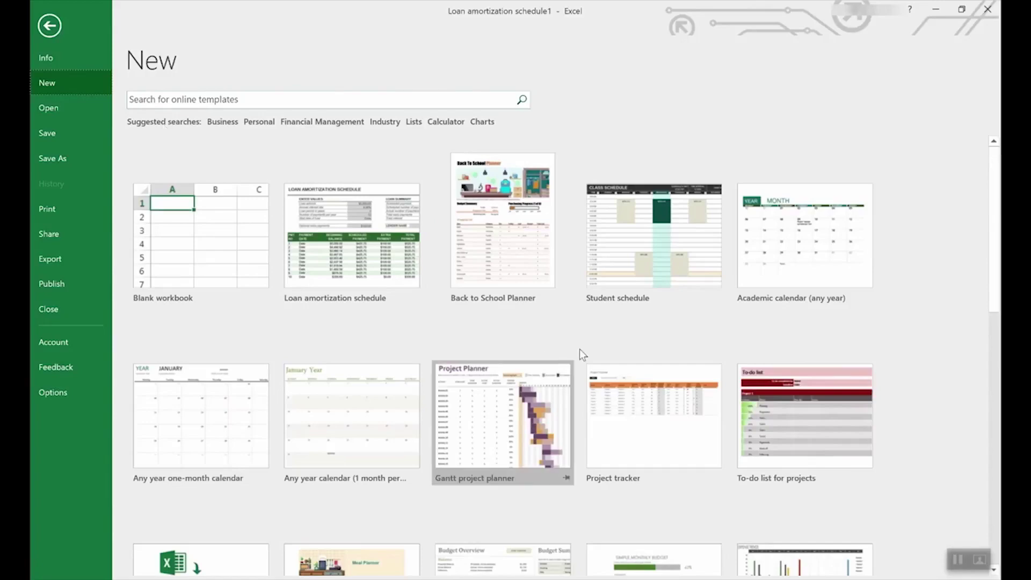
{"action": "scroll", "coordinate": [578, 349], "scroll_direction": "down", "scroll_amount": 10}
{"action": "scroll", "coordinate": [599, 350], "scroll_direction": "down", "scroll_amount": 3}
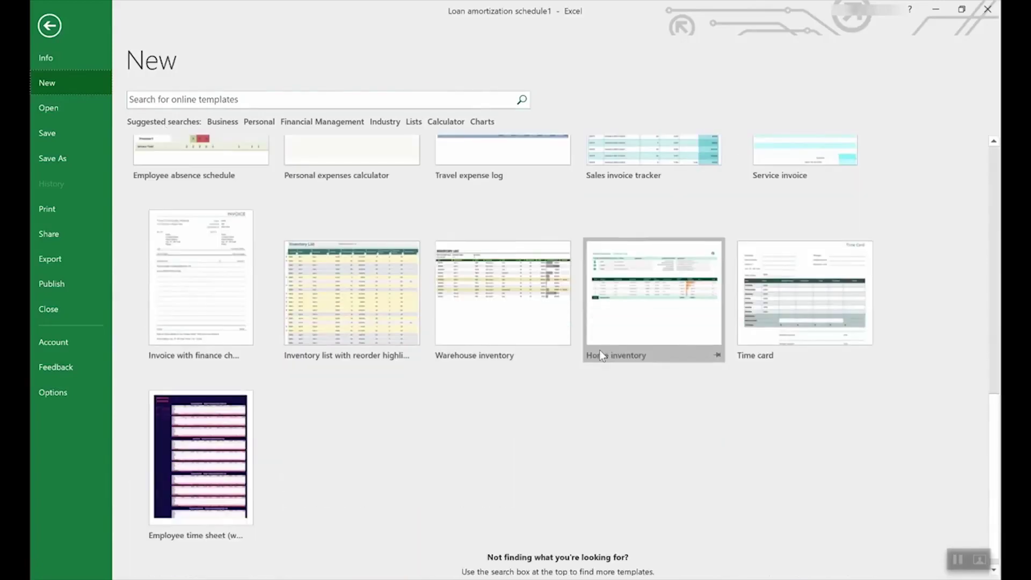
Create a workbook from the Employee time sheet template and inspect the SUMIF totals in C14 and C15
{"action": "left_click", "coordinate": [196, 434]}
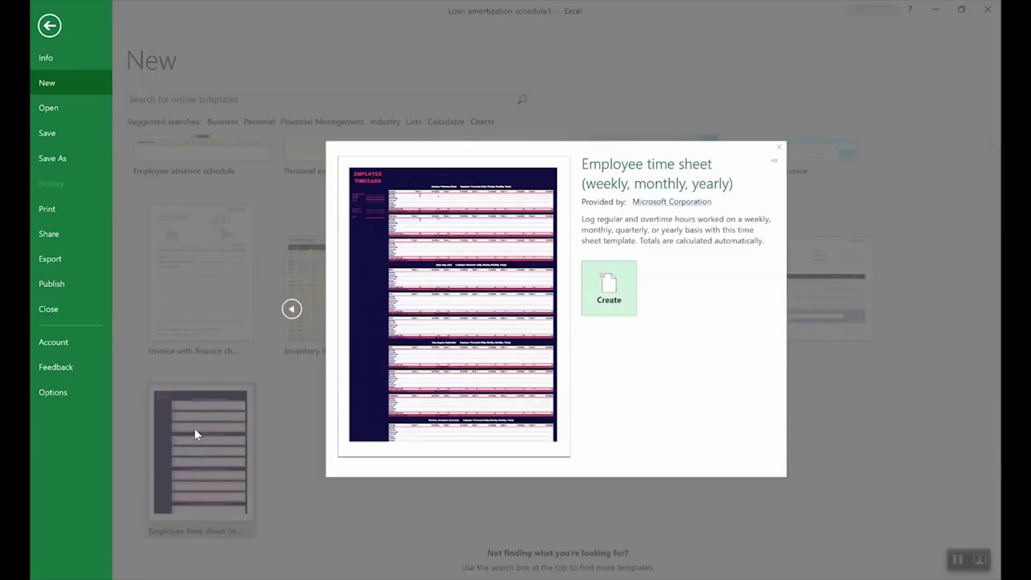
{"action": "left_click", "coordinate": [617, 291]}
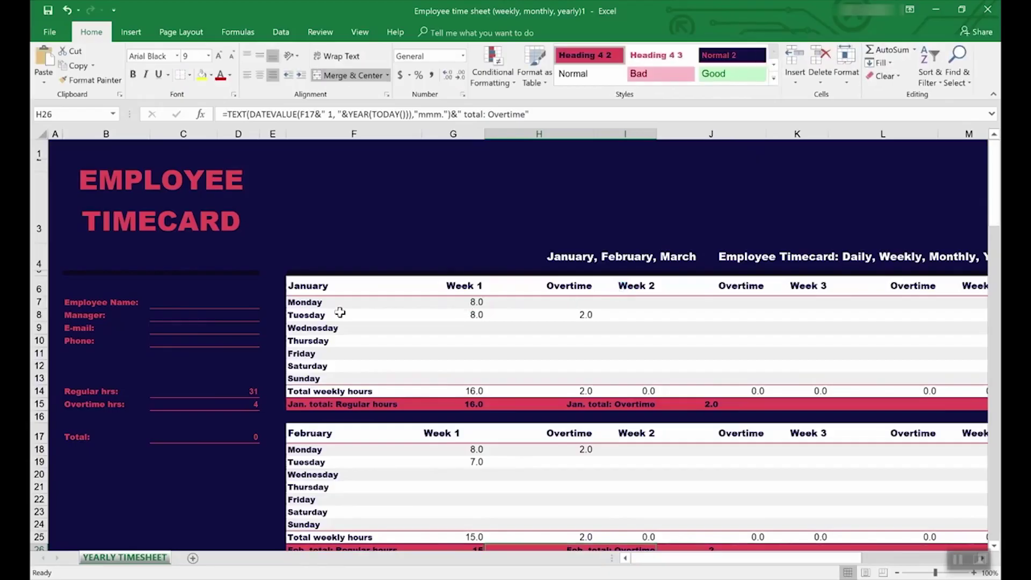
{"action": "left_click", "coordinate": [189, 392]}
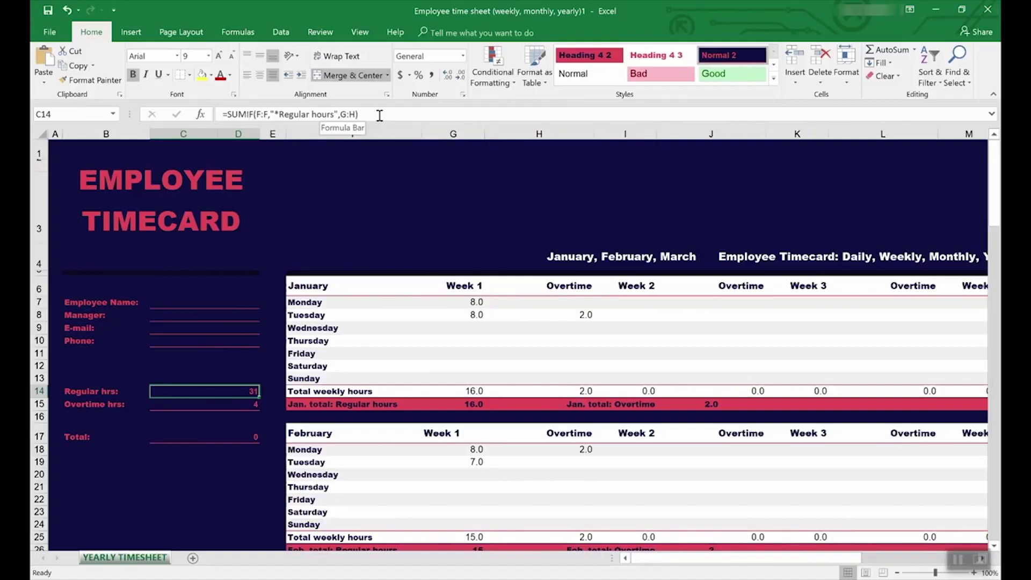
{"action": "left_click", "coordinate": [239, 406]}
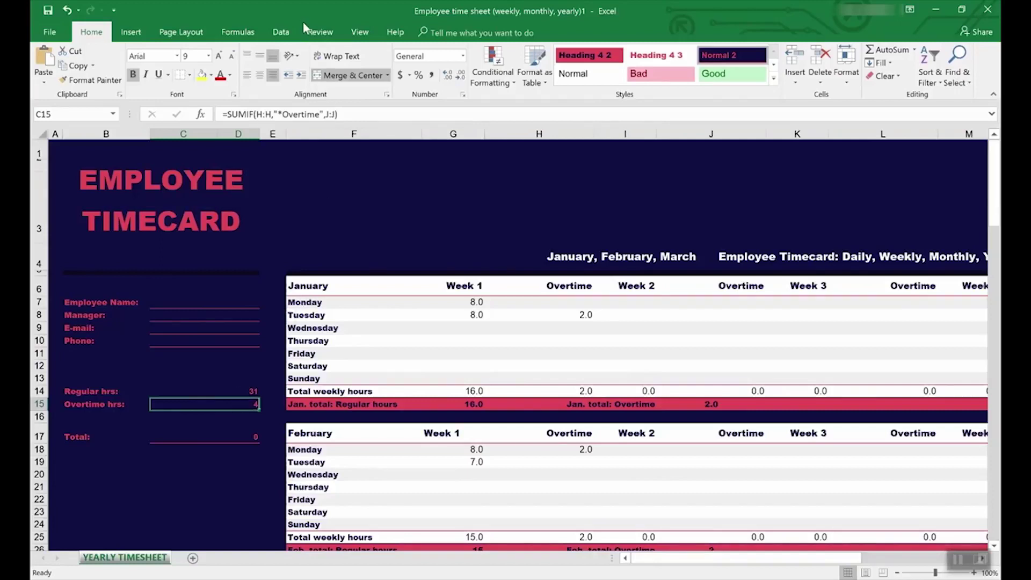
{"action": "left_click", "coordinate": [319, 33]}
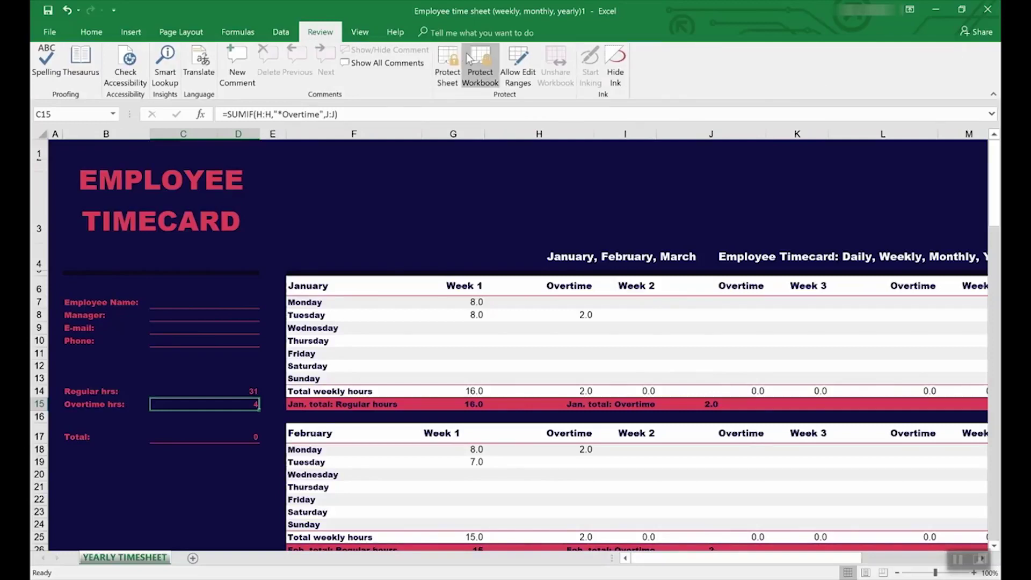
Trace the precedents of the Overtime hrs total in C15, then select the Regular hrs cell C14
{"action": "left_click", "coordinate": [238, 32]}
{"action": "left_click", "coordinate": [527, 54]}
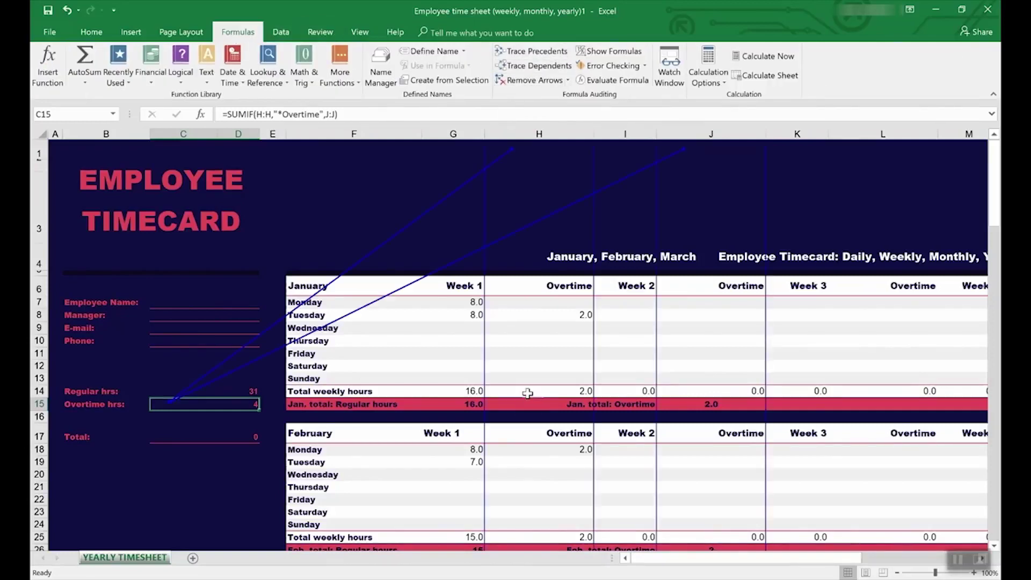
{"action": "scroll", "coordinate": [528, 391], "scroll_direction": "down", "scroll_amount": 8}
{"action": "scroll", "coordinate": [528, 390], "scroll_direction": "up", "scroll_amount": 8}
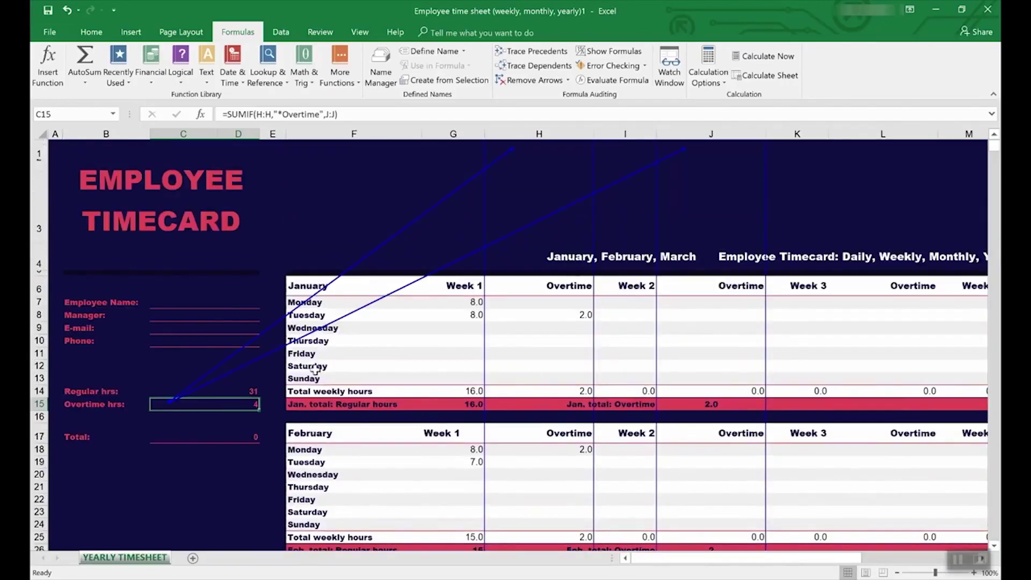
{"action": "left_click", "coordinate": [209, 391]}
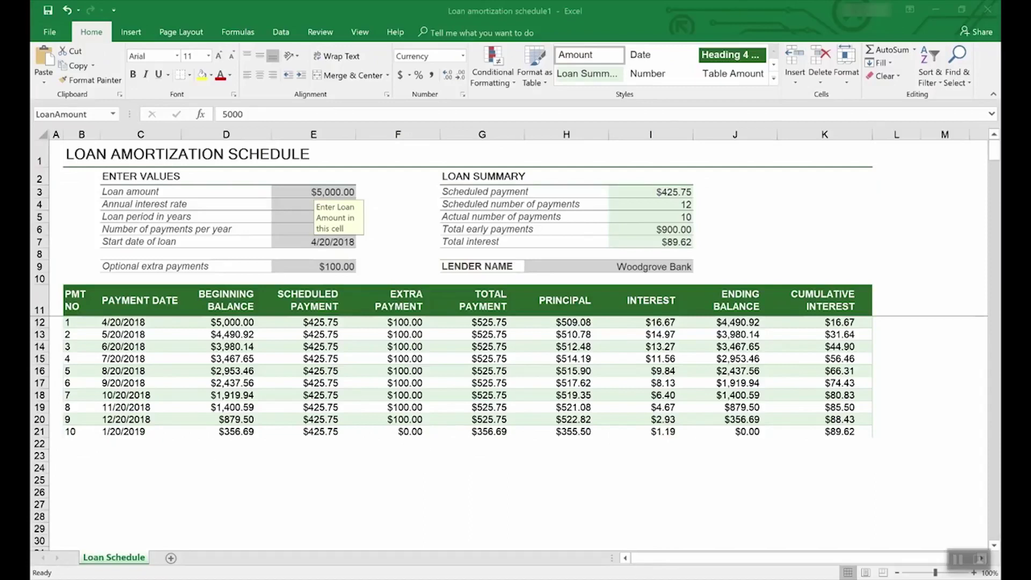
Bring up Save As for the loan workbook on This PC's Documents folder
{"action": "left_click", "coordinate": [52, 32]}
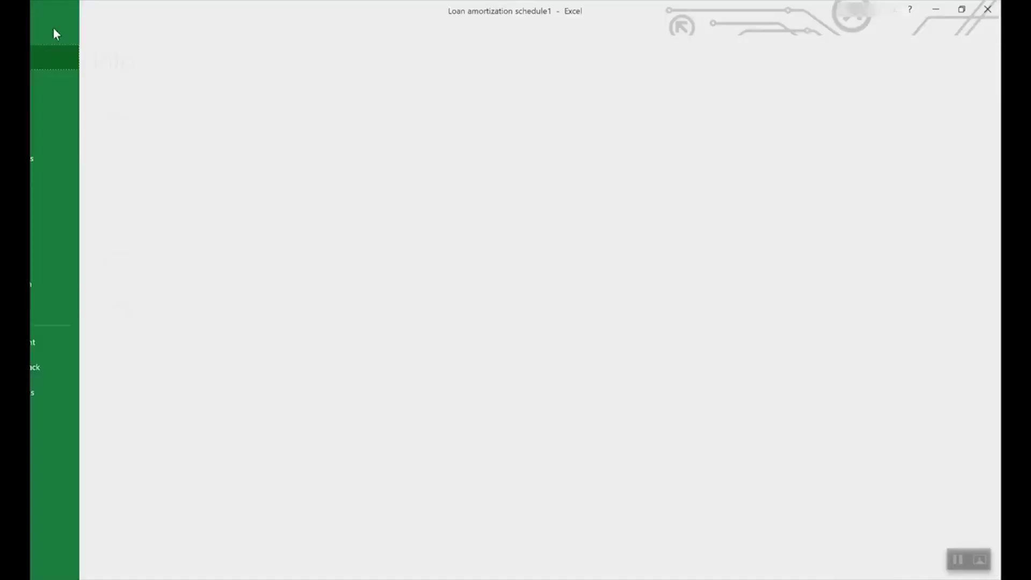
{"action": "left_click", "coordinate": [66, 158]}
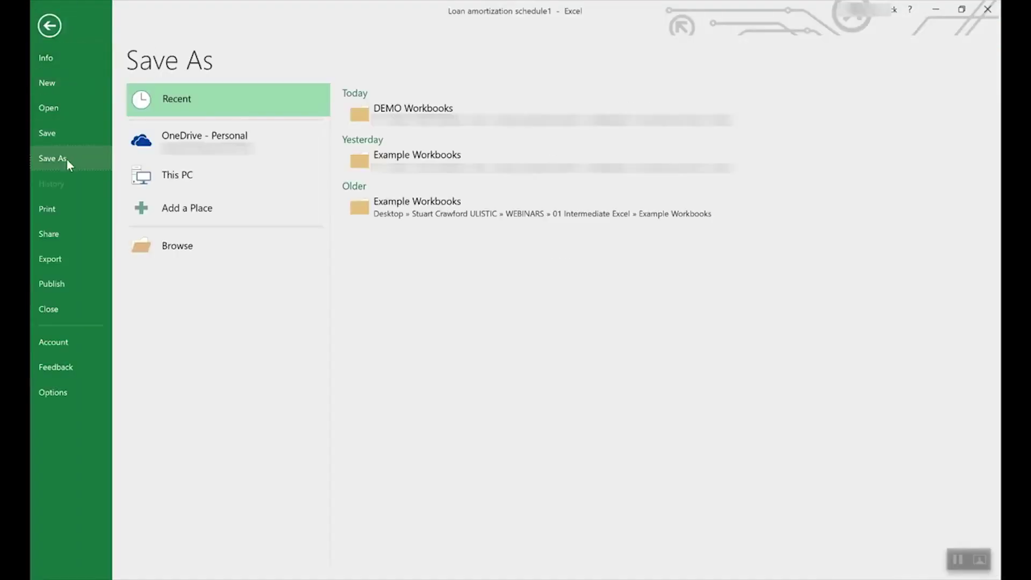
{"action": "left_click", "coordinate": [220, 138]}
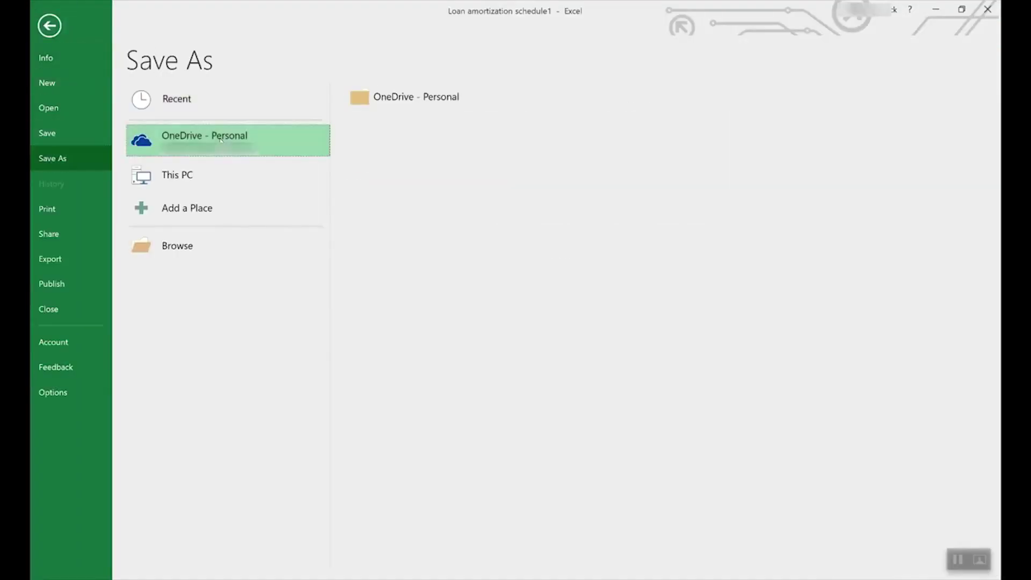
{"action": "left_click", "coordinate": [194, 170]}
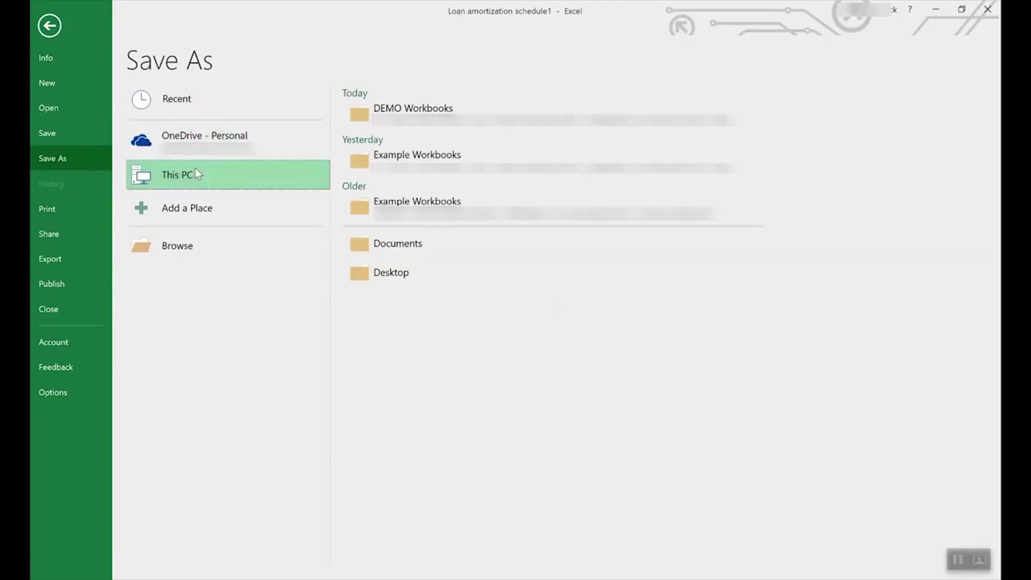
{"action": "left_click", "coordinate": [234, 175]}
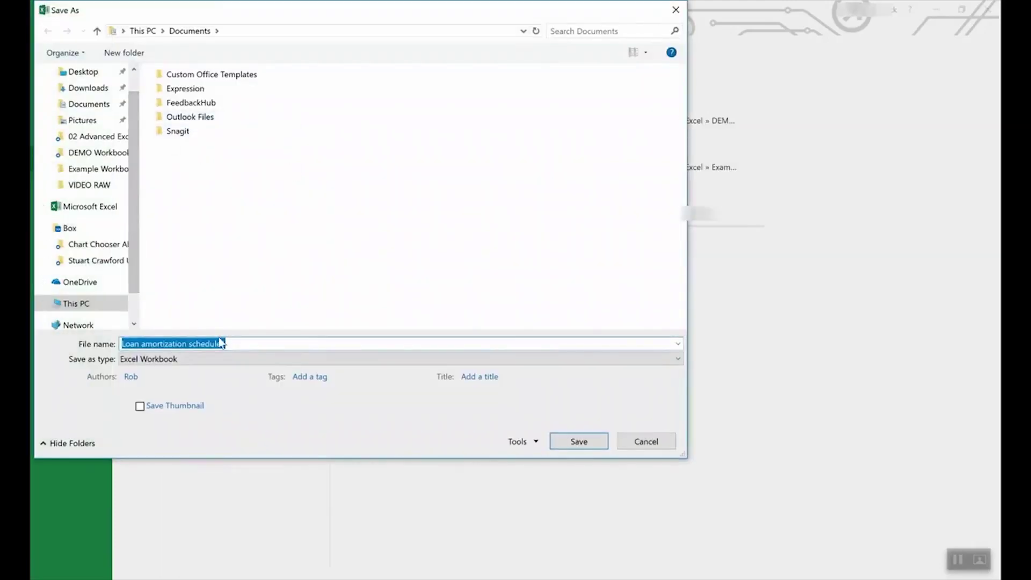
Set the file type to Excel Template, then cancel the save and return to the loan worksheet
{"action": "left_click", "coordinate": [194, 358]}
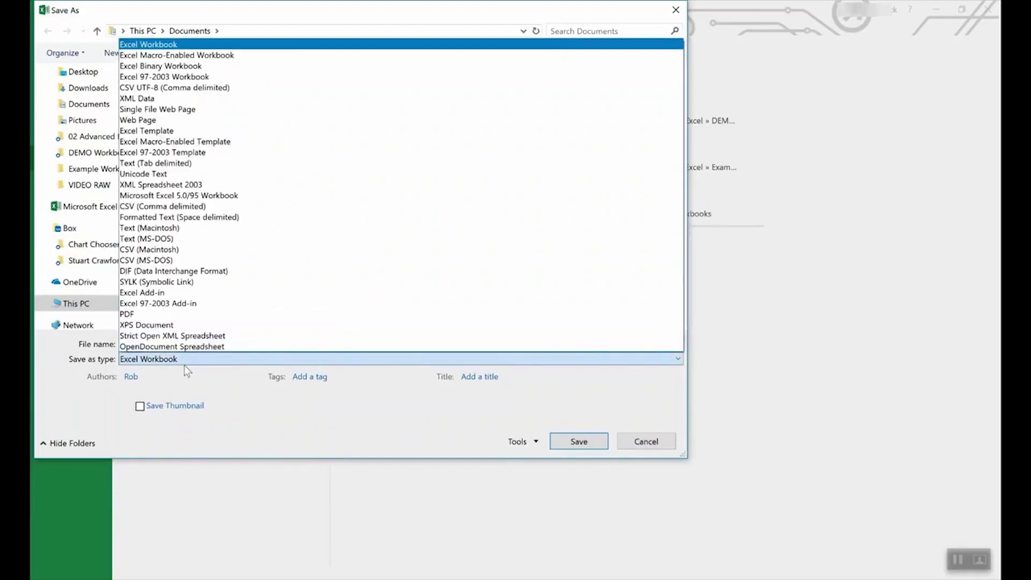
{"action": "left_click", "coordinate": [170, 131]}
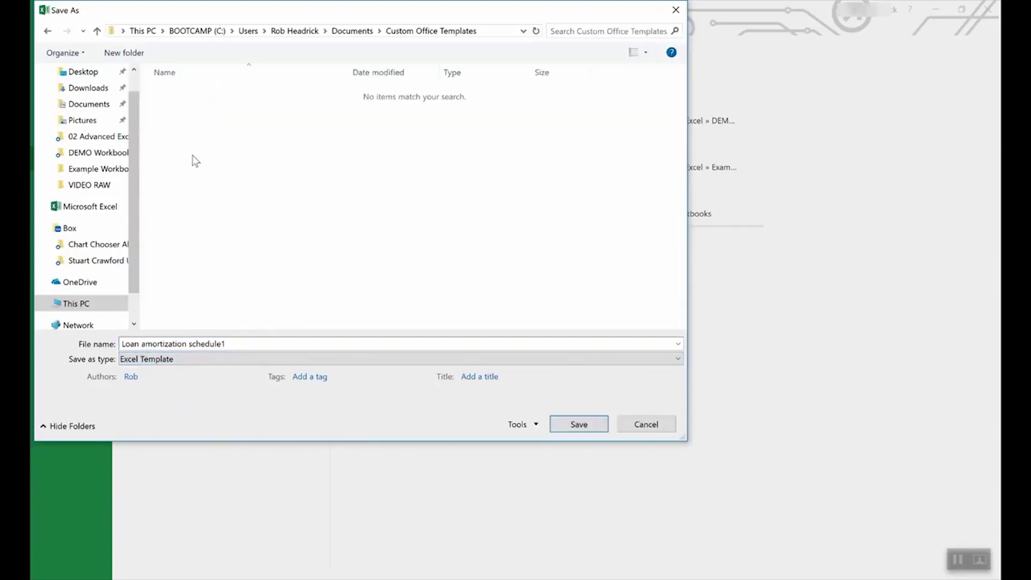
{"action": "left_click", "coordinate": [646, 423]}
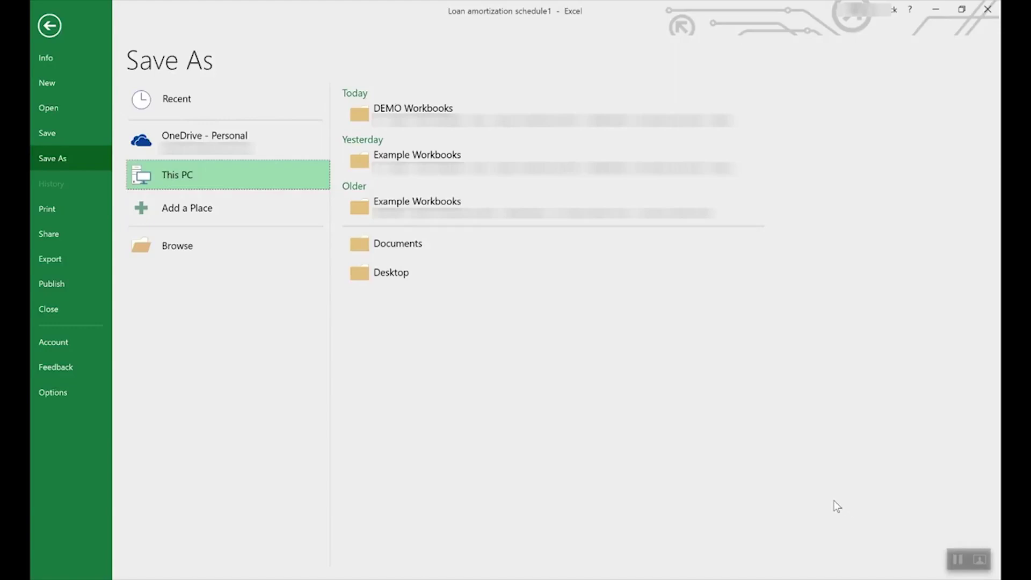
{"action": "left_click", "coordinate": [52, 26]}
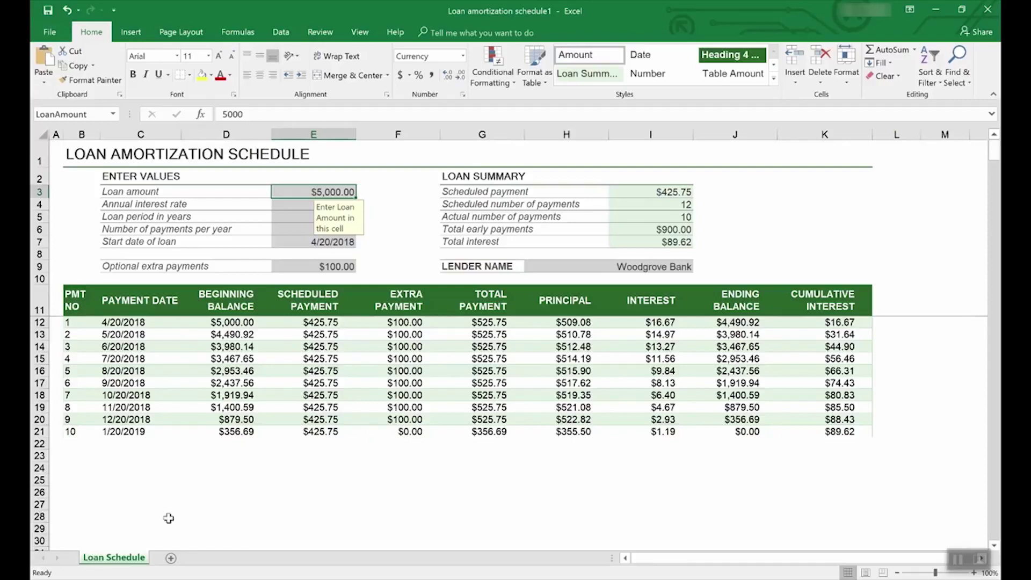